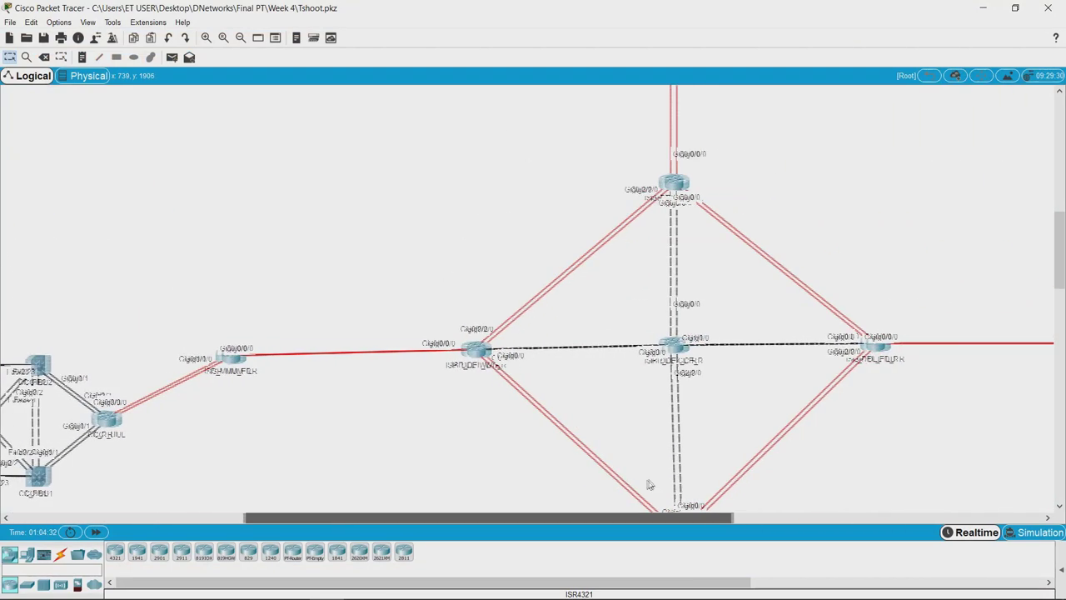
# - Scroll the Logical workspace right to reveal the HOTEL_BBS network and the Home Gateway IoT devices
pyautogui.scroll(5, 621, 297)
pyautogui.scroll(2, 622, 297)
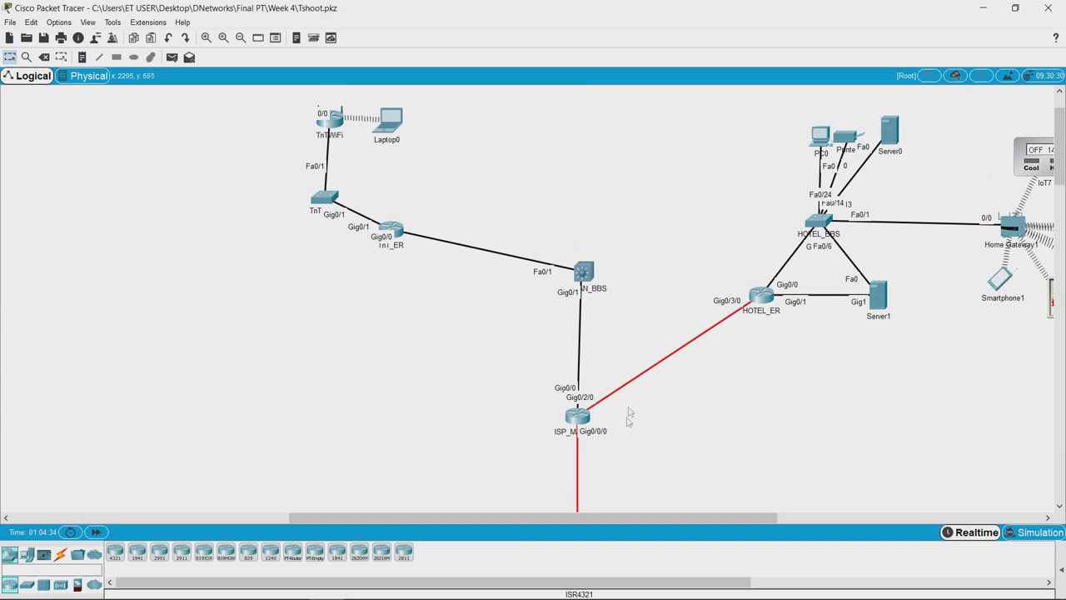
pyautogui.moveTo(616, 515); pyautogui.dragTo(802, 500)
# - Switch to the Physical view and go up from the server room to the Intercity map
pyautogui.click(87, 75)
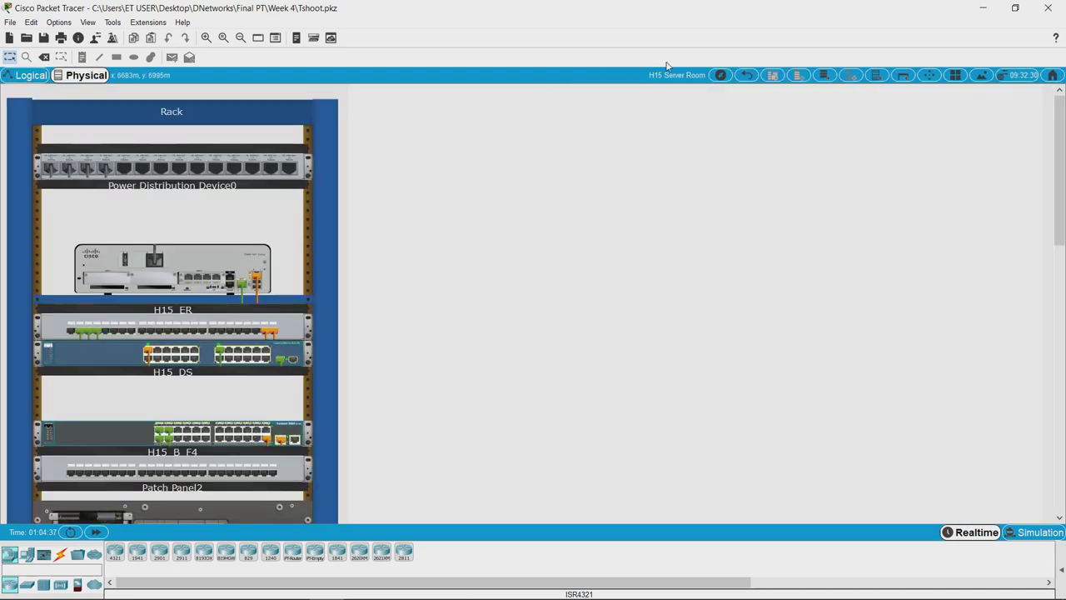
pyautogui.click(746, 75)
pyautogui.click(746, 75)
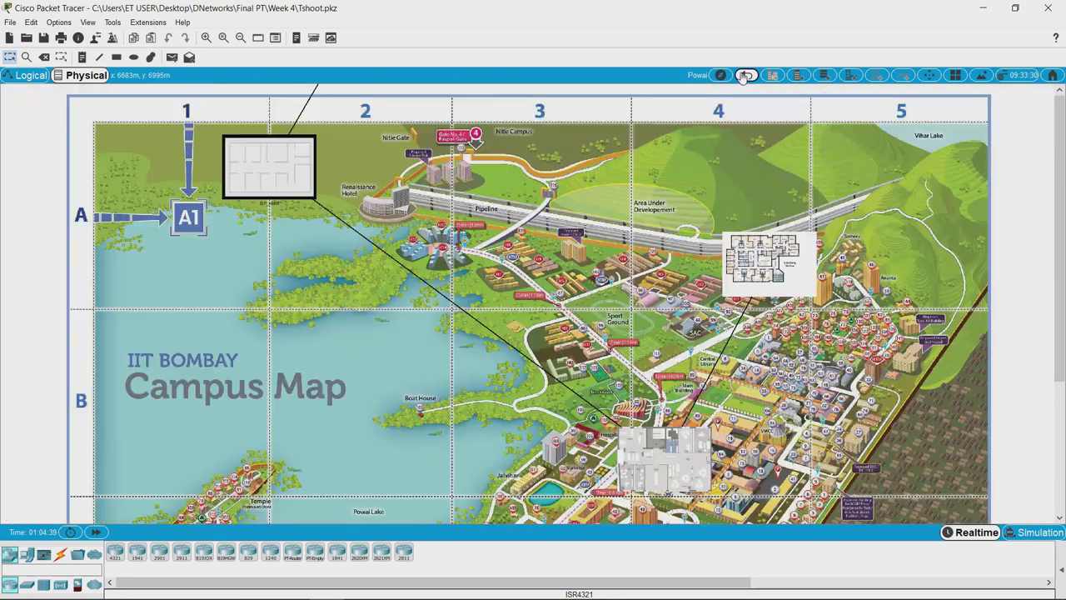
pyautogui.click(744, 77)
pyautogui.scroll(3, 591, 136)
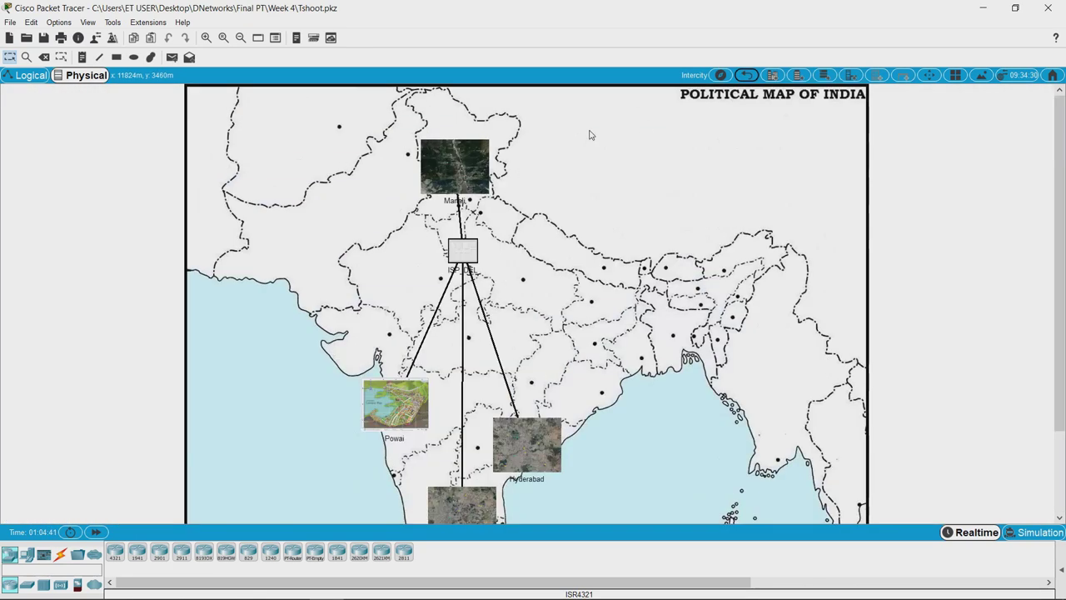
# - Open Manali's hotel plan, look into the Wiring Closet, then enter Conference Room 1
pyautogui.click(463, 177)
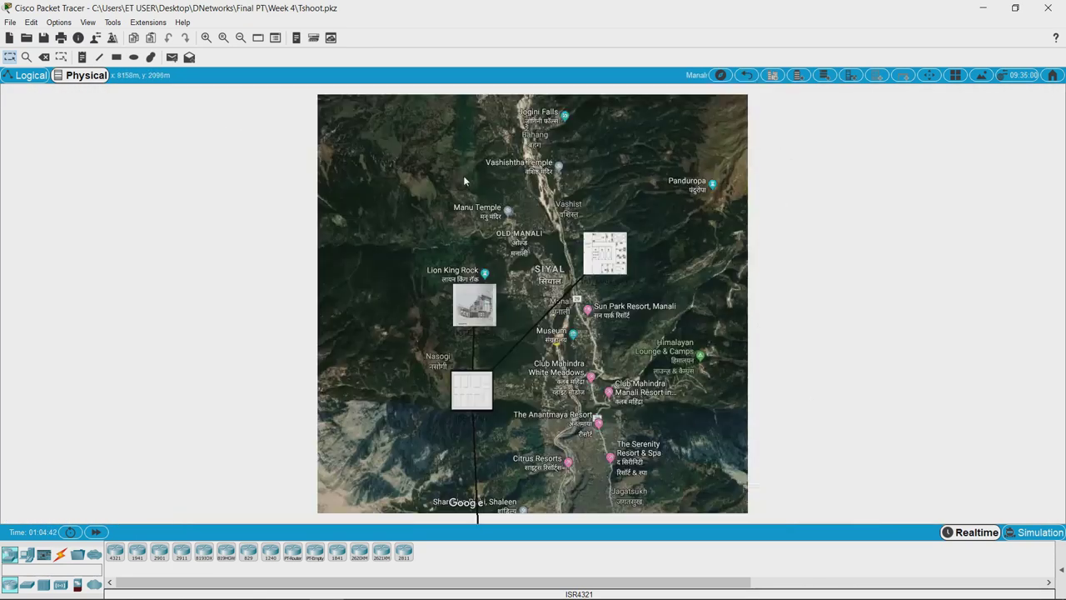
pyautogui.click(489, 315)
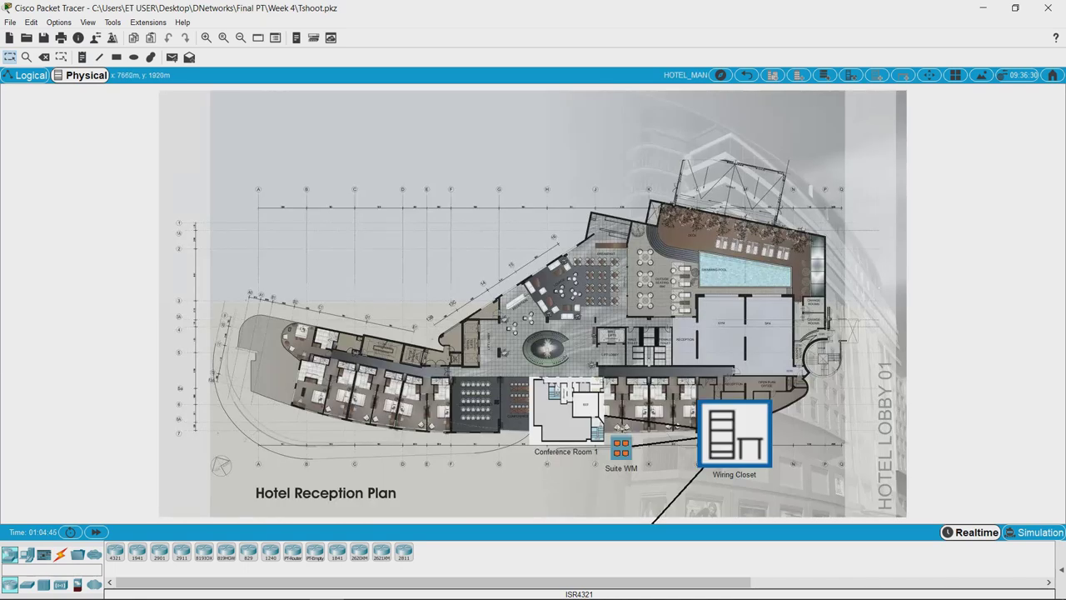
pyautogui.click(746, 434)
pyautogui.scroll(-5, 460, 365)
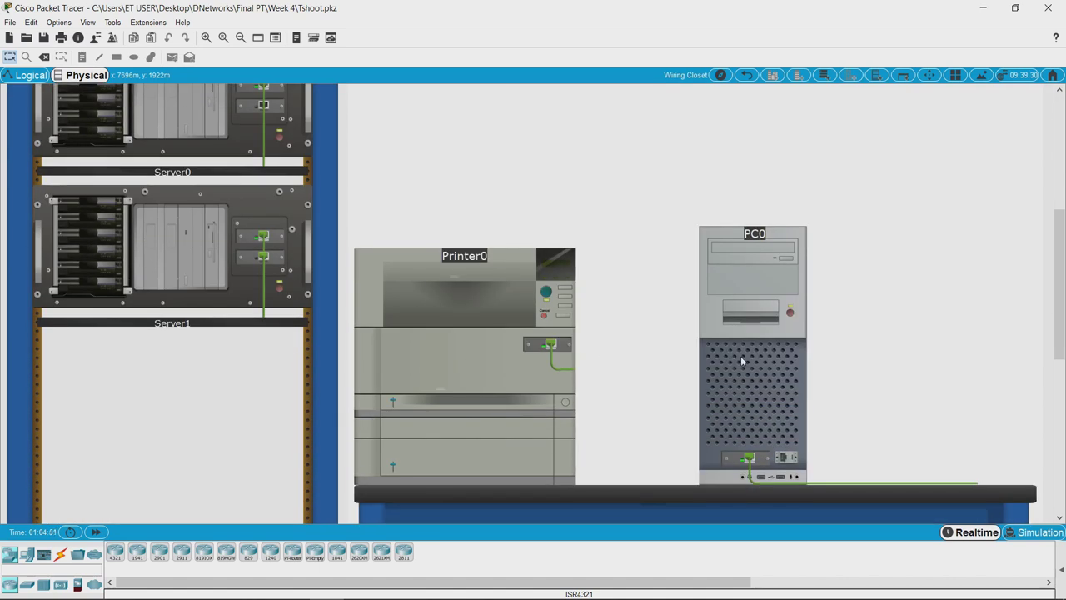
pyautogui.scroll(5, 741, 356)
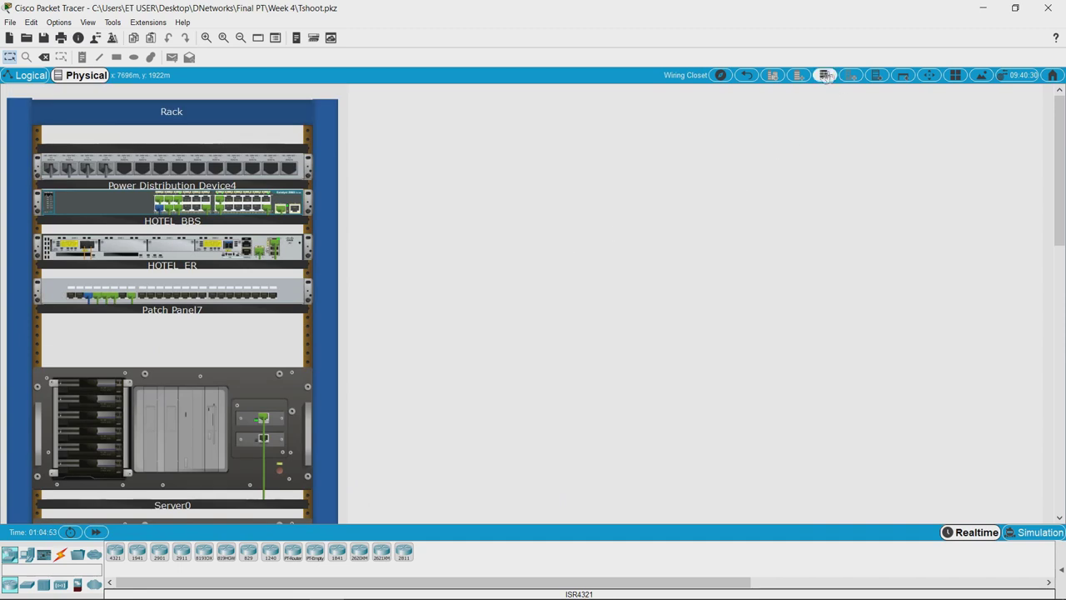
pyautogui.click(746, 75)
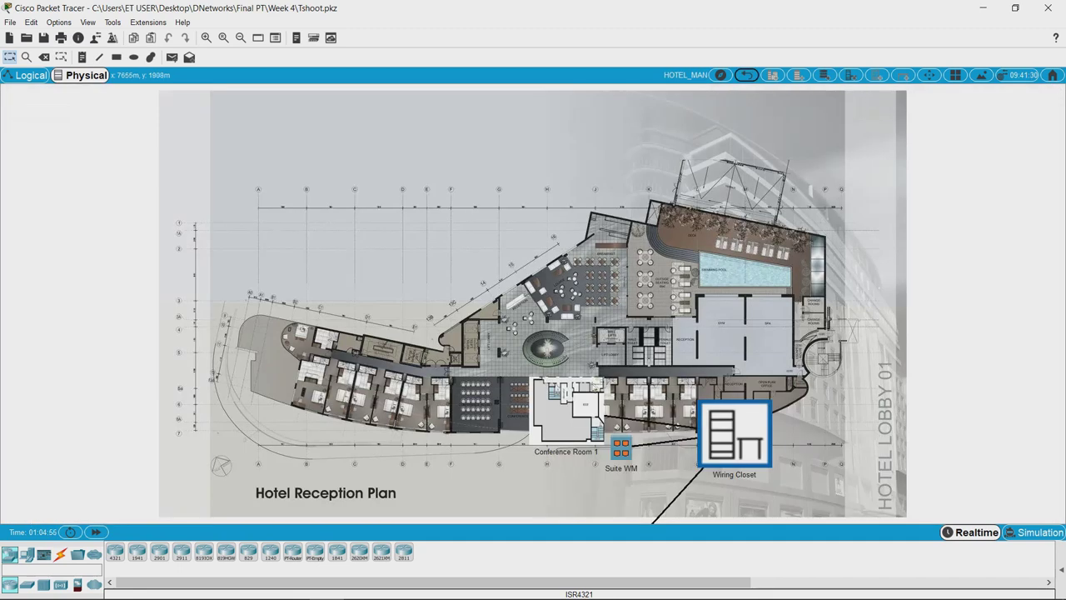
pyautogui.click(595, 386)
pyautogui.scroll(2, 432, 362)
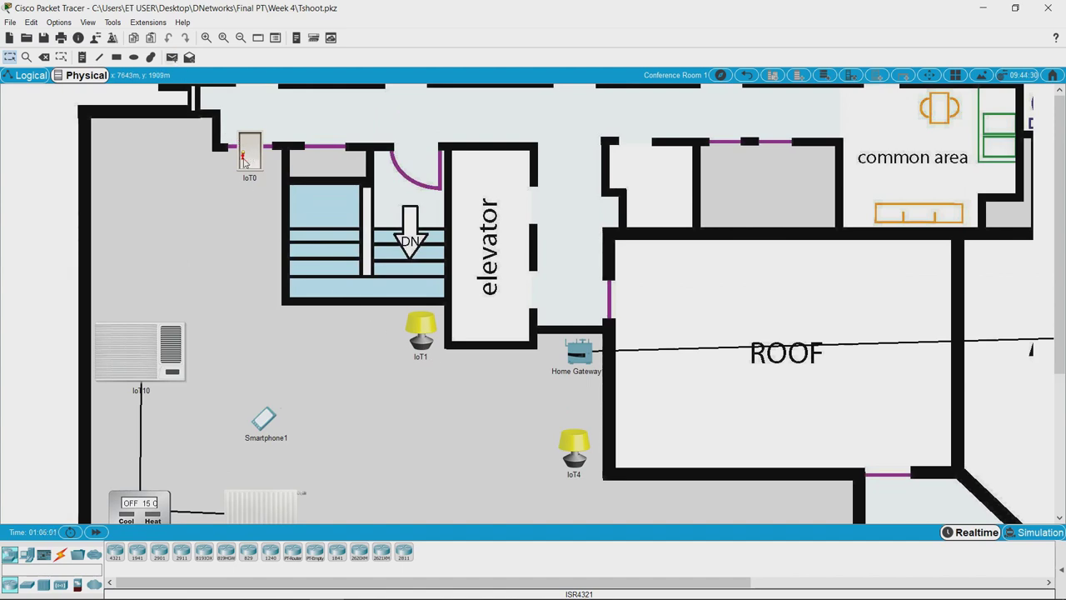
pyautogui.moveTo(243, 160)
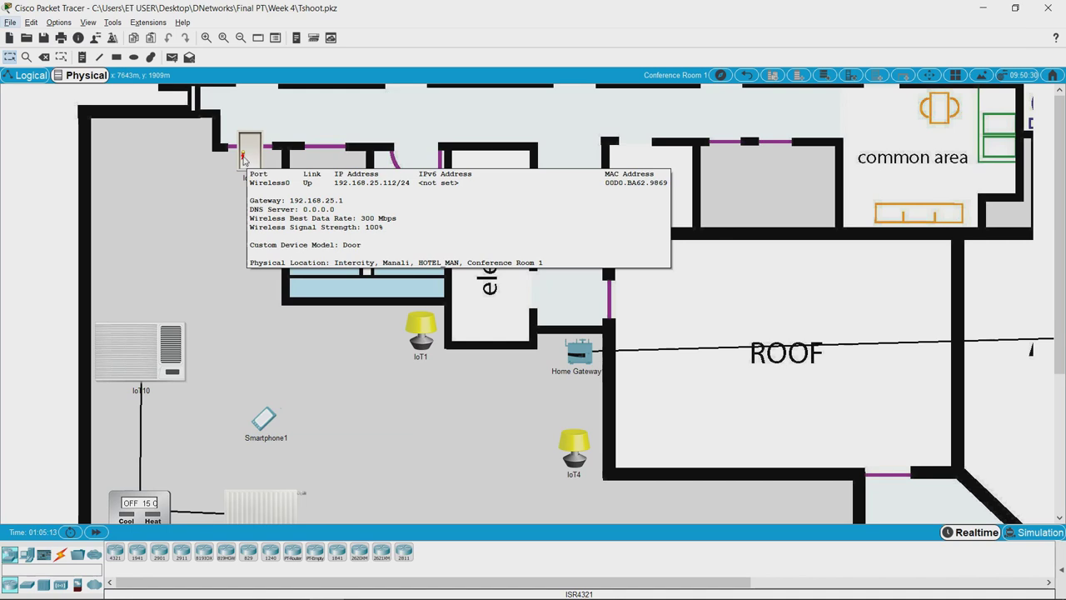
pyautogui.keyDown('alt'); pyautogui.click(244, 159); pyautogui.keyUp('alt')
pyautogui.keyDown('alt'); pyautogui.click(244, 162); pyautogui.keyUp('alt')
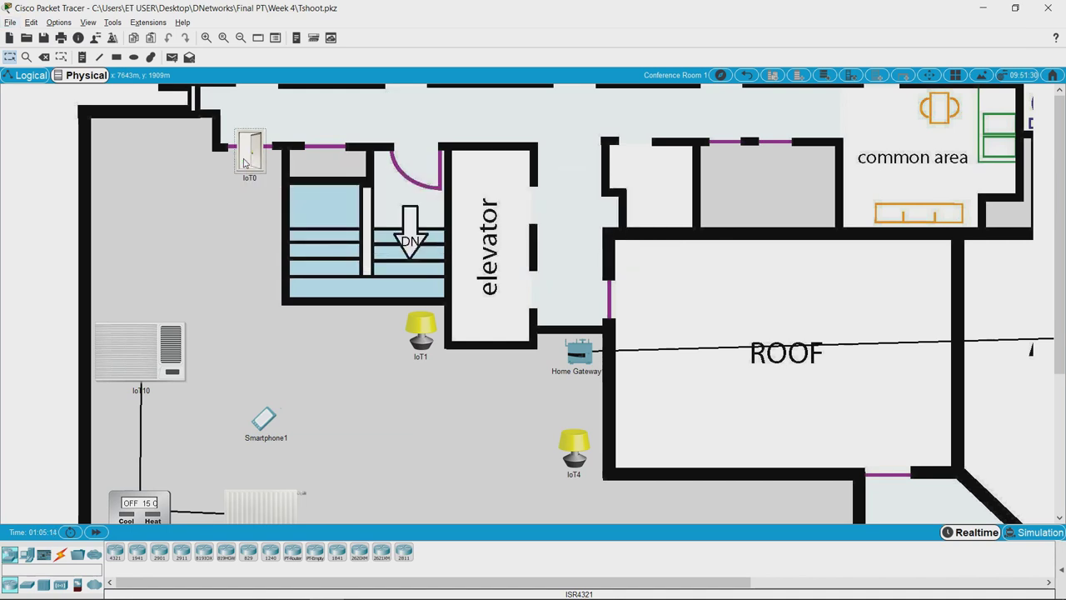
pyautogui.keyDown('alt'); pyautogui.click(245, 162); pyautogui.keyUp('alt')
pyautogui.moveTo(246, 161)
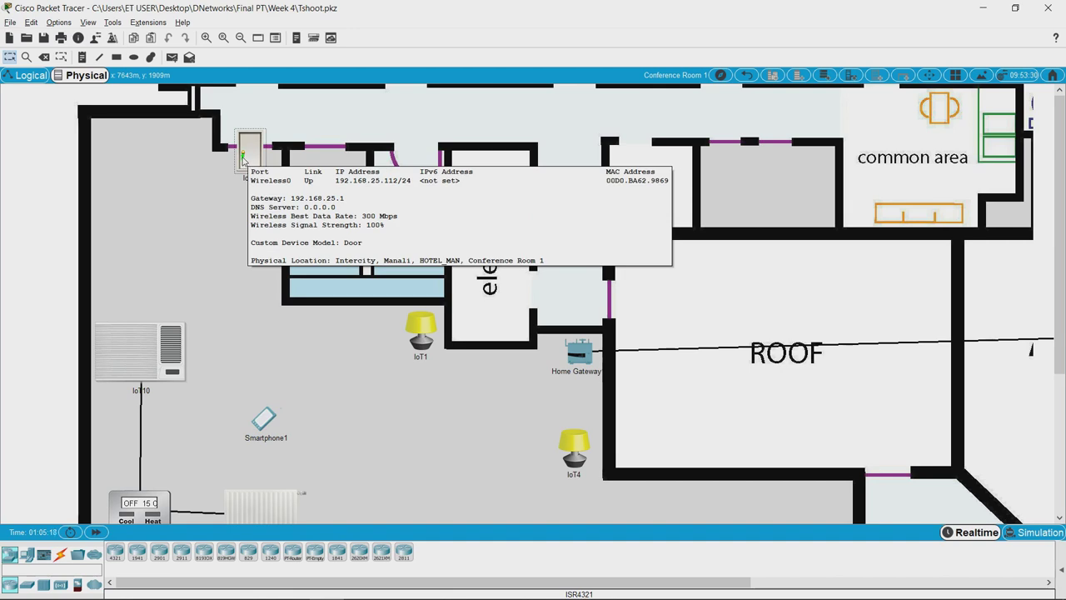
pyautogui.keyDown('alt'); pyautogui.click(245, 160); pyautogui.keyUp('alt')
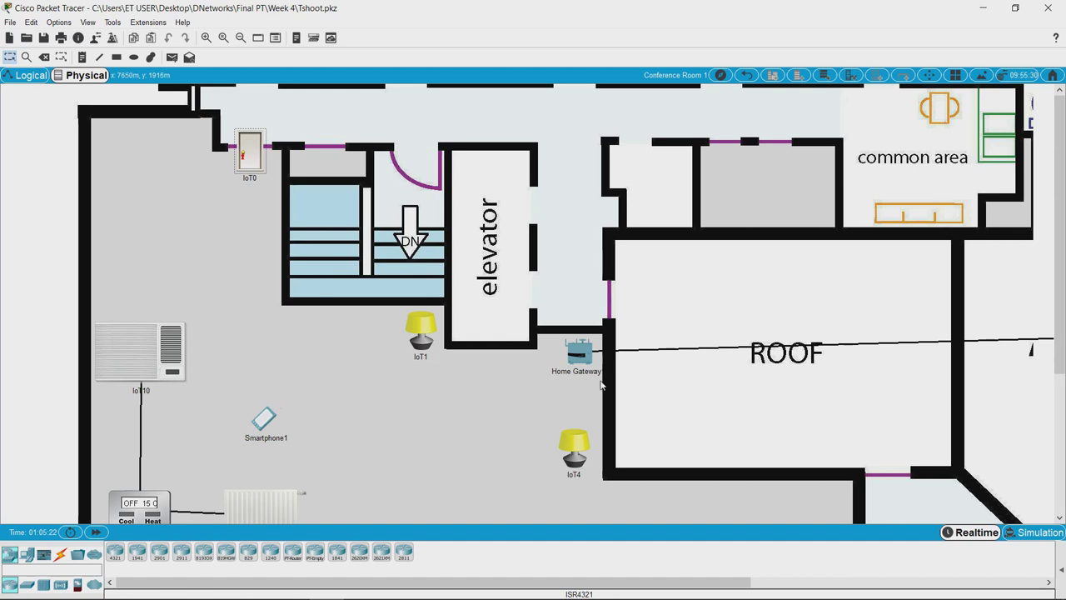
pyautogui.scroll(-3, 585, 356)
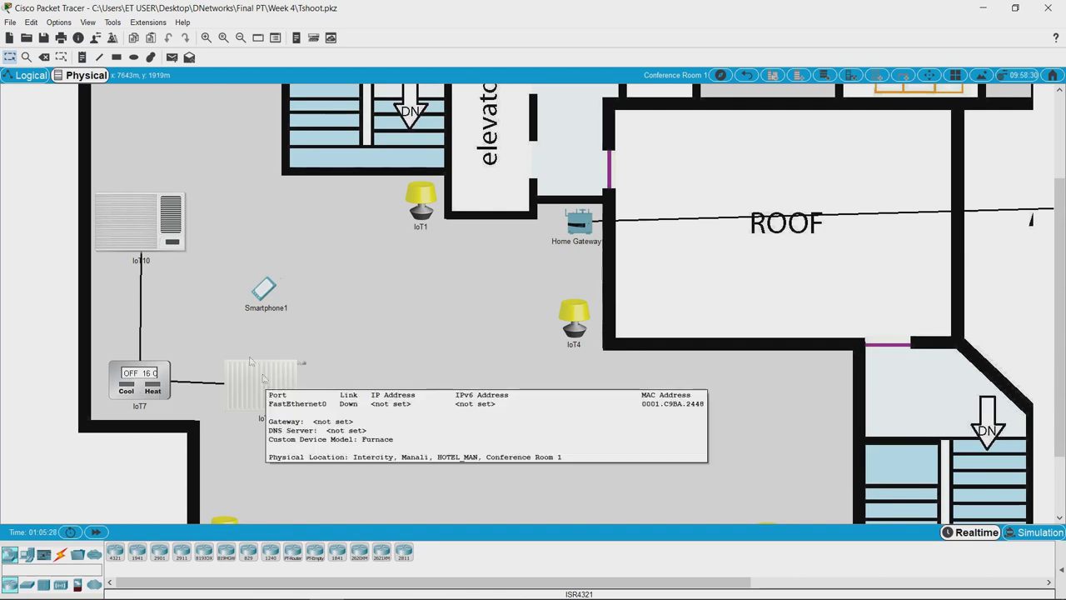
pyautogui.scroll(-2, 522, 305)
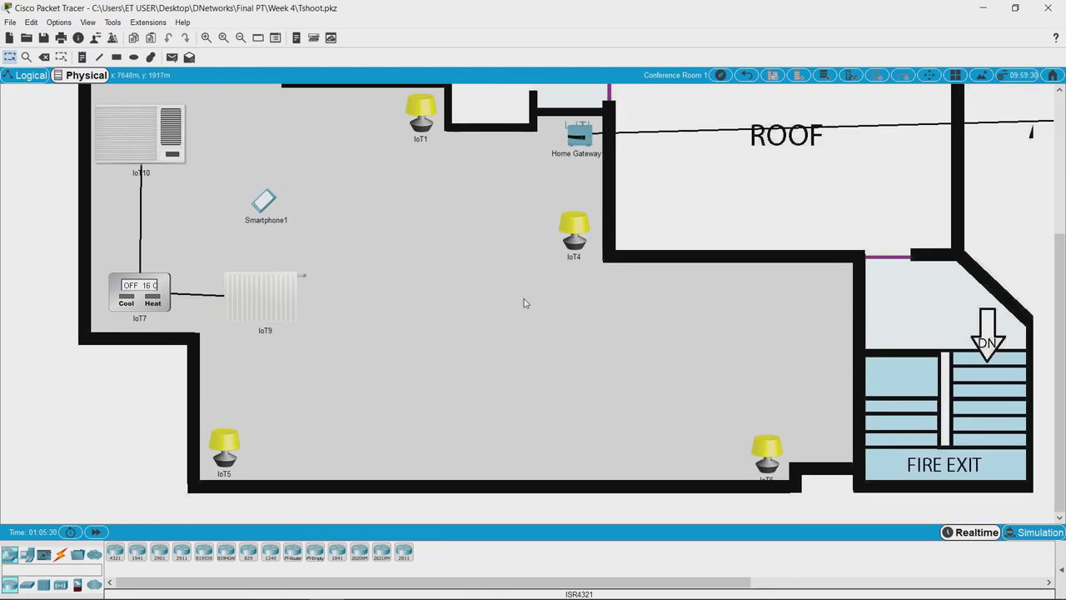
pyautogui.scroll(5, 519, 367)
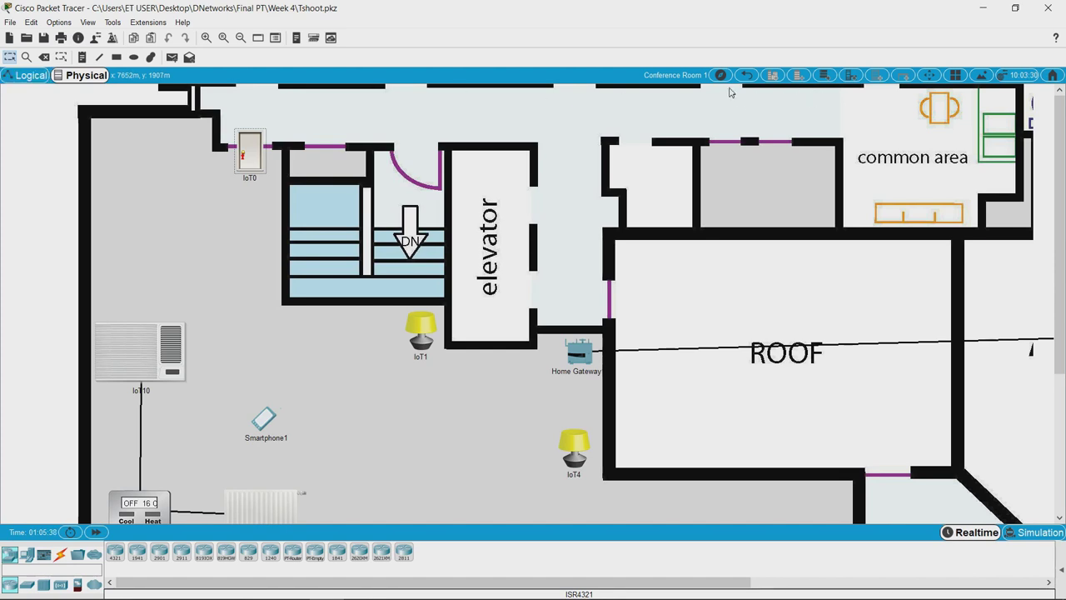
# - Go back to the Logical topology, scroll to the hotel network and open PC0's window
pyautogui.click(27, 76)
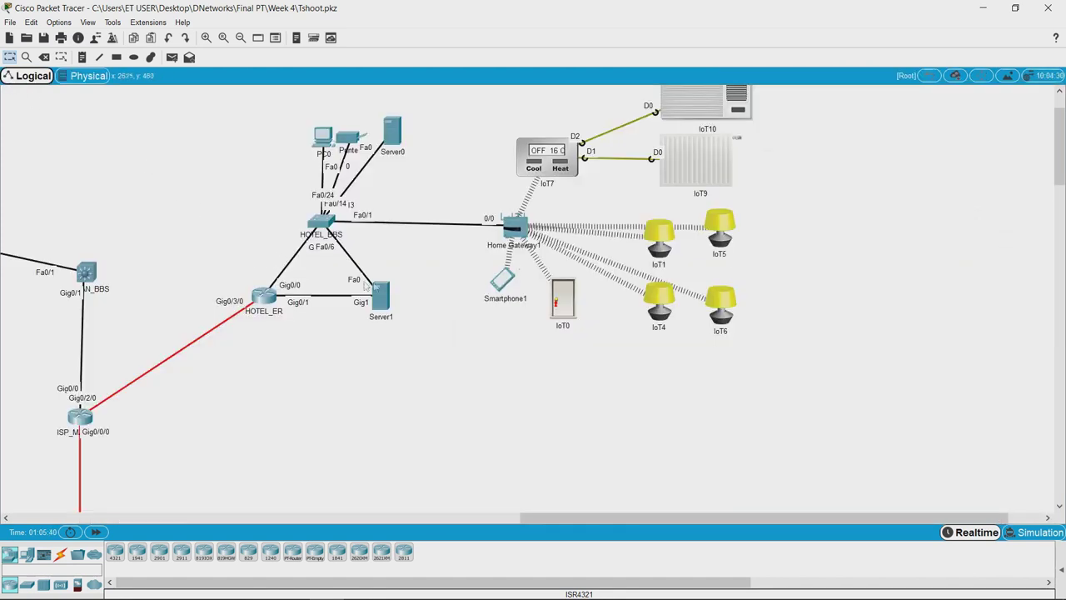
pyautogui.scroll(2, 457, 271)
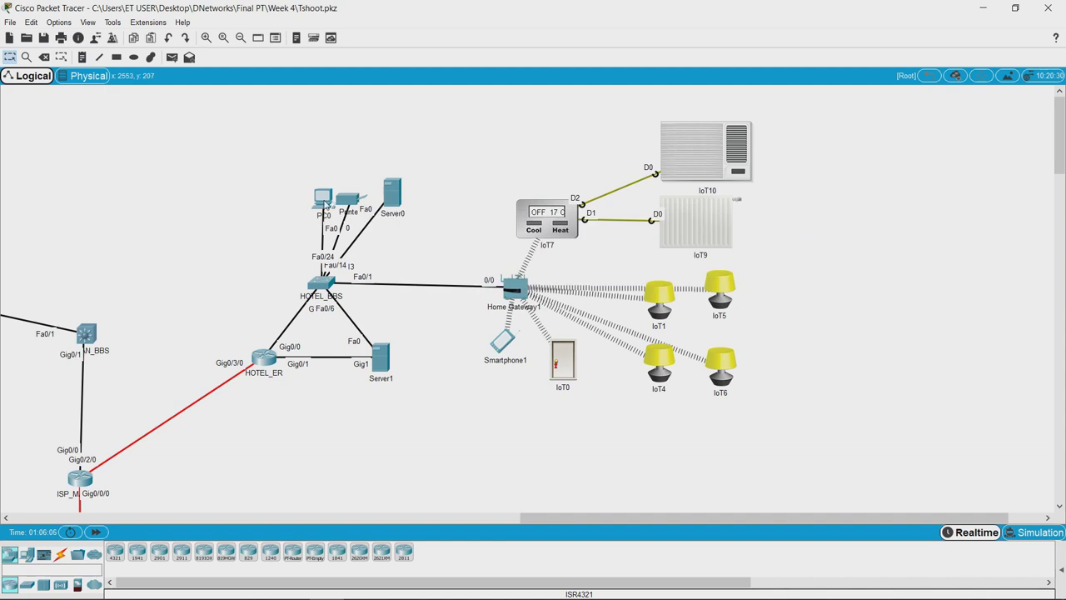
pyautogui.moveTo(325, 202)
pyautogui.click(323, 200)
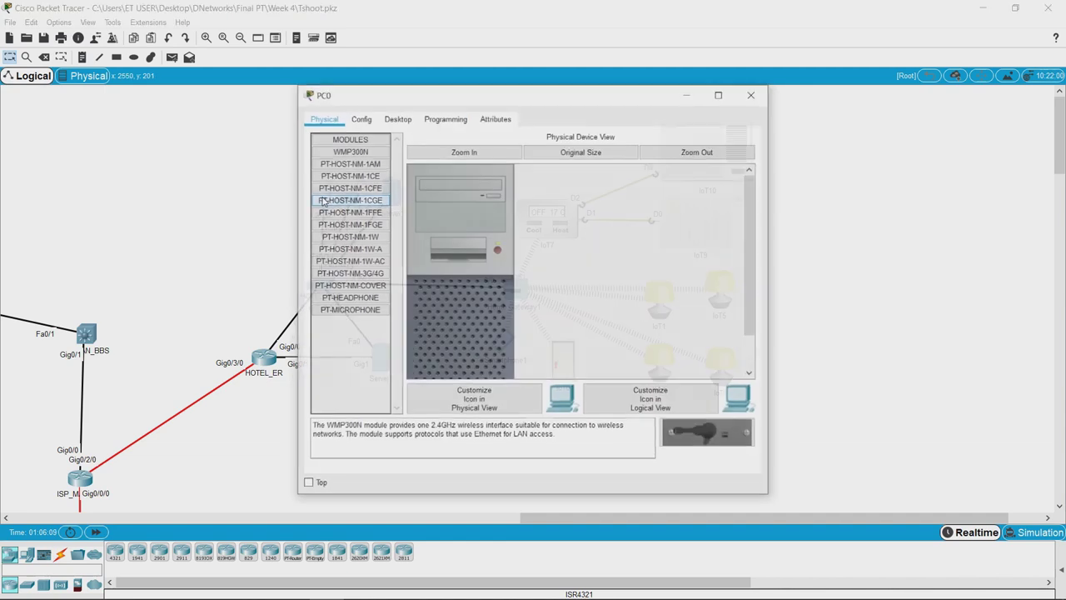
# - On PC0, launch IoT Monitor and log out to expose the server address 192.168.25.1
pyautogui.click(365, 120)
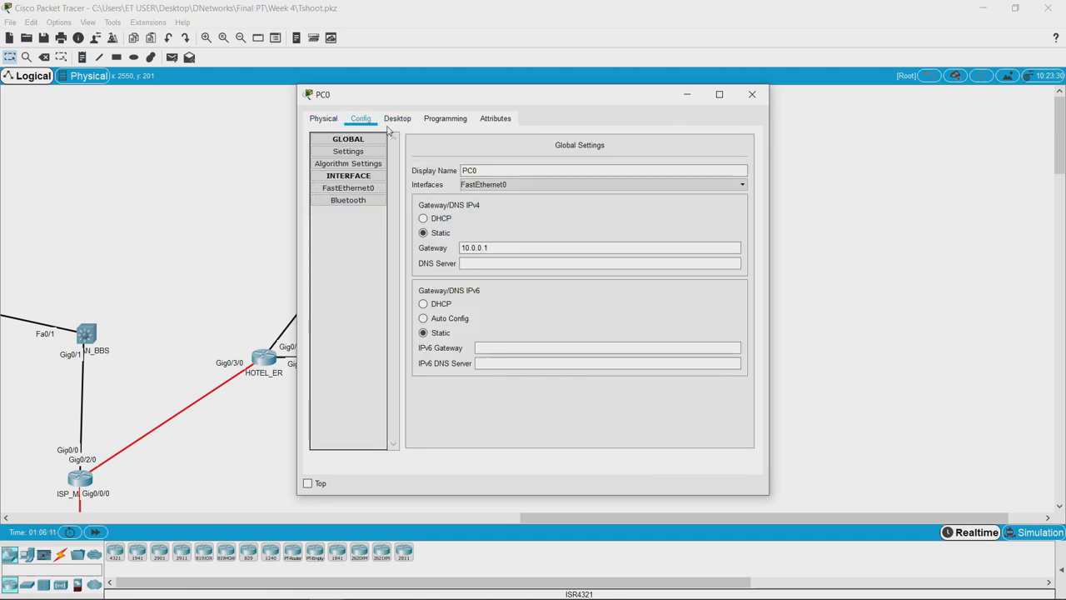
pyautogui.click(398, 120)
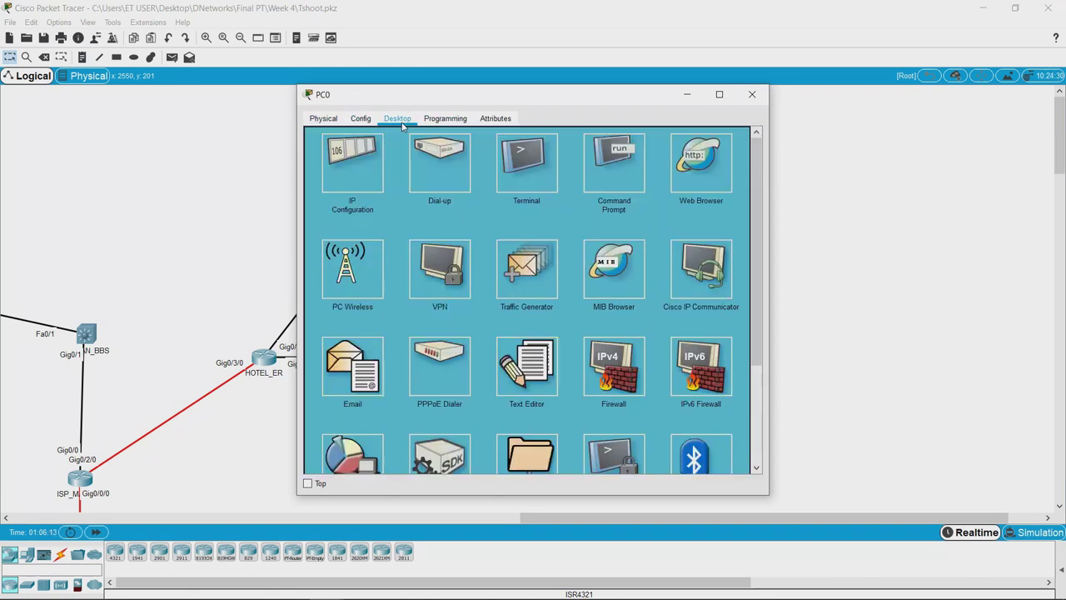
pyautogui.scroll(-3, 419, 249)
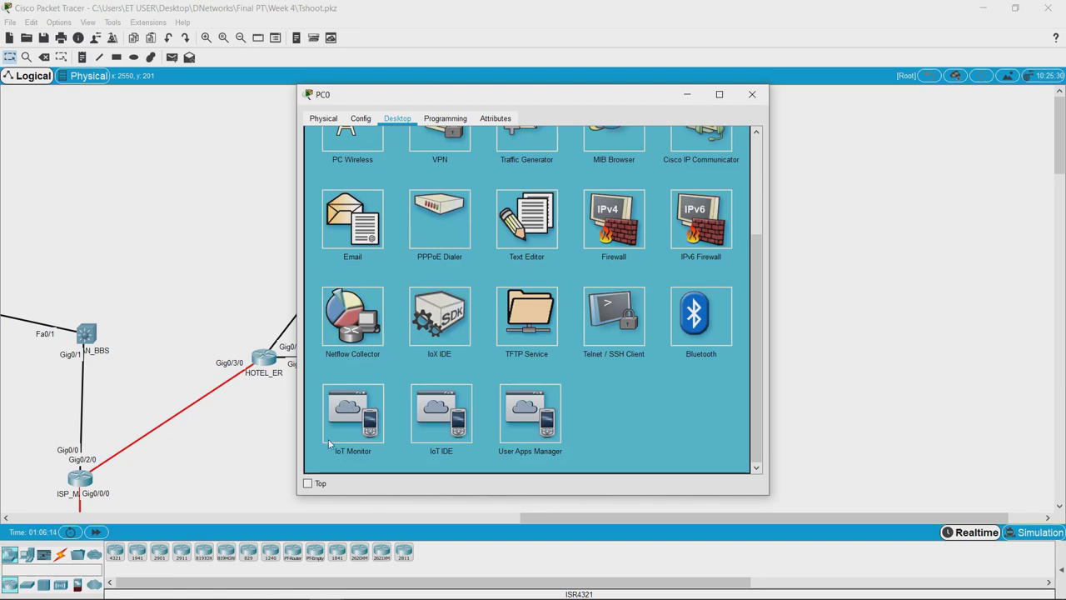
pyautogui.click(353, 408)
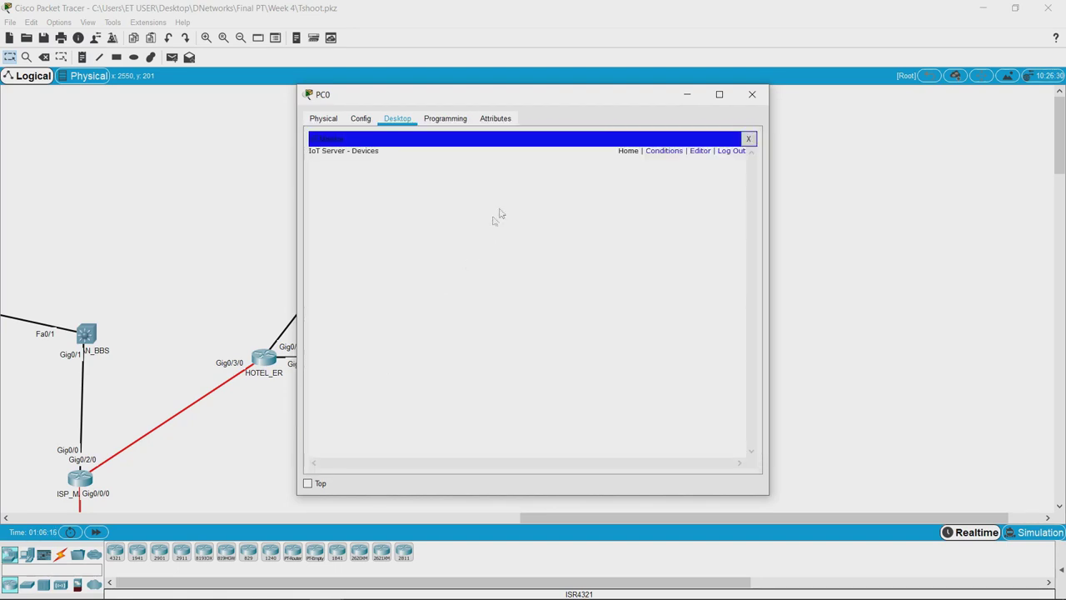
pyautogui.click(725, 153)
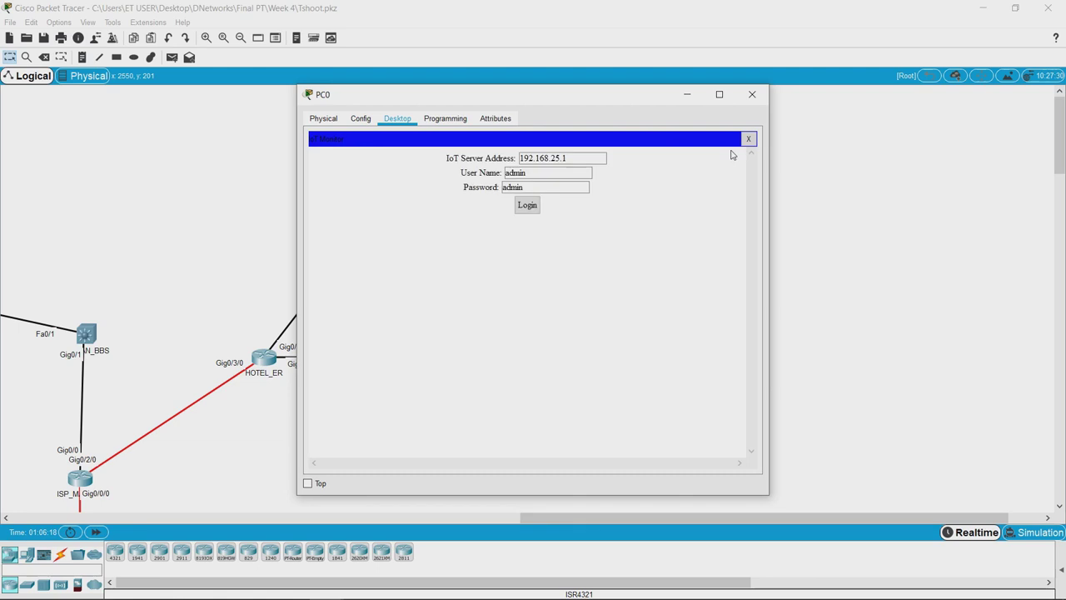
pyautogui.tripleClick(568, 158)
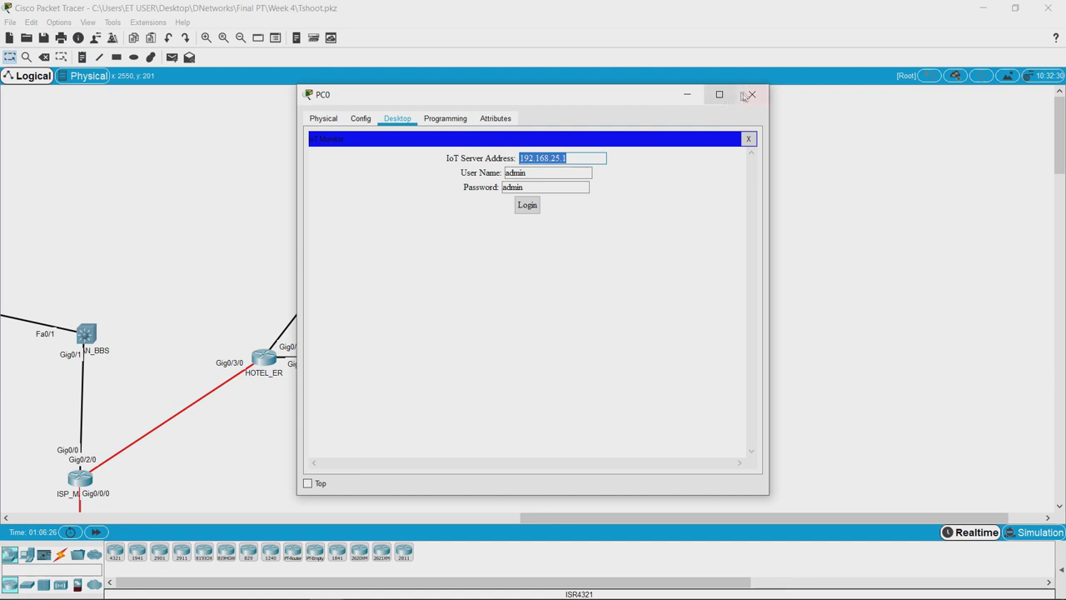
# - Close the IoT Monitor and PC0's window, then open Server0's window
pyautogui.click(748, 139)
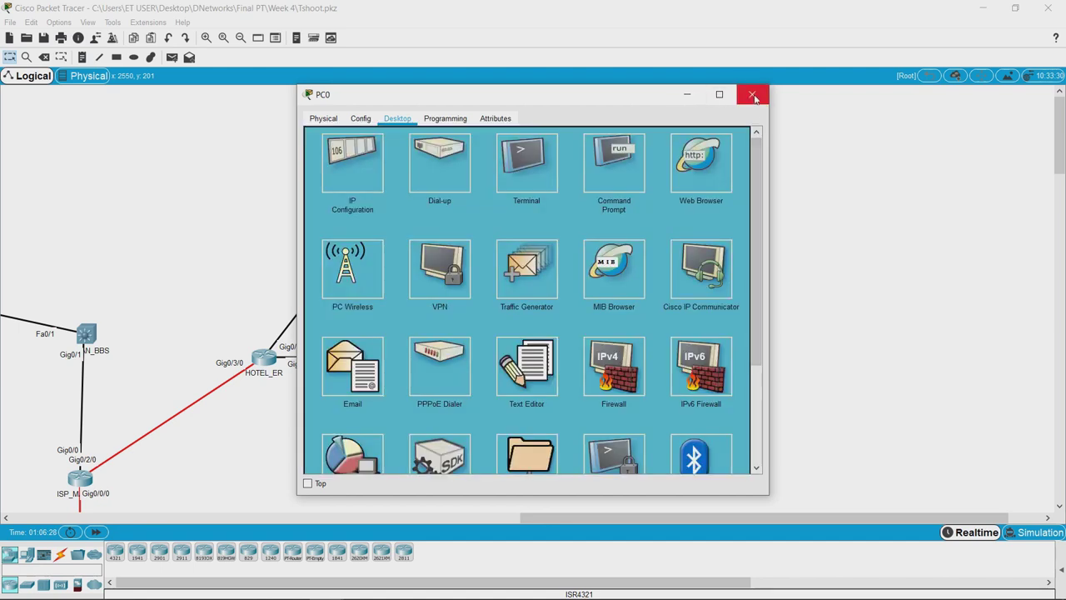
pyautogui.click(753, 95)
pyautogui.click(393, 195)
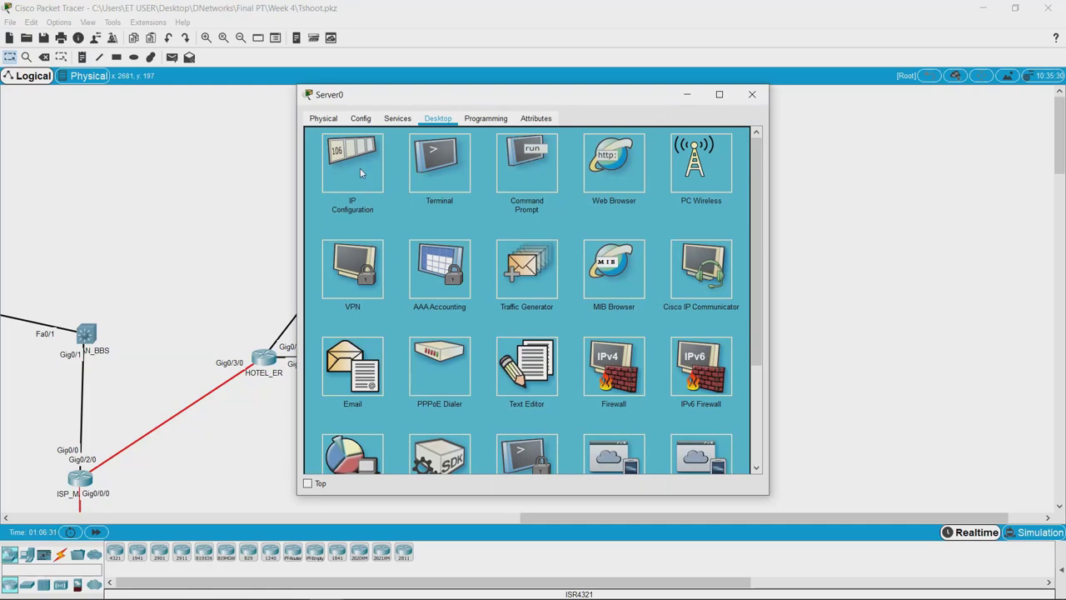
# - View Server0's IP Configuration (10.10.10.10, 255.0.0.0, gateway 10.10.0.1), then close its window
pyautogui.click(361, 173)
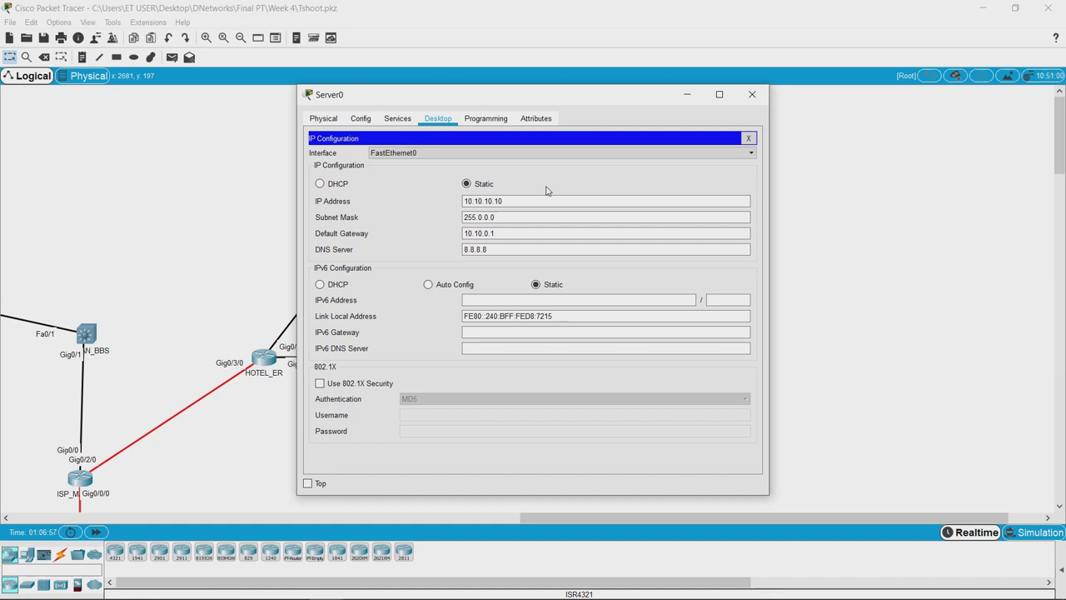
pyautogui.click(523, 201)
pyautogui.click(752, 94)
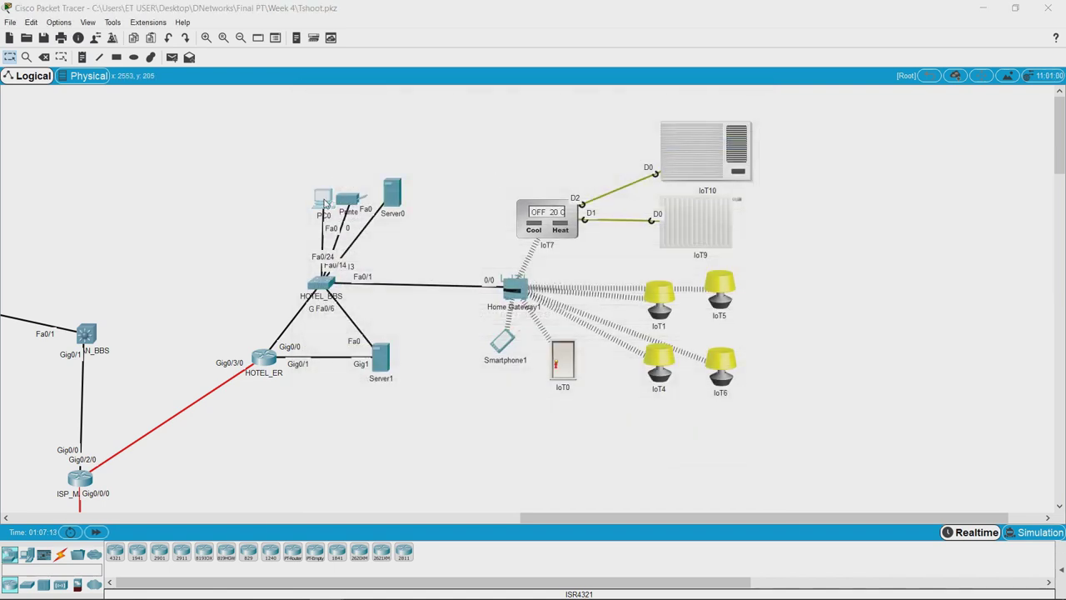
# - Change PC0's IoT Monitor server address from 192.168.25.1 to 10.10.10.10 and log in
pyautogui.click(324, 202)
pyautogui.scroll(-3, 472, 318)
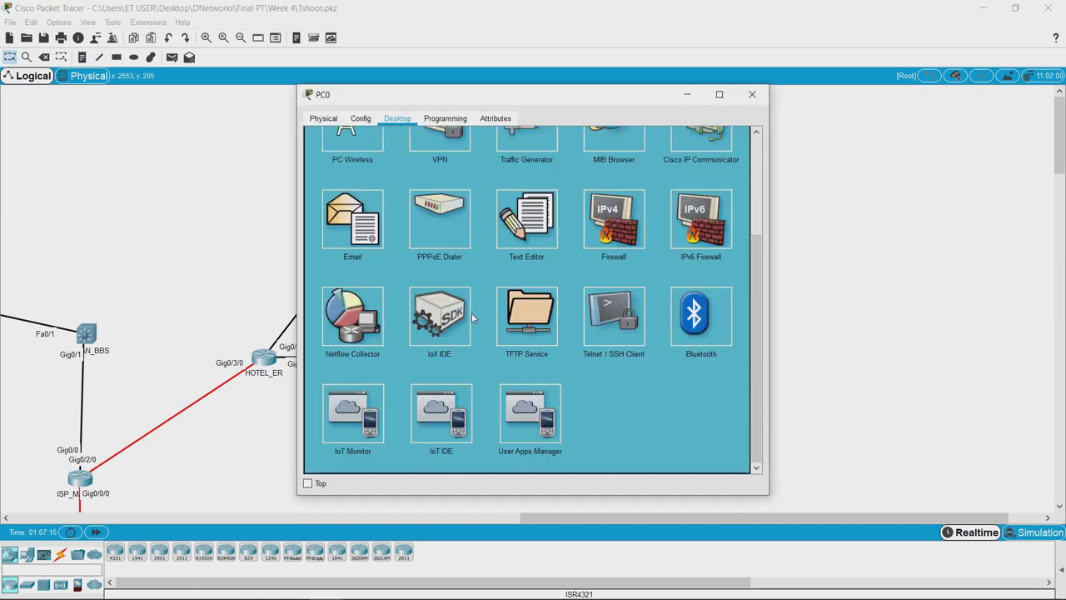
pyautogui.click(362, 431)
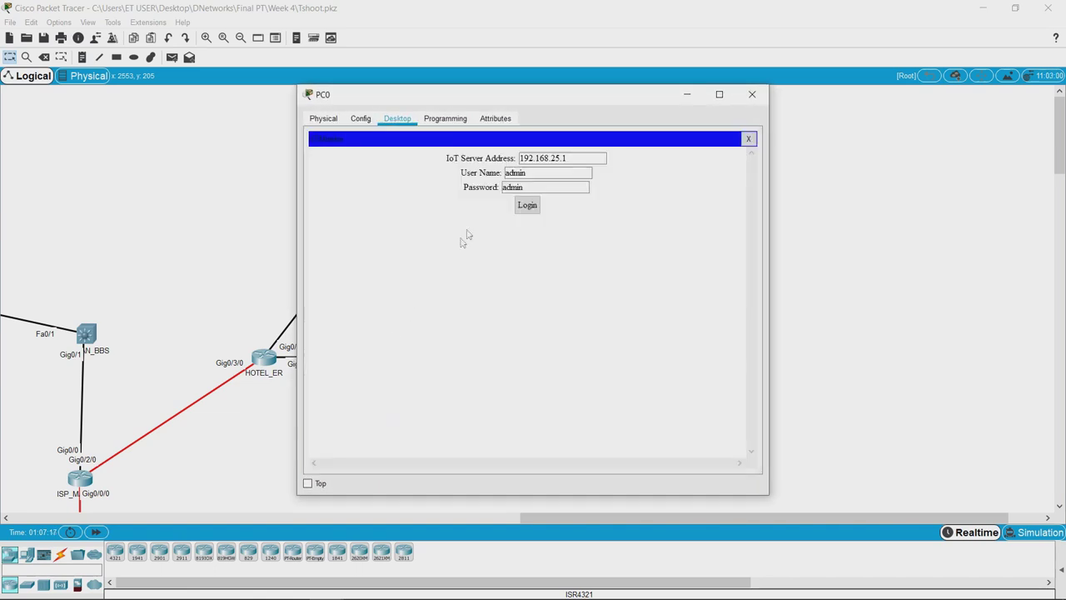
pyautogui.moveTo(570, 158); pyautogui.dragTo(471, 159)
pyautogui.write('10.10.10.10')
pyautogui.click(534, 173)
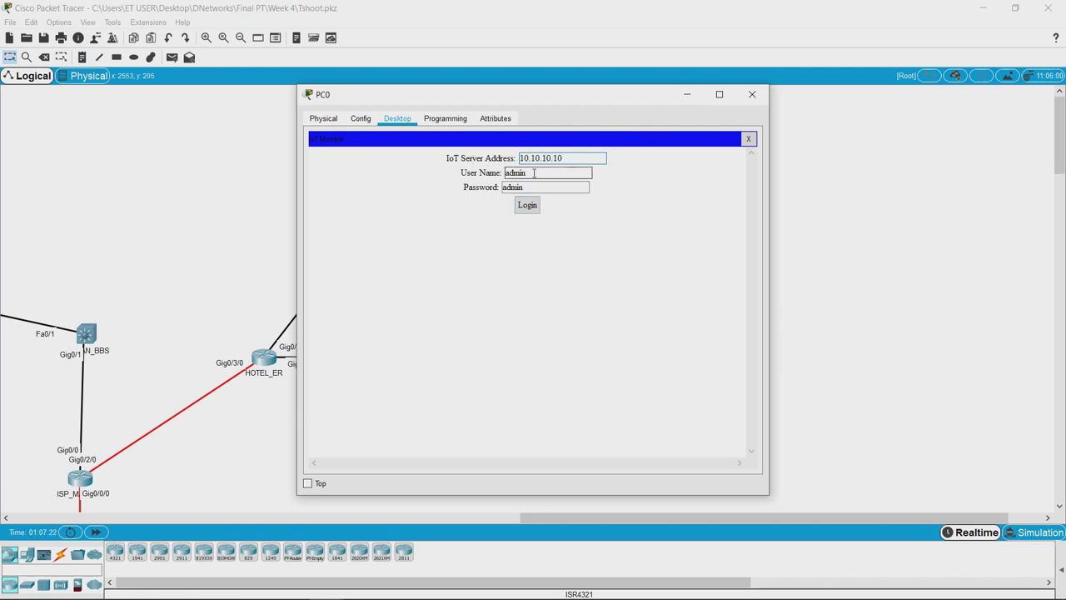
pyautogui.click(535, 206)
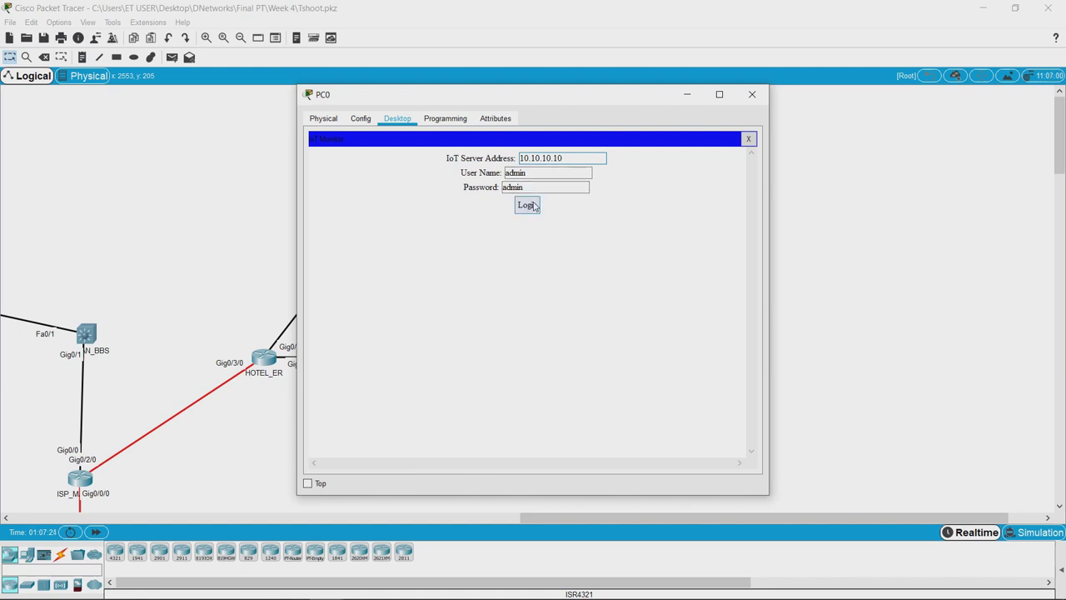
pyautogui.click(536, 206)
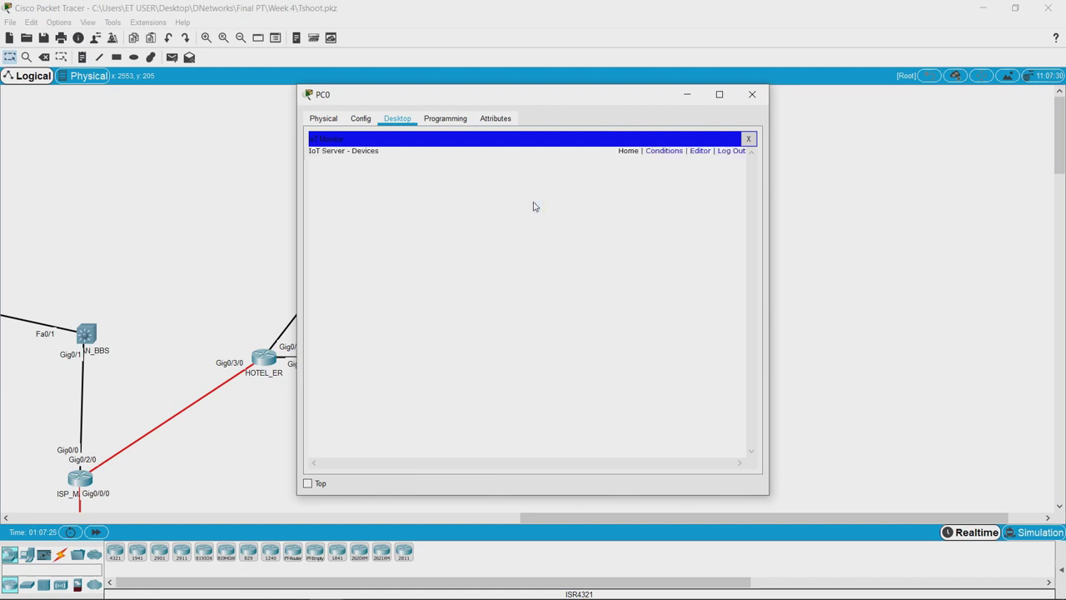
pyautogui.doubleClick(358, 163)
pyautogui.click(558, 182)
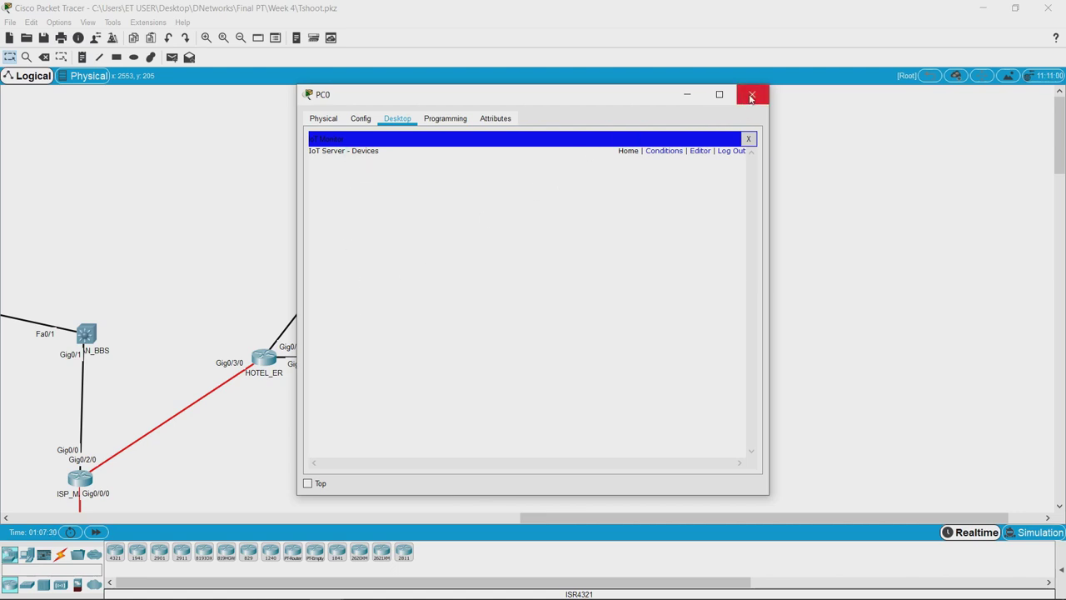
pyautogui.click(324, 121)
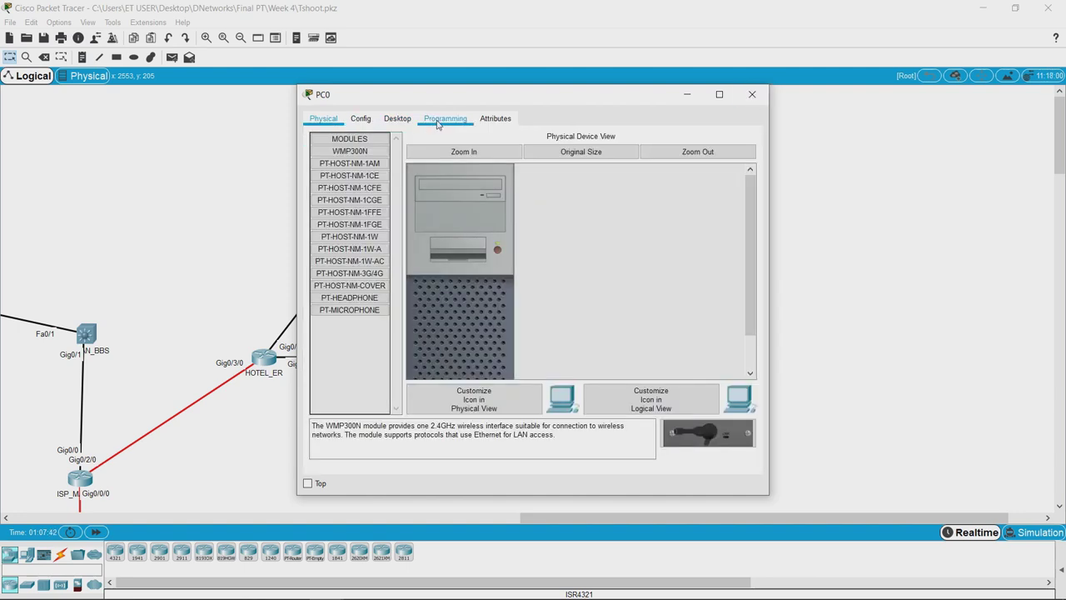
# - Ping 10.10.10.10 from PC0's Command Prompt, getting 4 of 4 replies with 0% loss
pyautogui.click(398, 119)
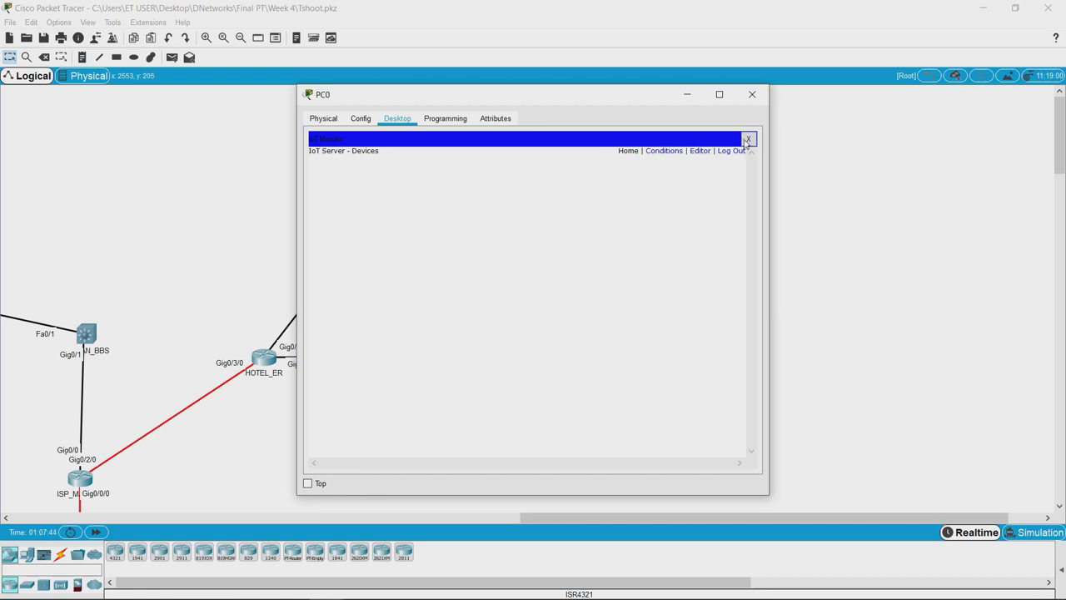
pyautogui.click(621, 164)
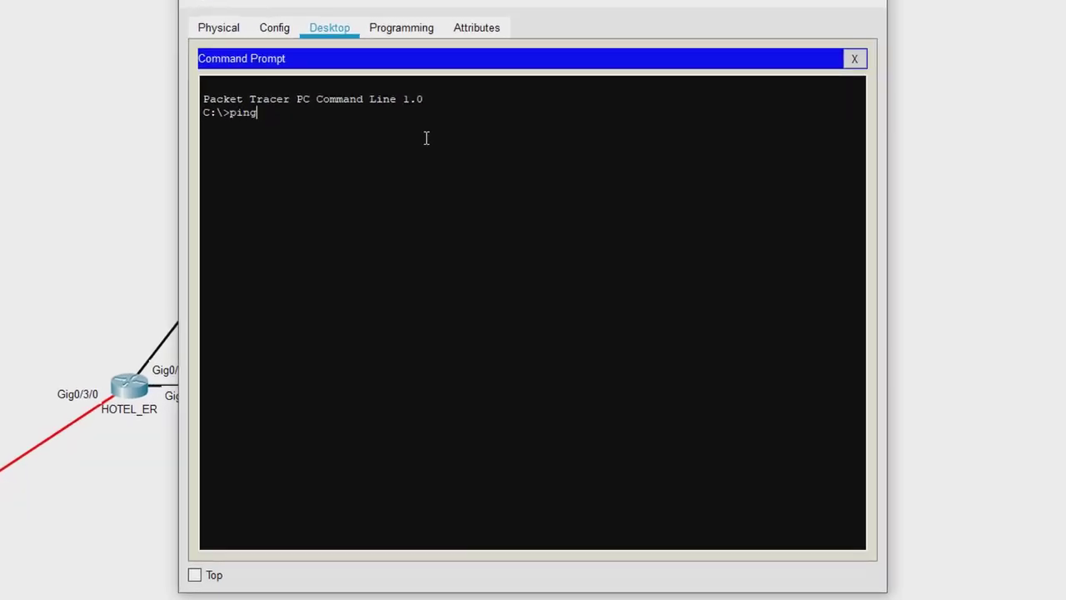
pyautogui.write('ping 10.10.10.10')
pyautogui.press('Return')
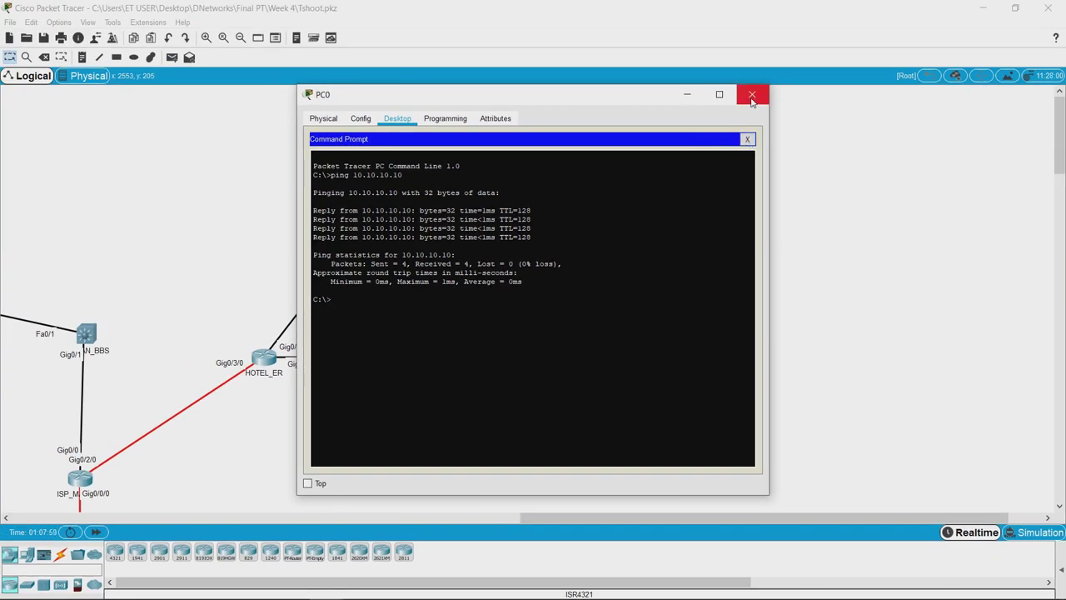
pyautogui.click(748, 140)
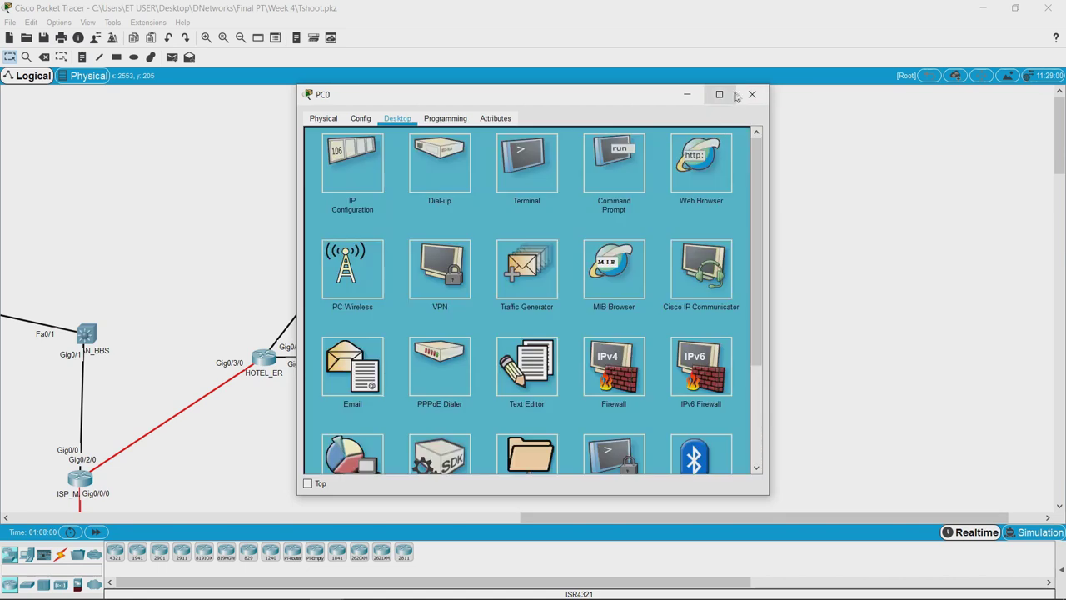
# - Close PC0 and launch the IoT Monitor from Server0's desktop
pyautogui.click(749, 97)
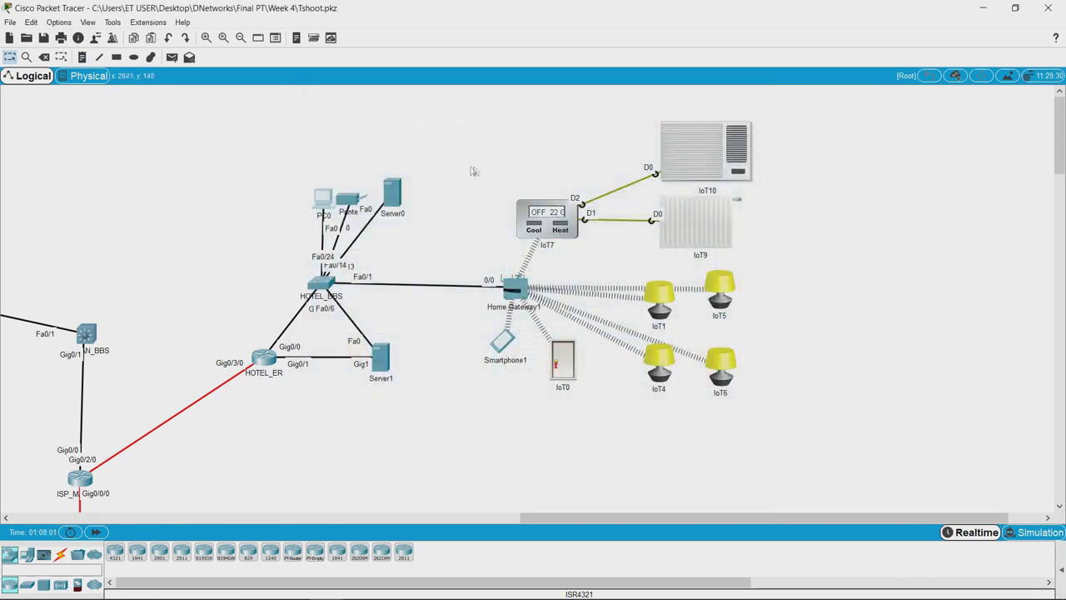
pyautogui.click(389, 194)
pyautogui.scroll(-3, 372, 410)
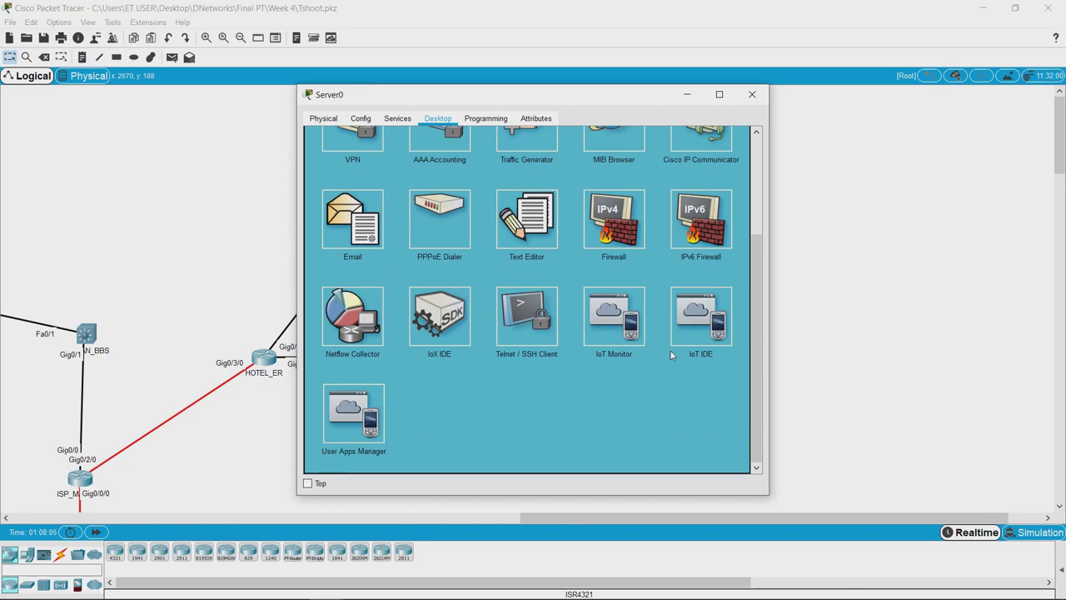
pyautogui.scroll(1, 672, 355)
pyautogui.scroll(1, 672, 355)
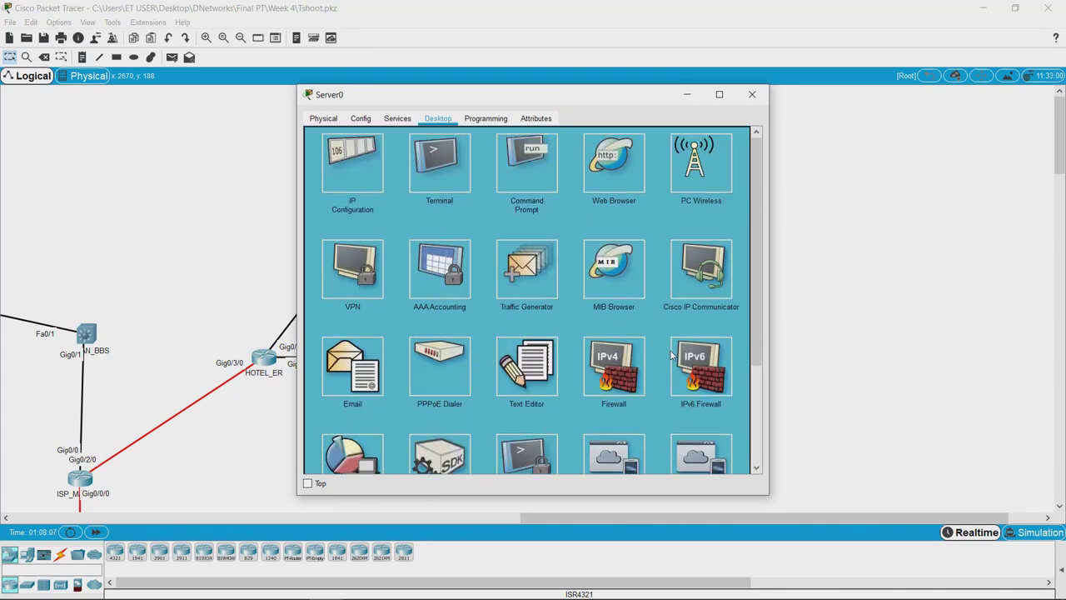
pyautogui.scroll(-2, 444, 194)
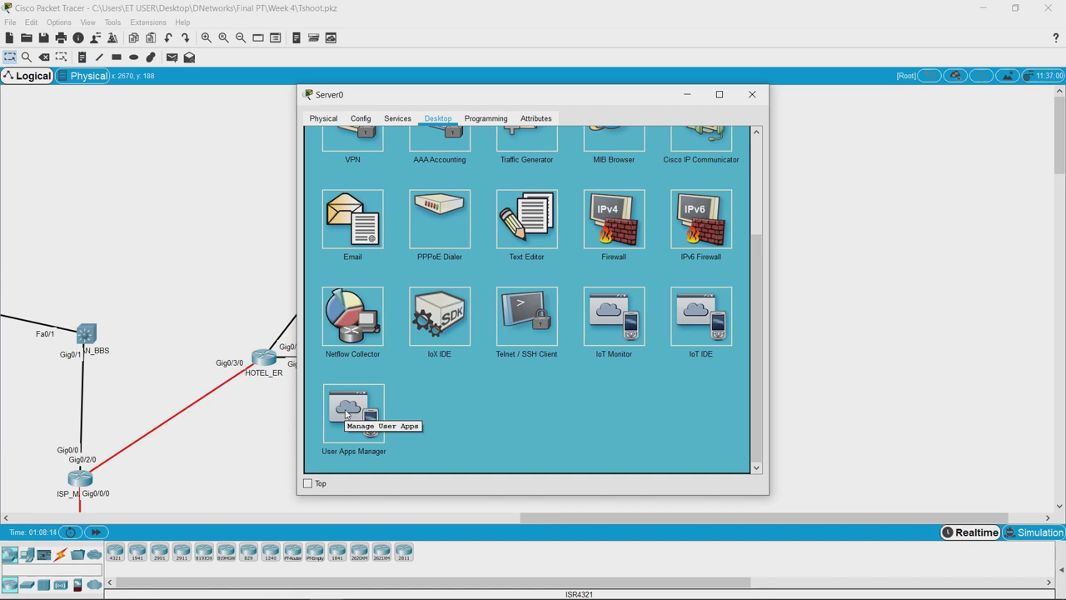
pyautogui.click(621, 306)
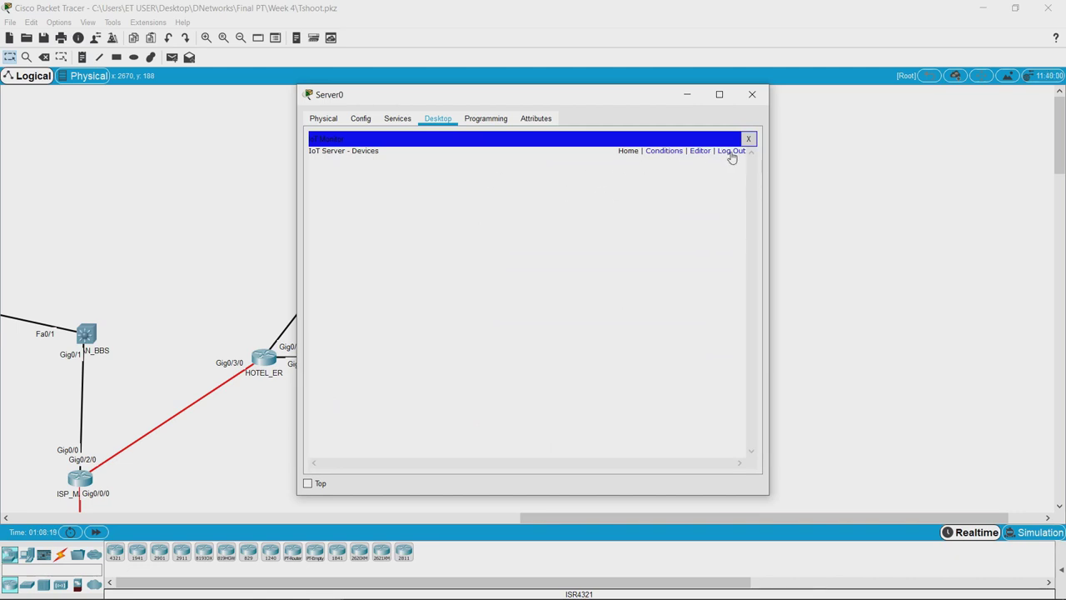
# - Log Server0's IoT Monitor out and back in using server address 10.10.10.10
pyautogui.click(731, 153)
pyautogui.moveTo(577, 158); pyautogui.dragTo(496, 164)
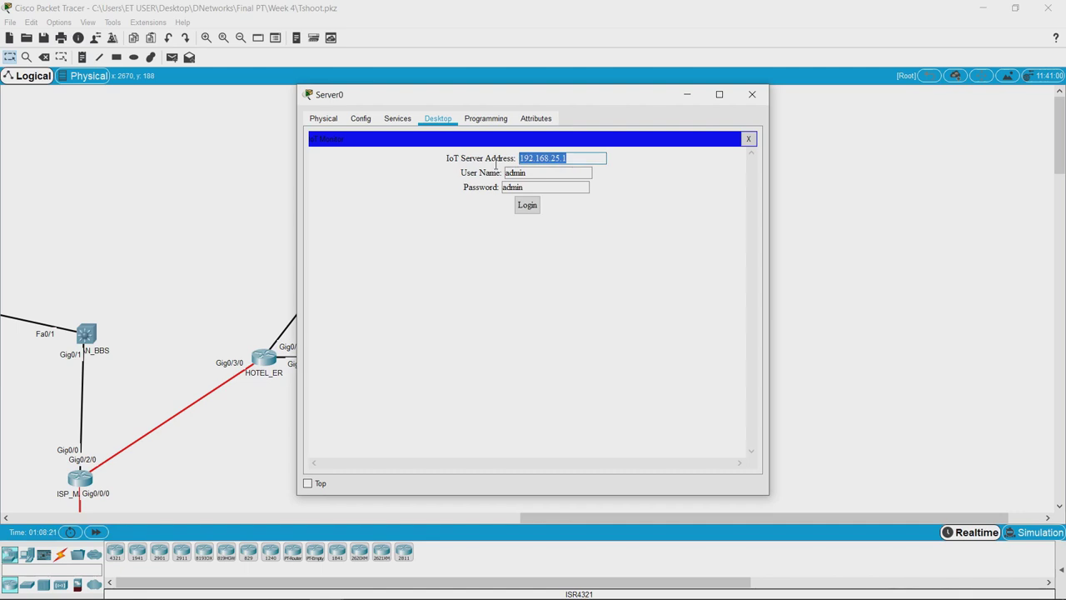
pyautogui.write('10.10.10.10')
pyautogui.click(528, 205)
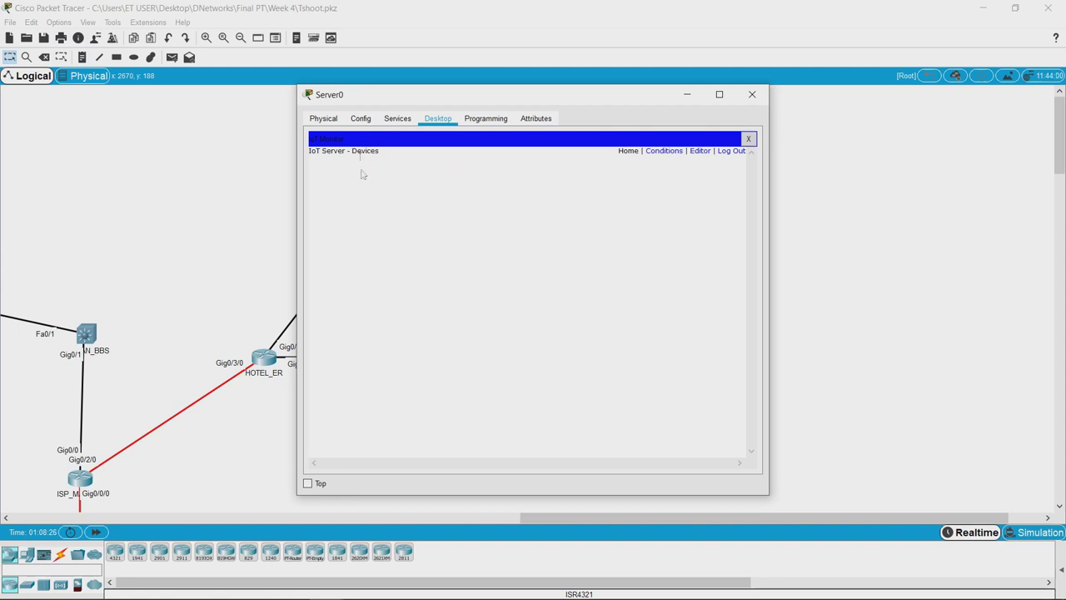
pyautogui.click(397, 118)
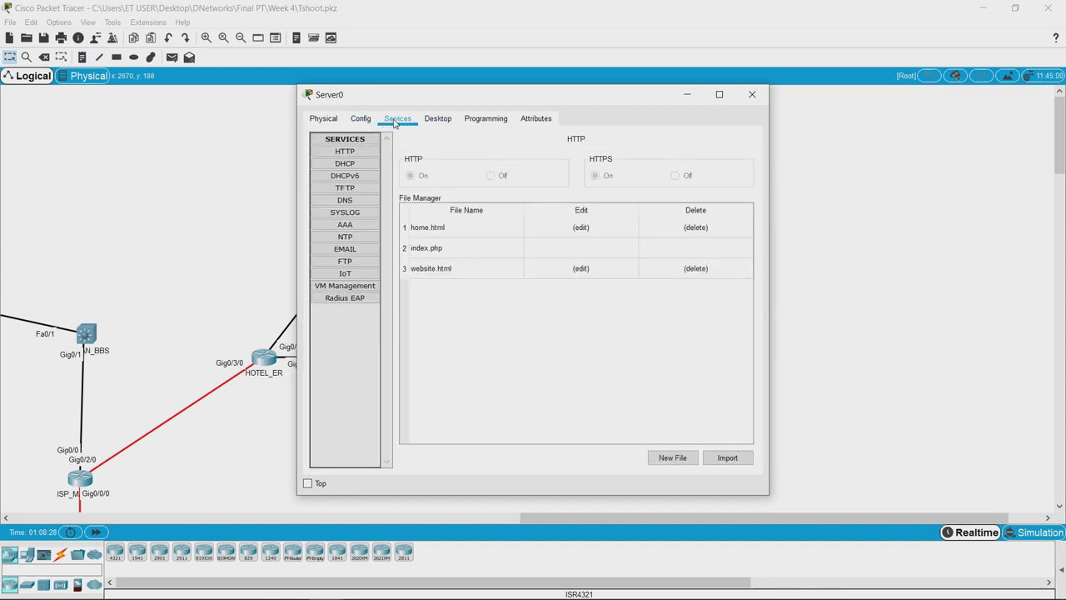
# - Check that Server0's IoT Registration Server is On with an admin user, then close Server0
pyautogui.click(344, 275)
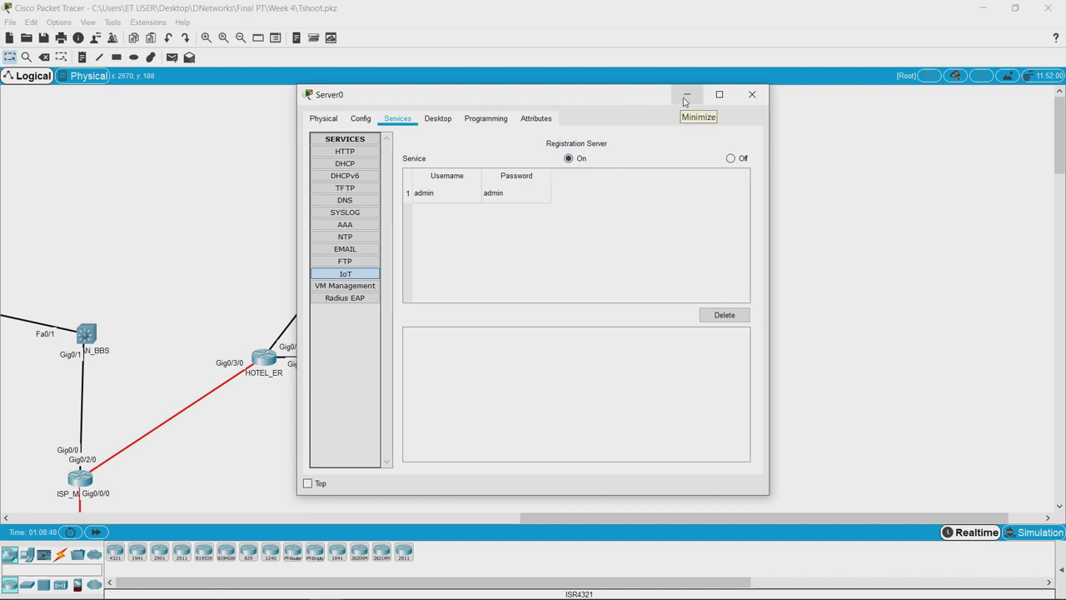
pyautogui.click(743, 98)
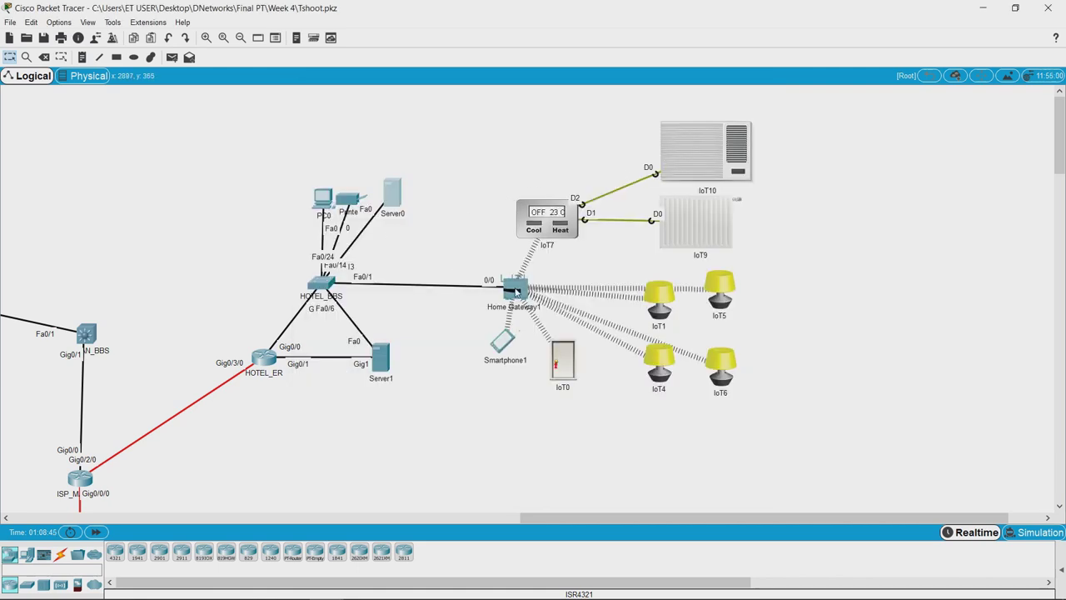
pyautogui.moveTo(516, 290)
pyautogui.click(514, 289)
pyautogui.click(429, 156)
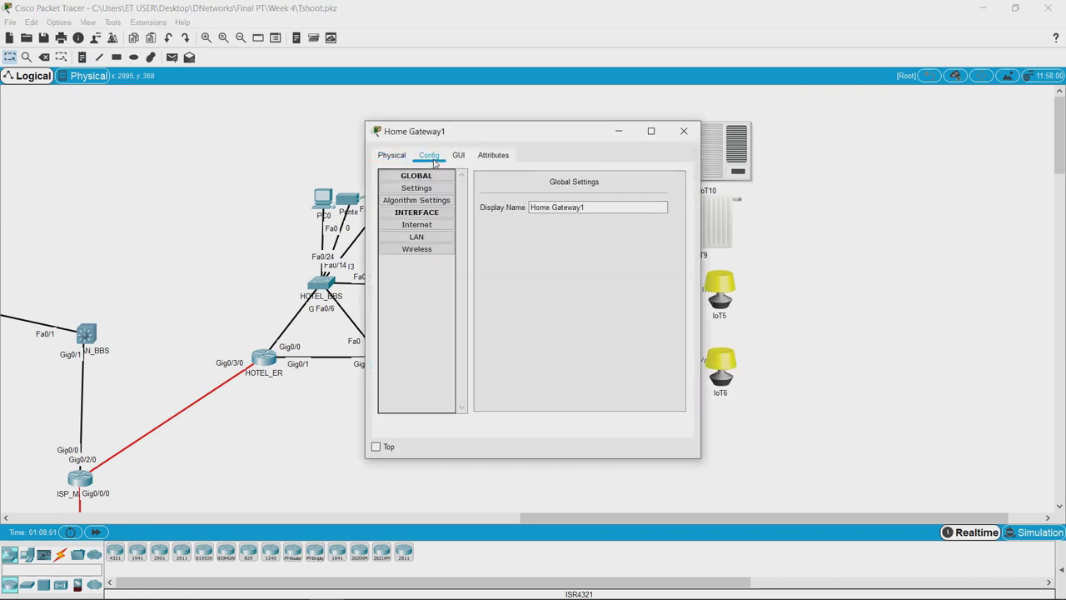
pyautogui.click(440, 225)
pyautogui.click(582, 222)
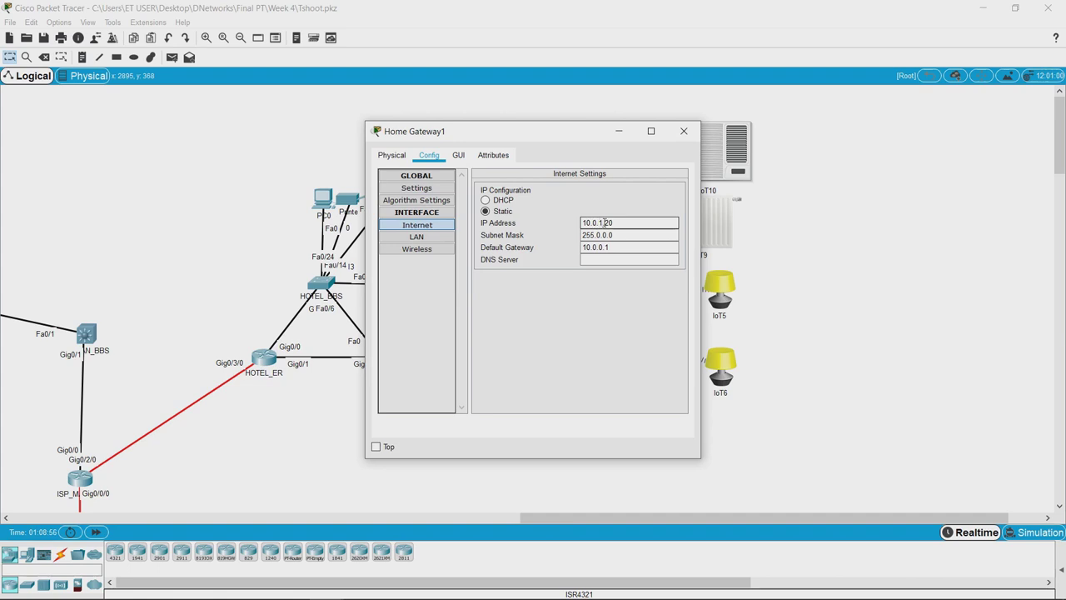
pyautogui.click(430, 238)
pyautogui.click(589, 202)
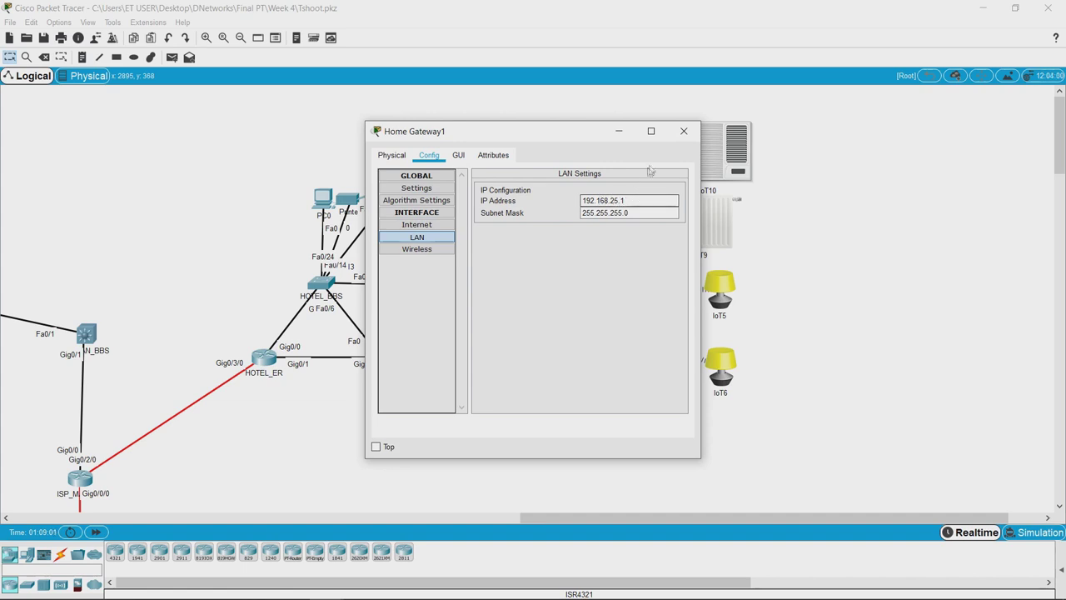
pyautogui.click(684, 130)
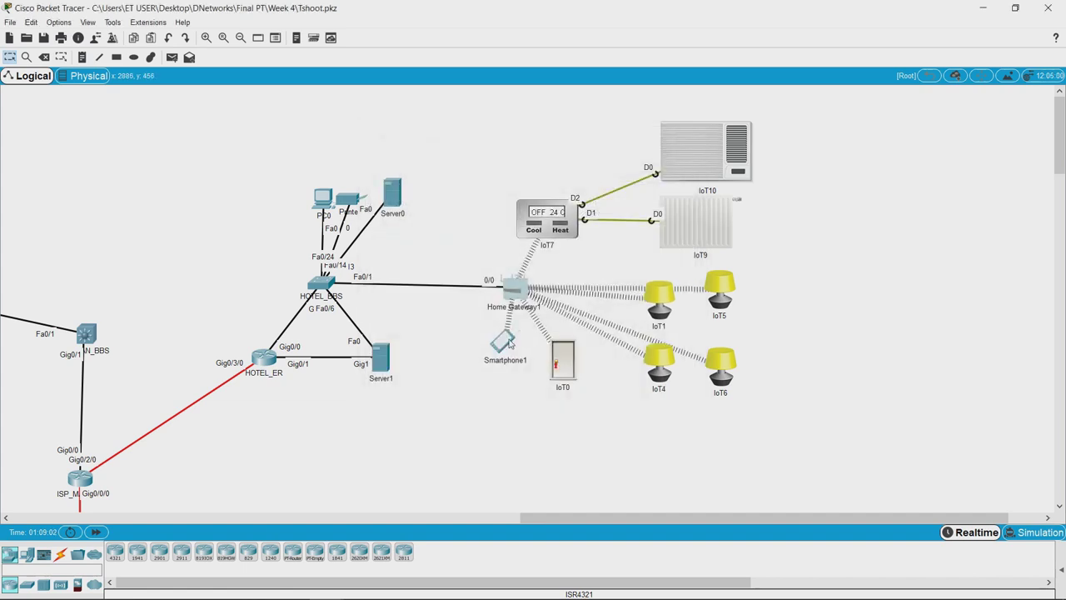
# - Ping 192.168.25.1 from Smartphone1's Command Prompt, then close the prompt and Smartphone1's window
pyautogui.moveTo(510, 345)
pyautogui.click(505, 346)
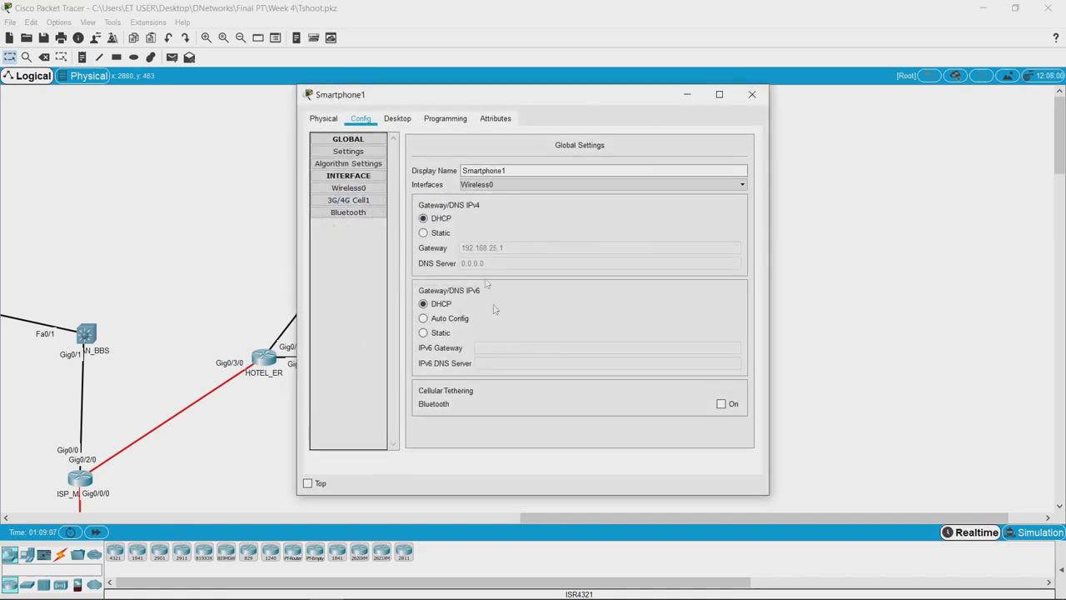
pyautogui.click(400, 120)
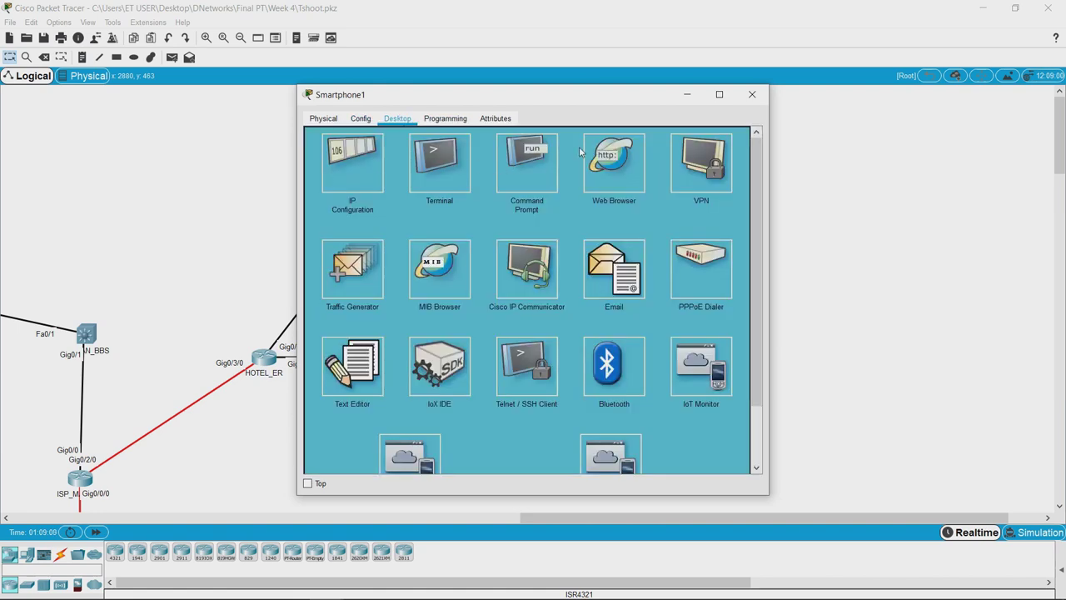
pyautogui.click(538, 156)
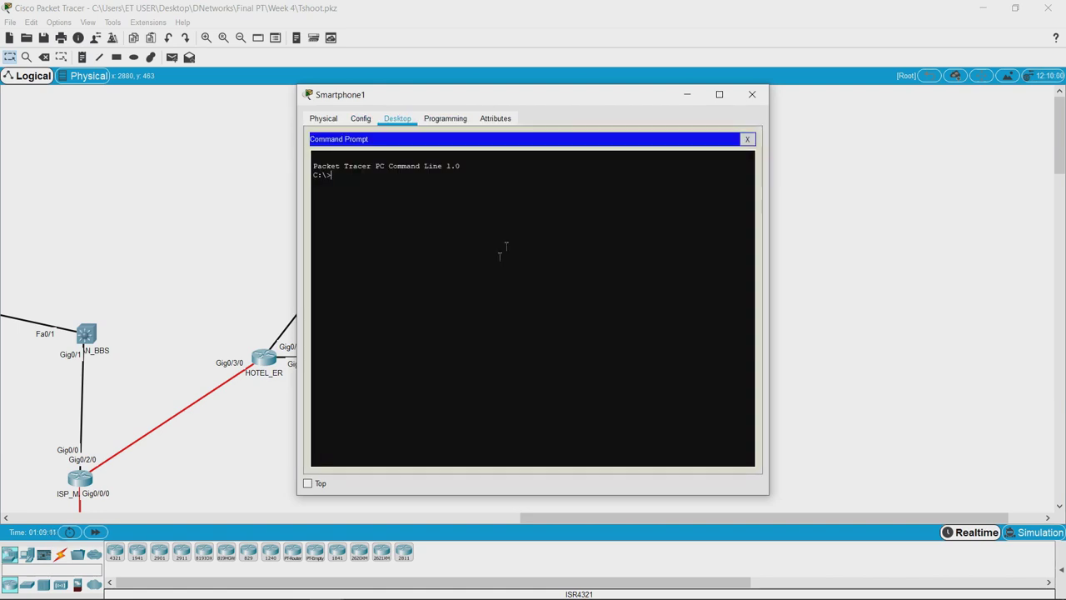
pyautogui.write('ping 192.168.25')
pyautogui.press('BackSpace')
pyautogui.press('BackSpace')
pyautogui.write('1')
pyautogui.press('Return')
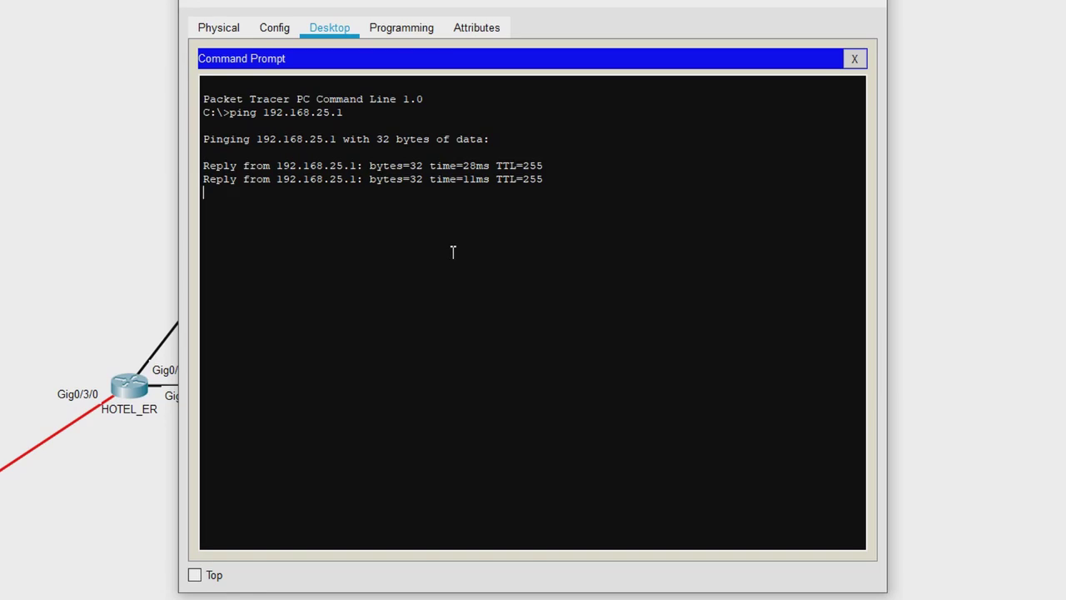
pyautogui.click(854, 58)
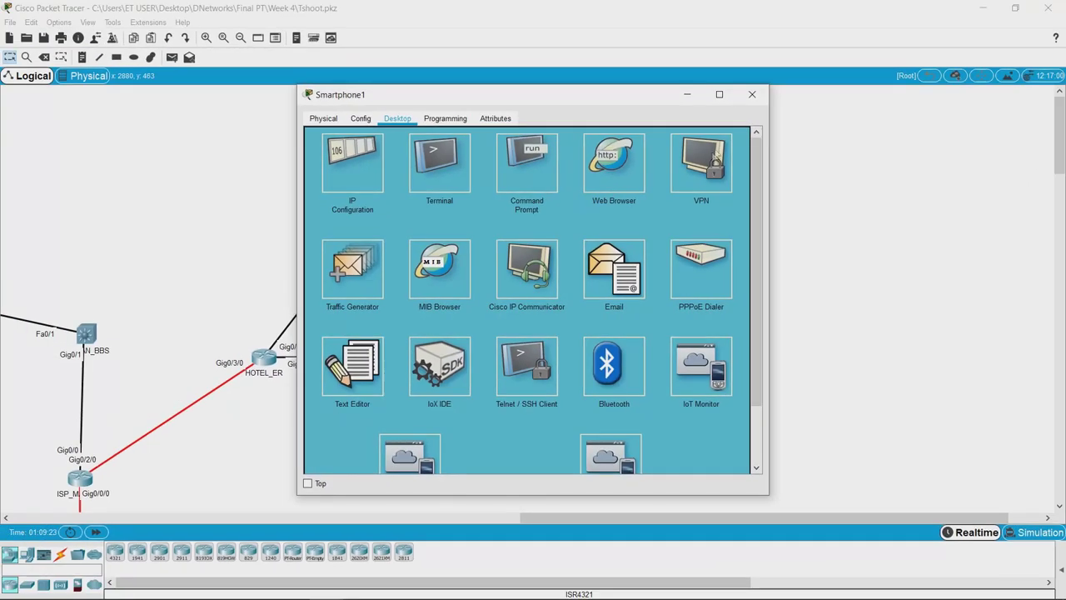
pyautogui.click(788, 60)
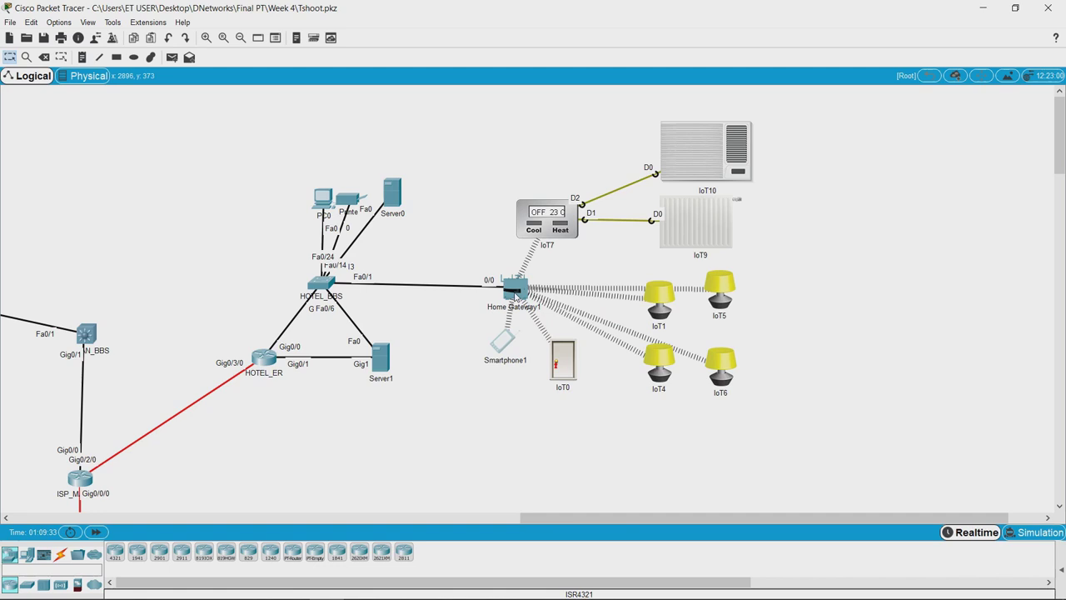
# - Confirm Home Gateway1's Internet side is static 10.0.1.20/255.0.0.0 via 10.0.0.1, then open PC0's desktop
pyautogui.moveTo(515, 294)
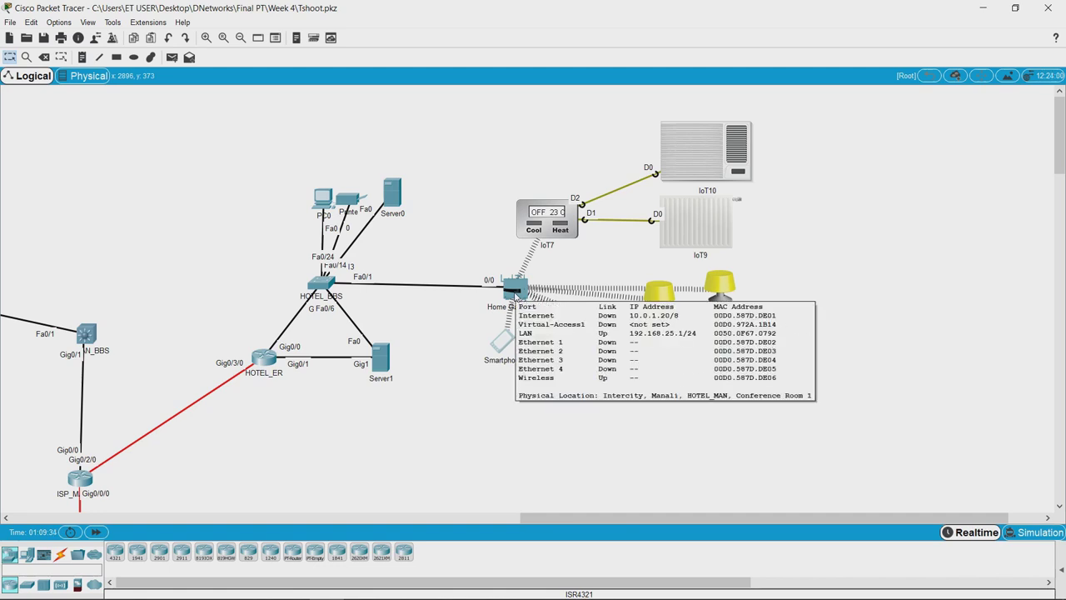
pyautogui.click(515, 290)
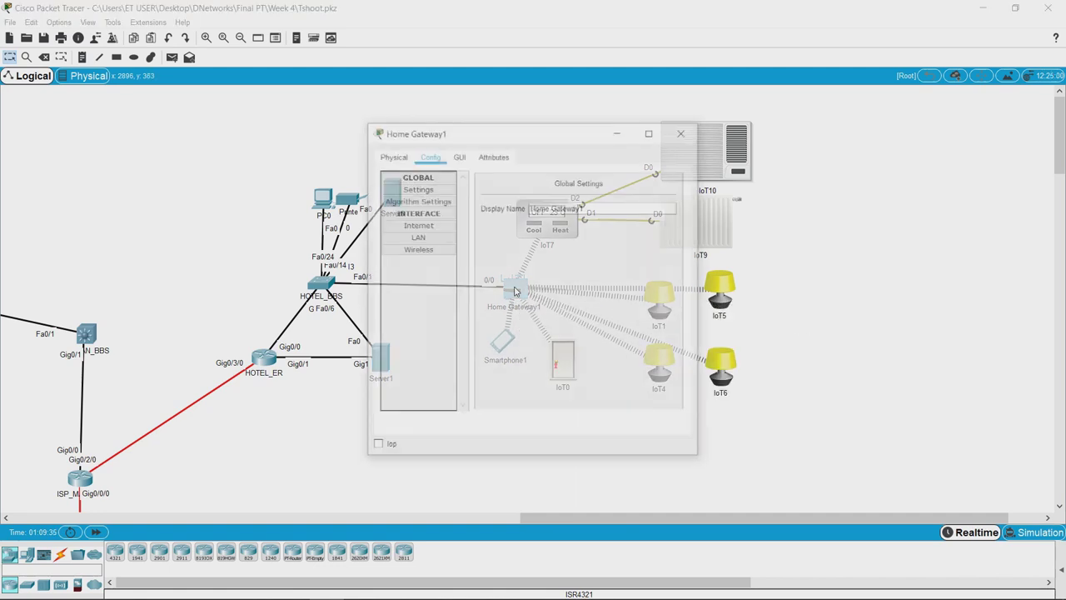
pyautogui.click(422, 227)
pyautogui.click(583, 235)
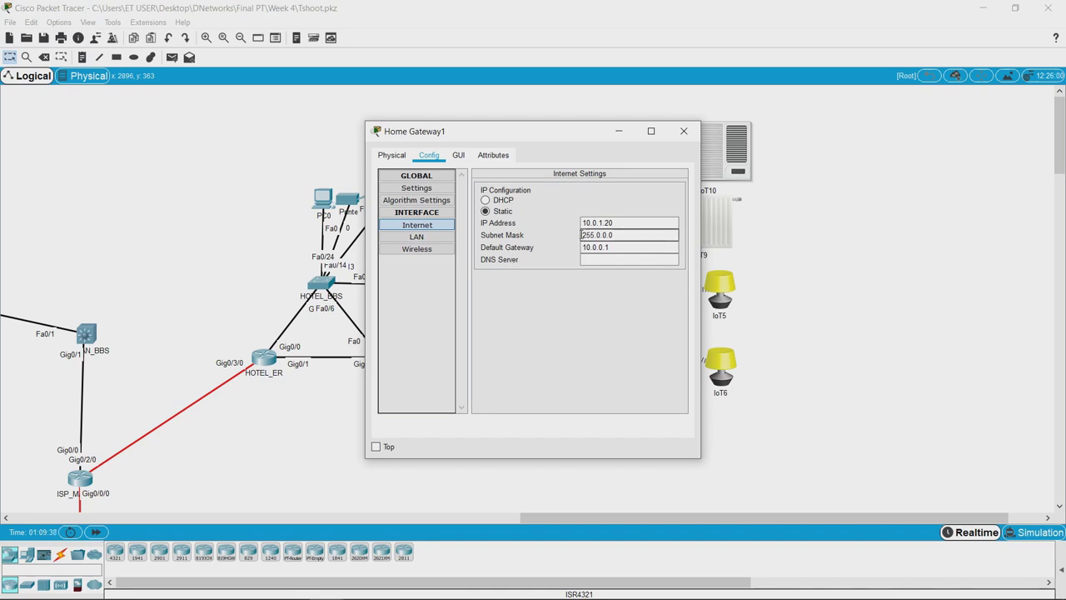
pyautogui.click(585, 223)
pyautogui.click(684, 131)
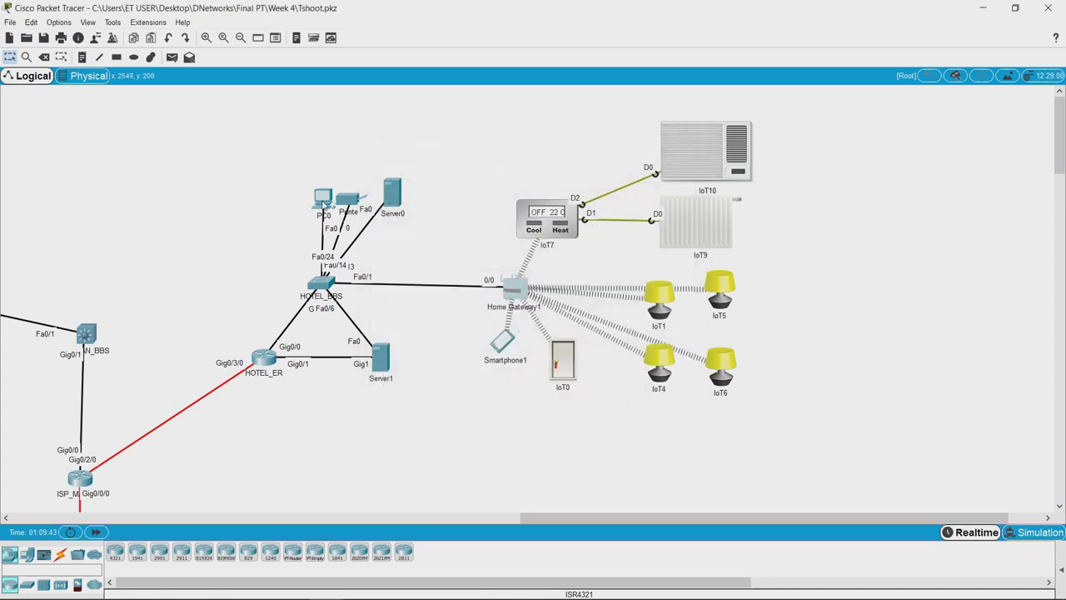
pyautogui.click(324, 199)
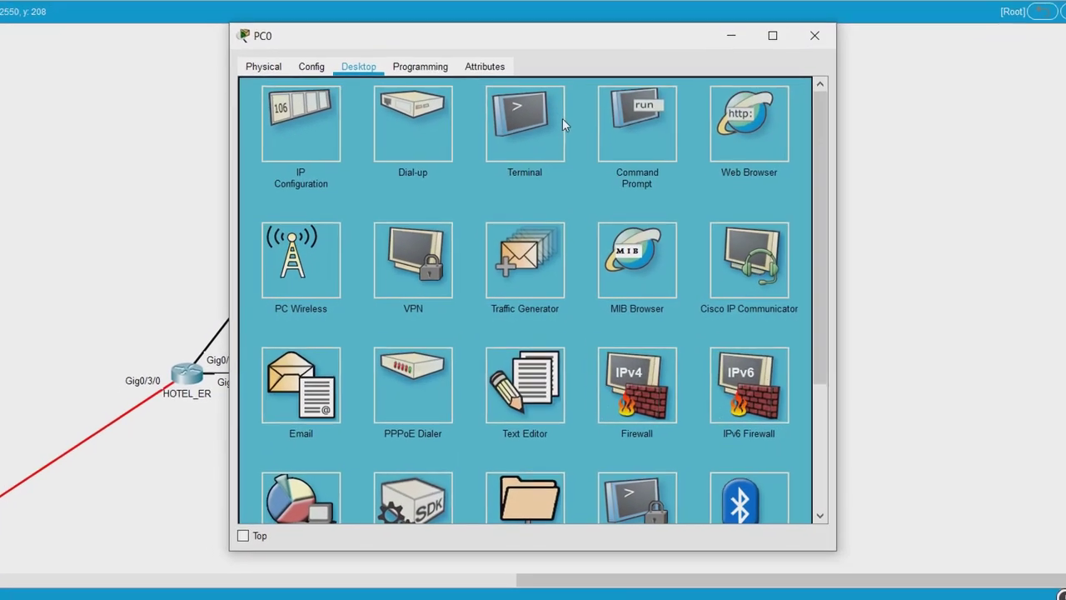
# - Ping 10.0.1.20 from PC0's command prompt, see it time out, and close PC0
pyautogui.click(646, 123)
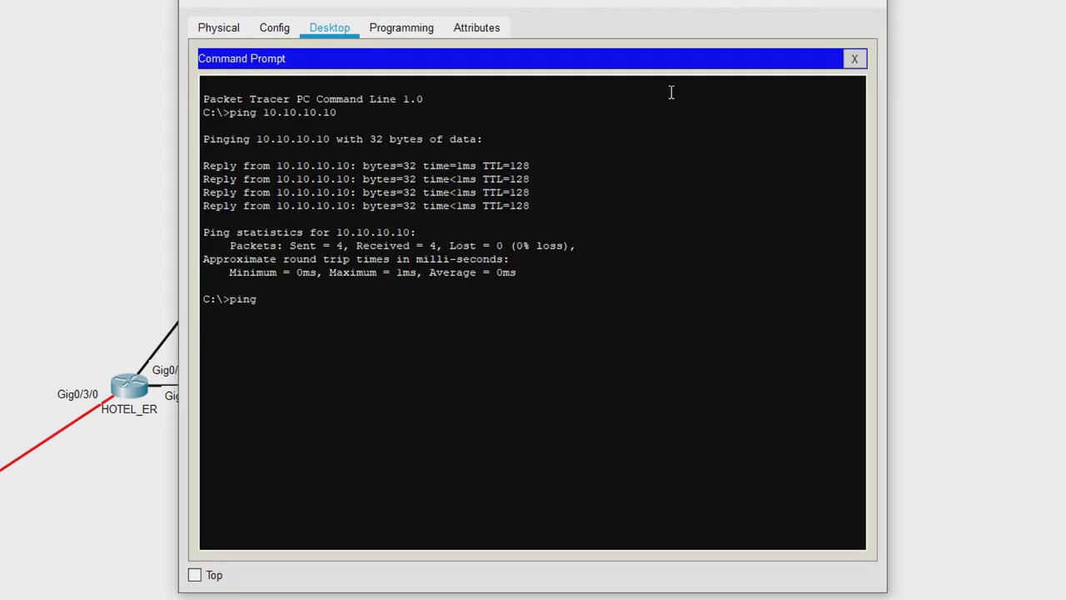
pyautogui.write('ping 10.0.1.20')
pyautogui.press('Return')
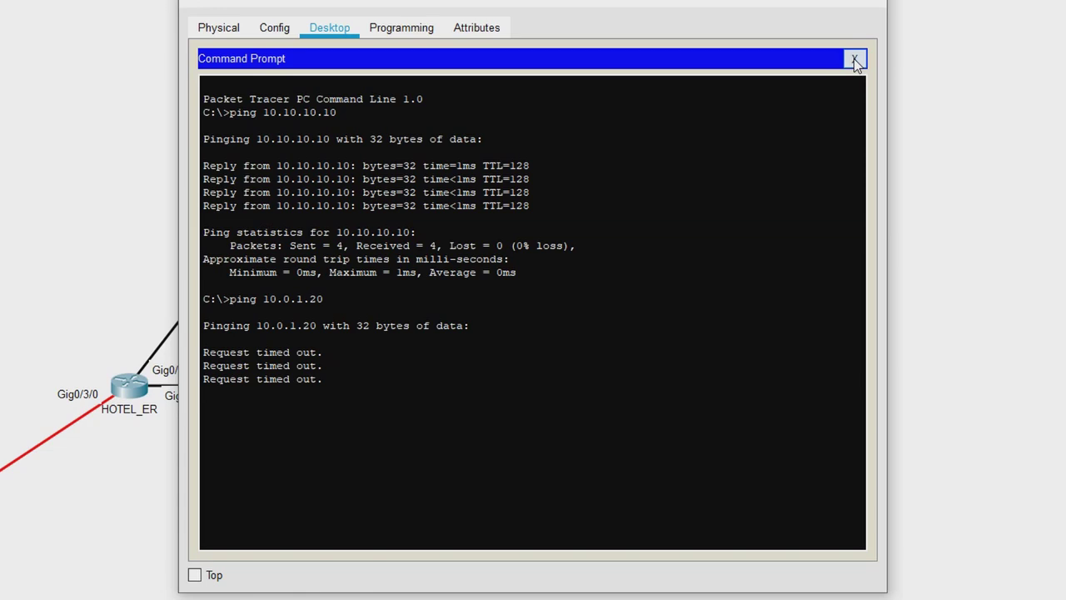
pyautogui.click(854, 59)
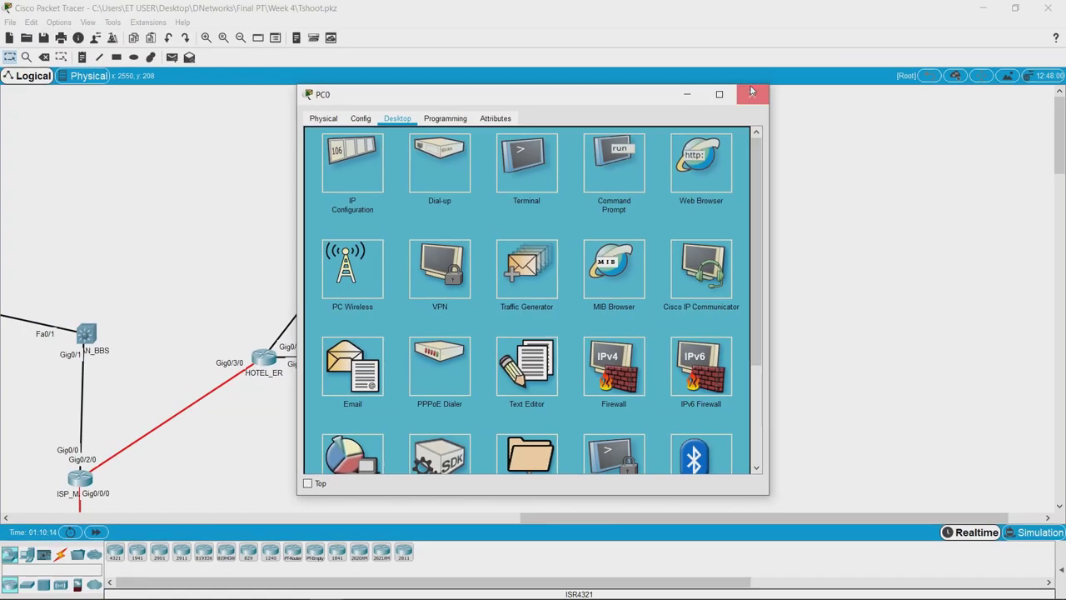
pyautogui.click(752, 91)
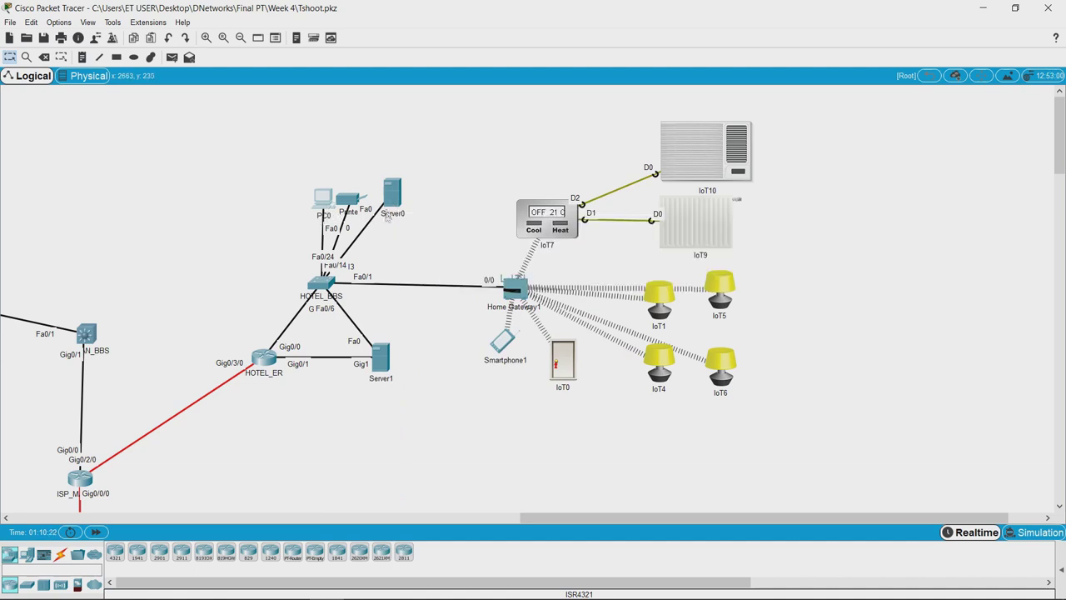
# - Read the Server0 and HOTEL_BBS info, then switch to the Physical view of Conference Room 1
pyautogui.moveTo(391, 200)
pyautogui.moveTo(320, 286)
pyautogui.click(82, 83)
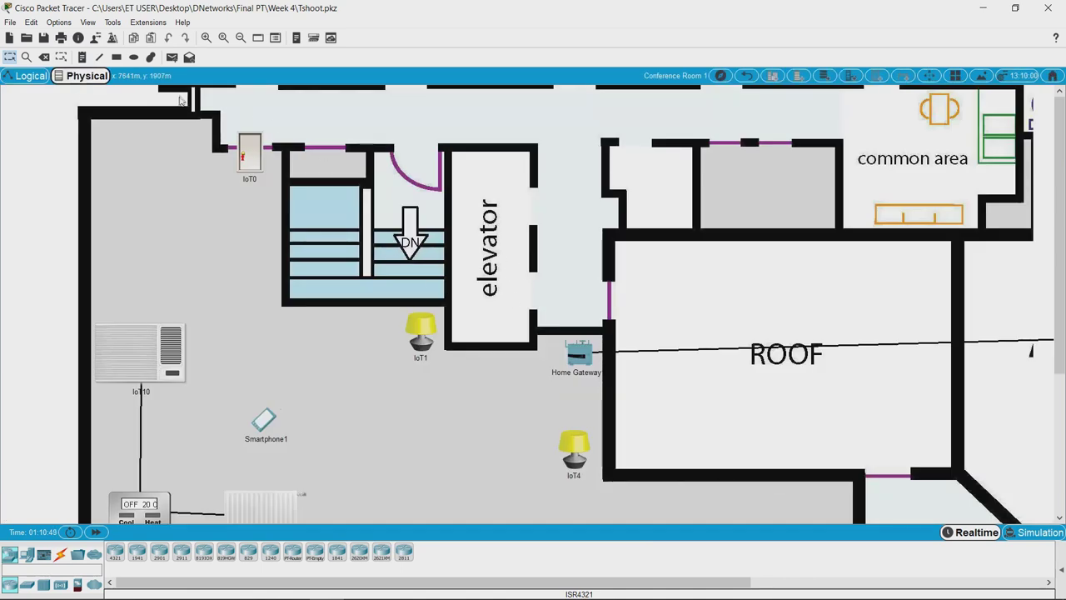
# - Open the hotel Wiring Closet rack and zoom in on HOTEL_BBS's Fa0/1 cabling
pyautogui.click(749, 77)
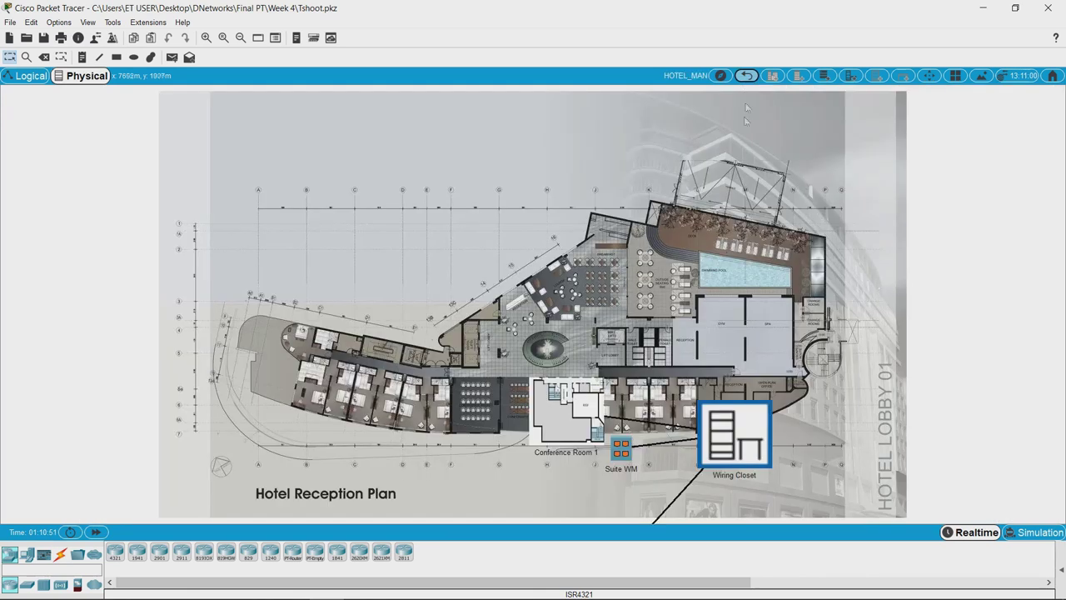
pyautogui.click(733, 454)
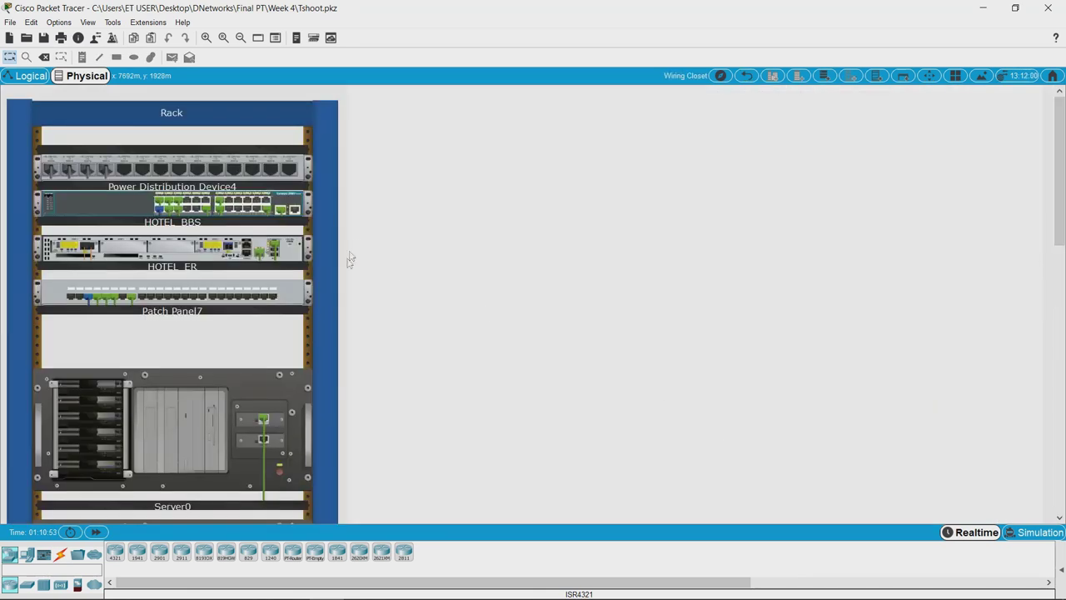
pyautogui.scroll(-1, 293, 279)
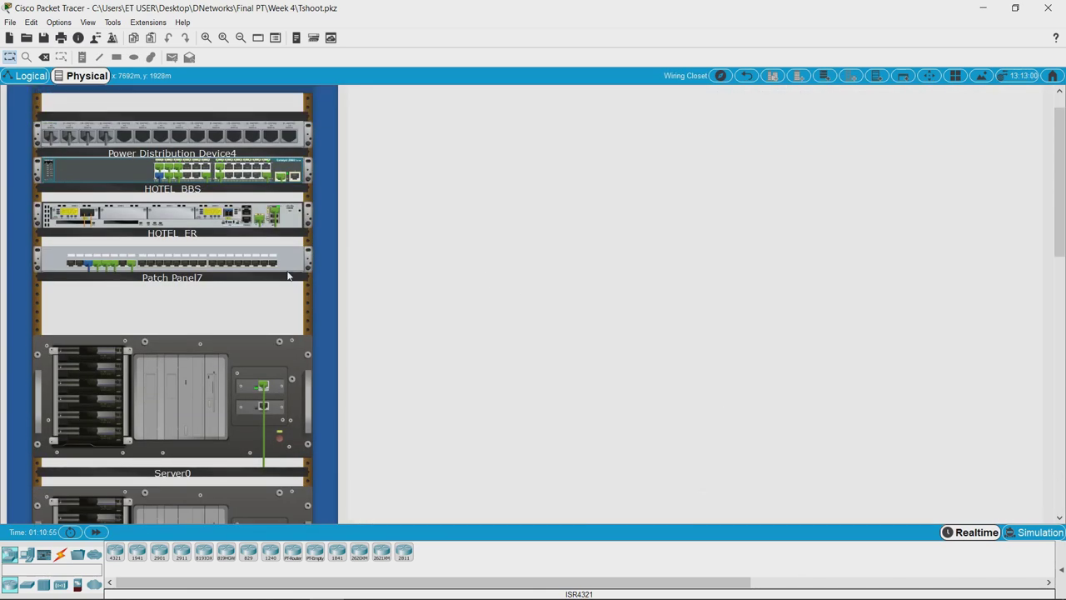
pyautogui.scroll(1, 288, 276)
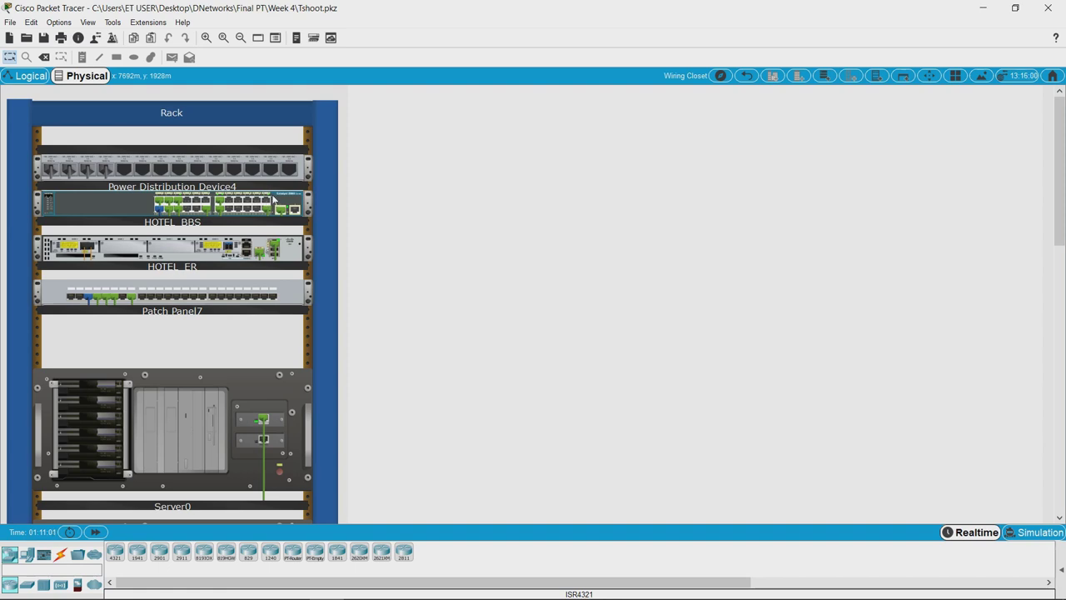
pyautogui.click(207, 40)
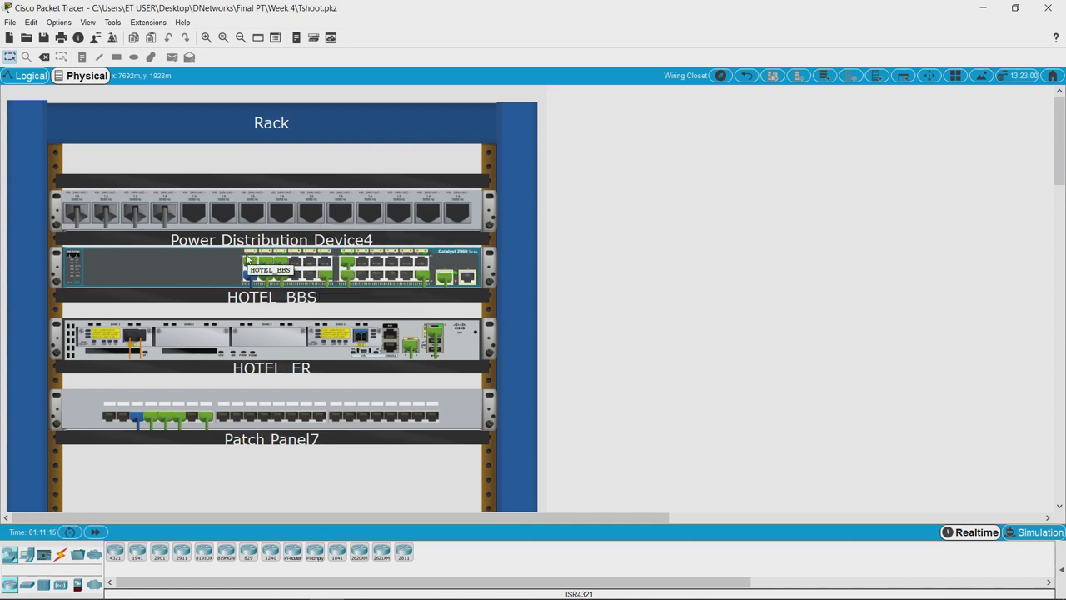
pyautogui.moveTo(249, 265)
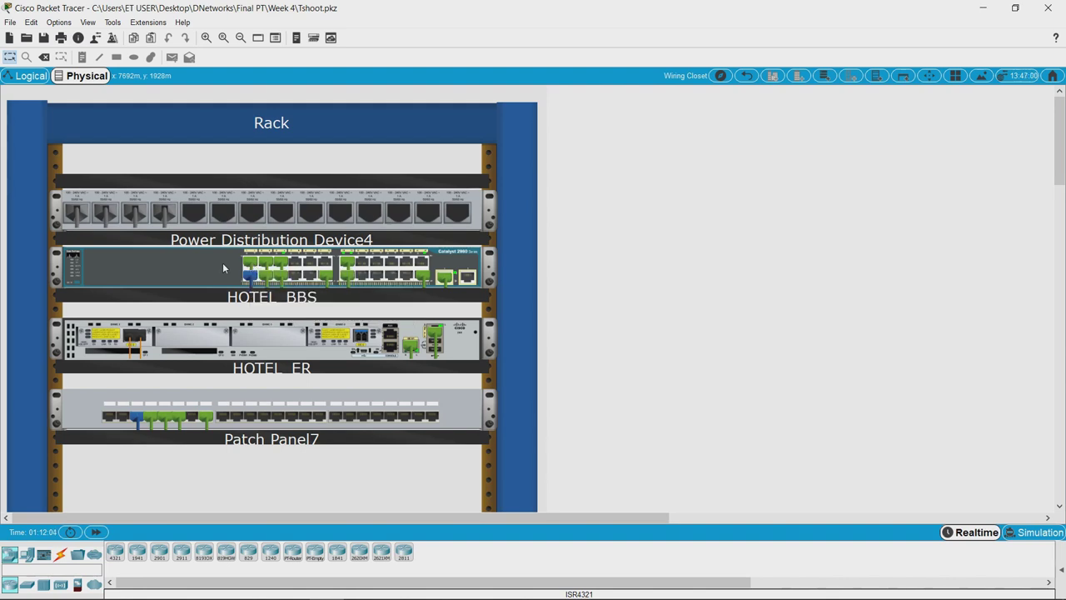
# - Set HOTEL_BBS's FastEthernet0/1 Port Status On and confirm the IOS log shows it up
pyautogui.click(214, 266)
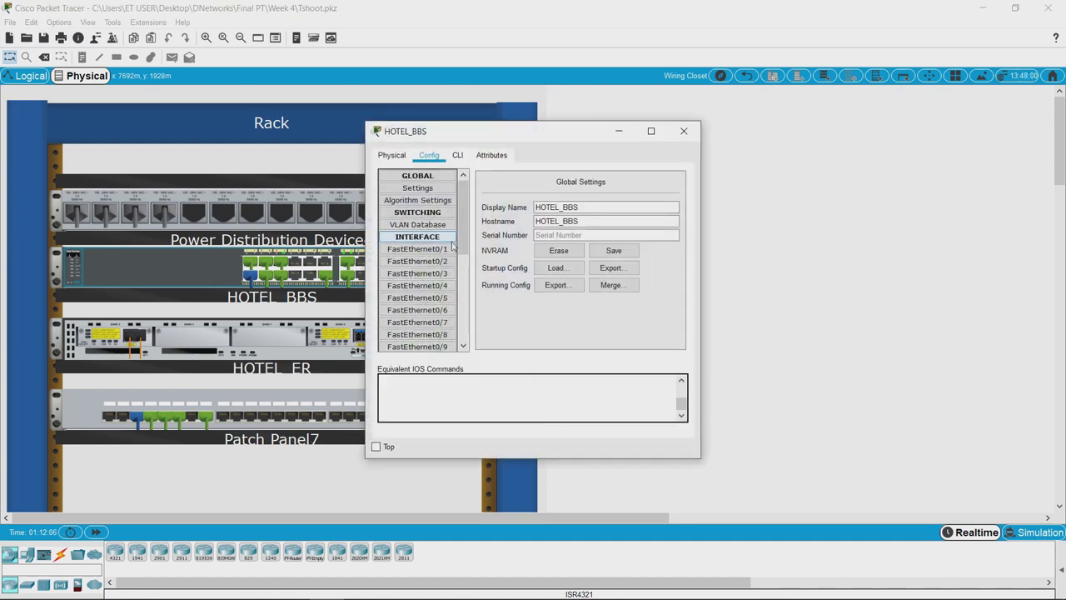
pyautogui.click(445, 253)
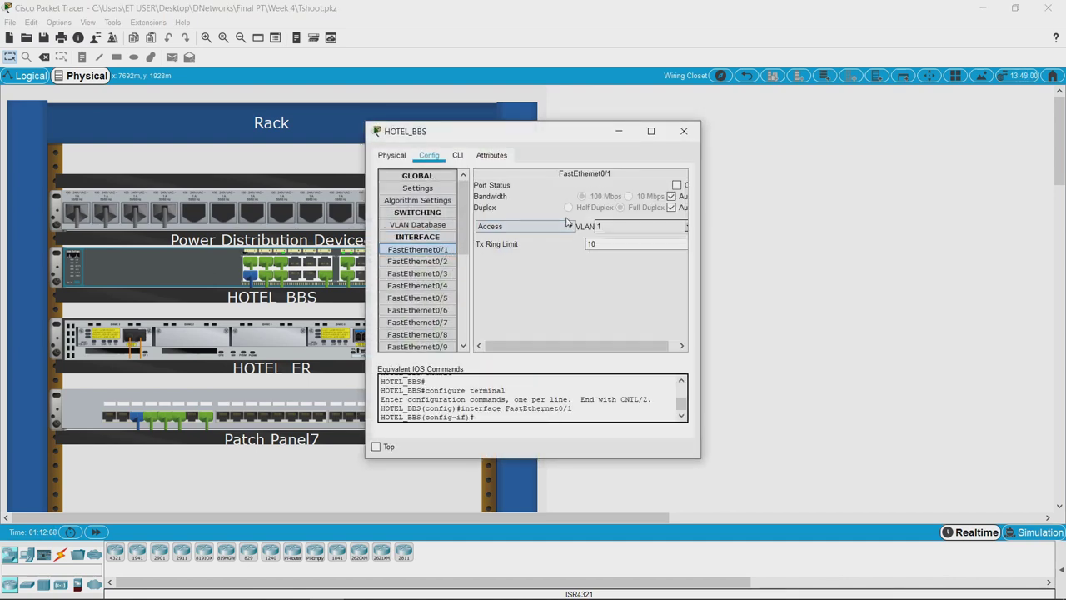
pyautogui.moveTo(538, 348); pyautogui.dragTo(582, 349)
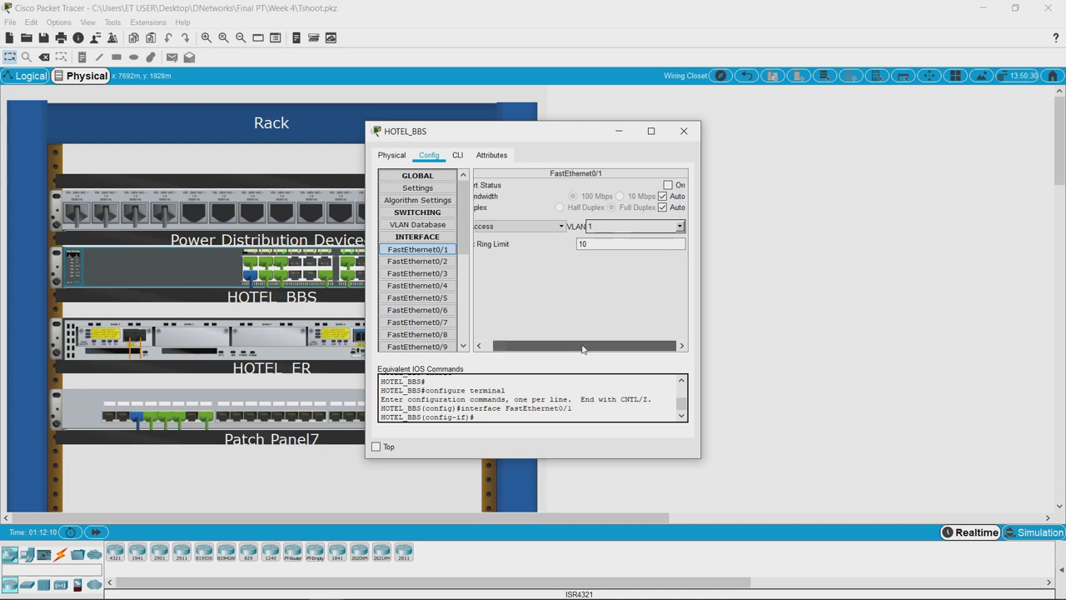
pyautogui.click(668, 186)
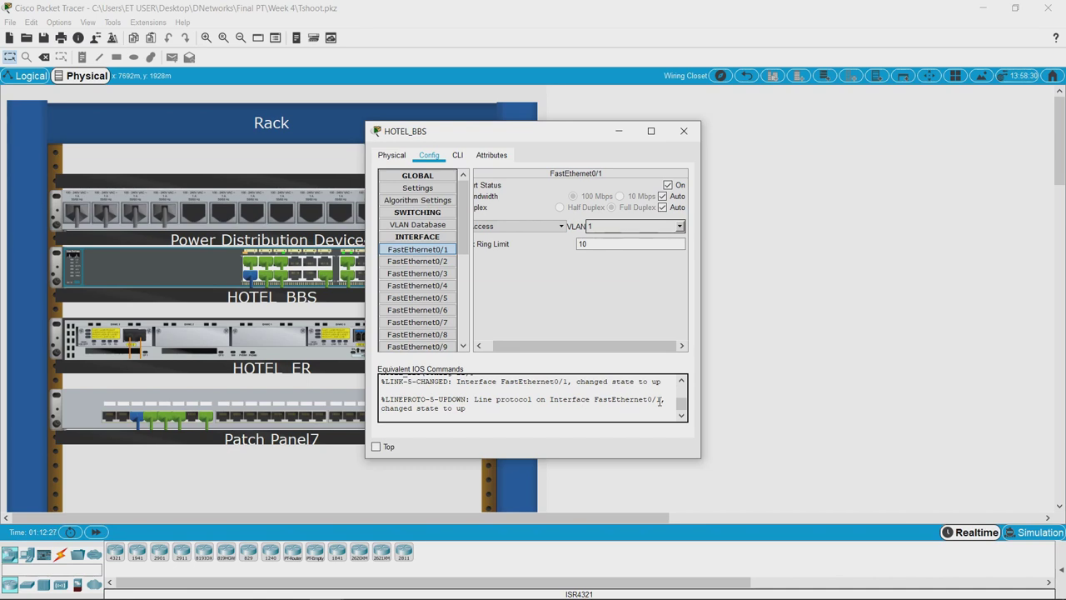
pyautogui.click(682, 381)
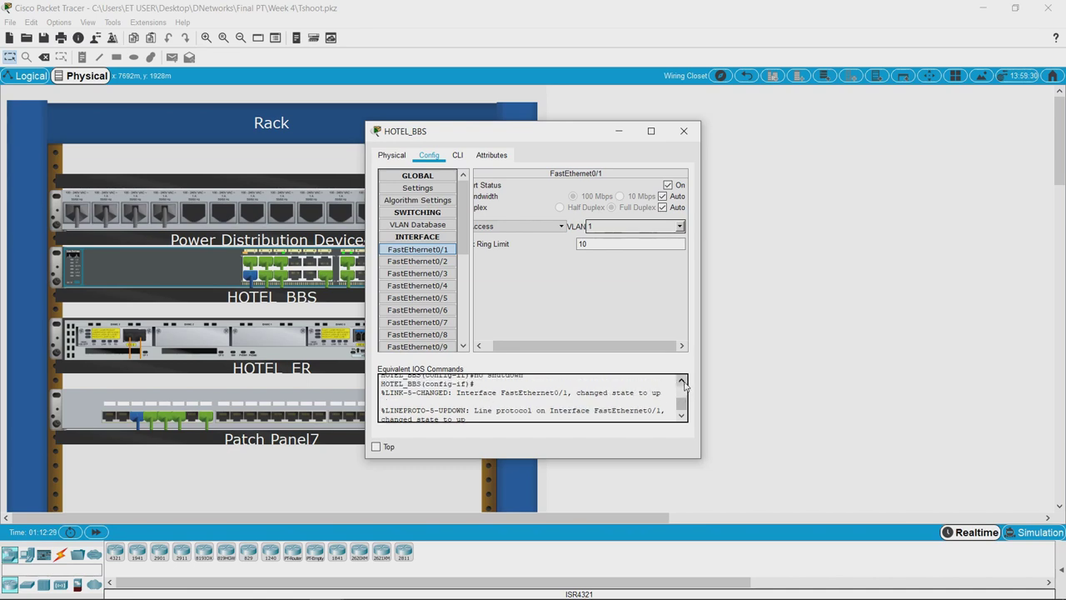
pyautogui.click(682, 382)
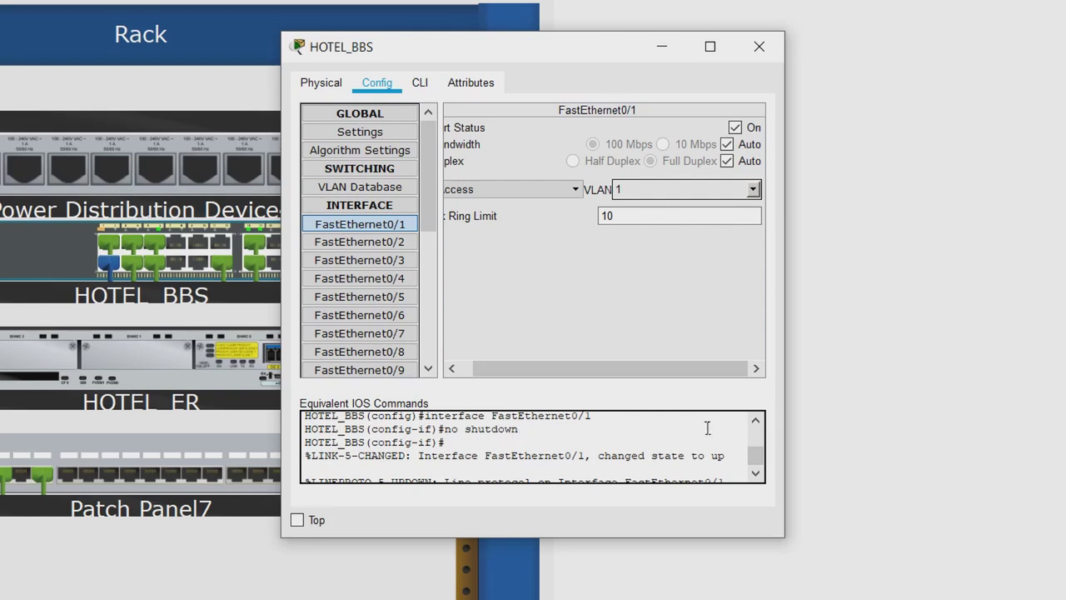
pyautogui.click(756, 420)
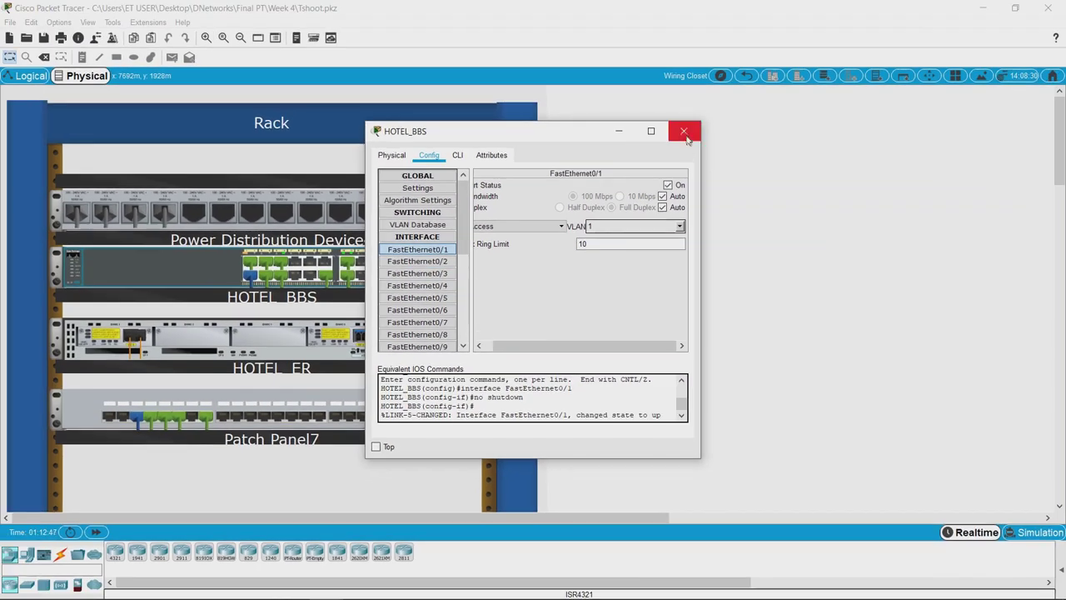
pyautogui.click(759, 47)
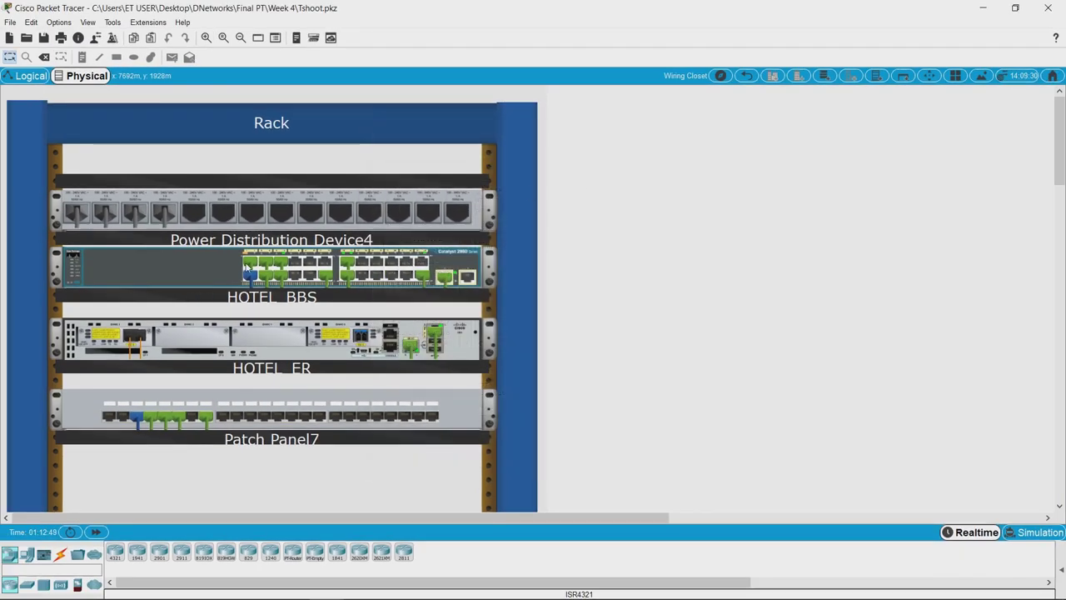
# - Back in the logical view, rerun ping 10.0.1.20 from PC0, which still times out
pyautogui.moveTo(248, 264)
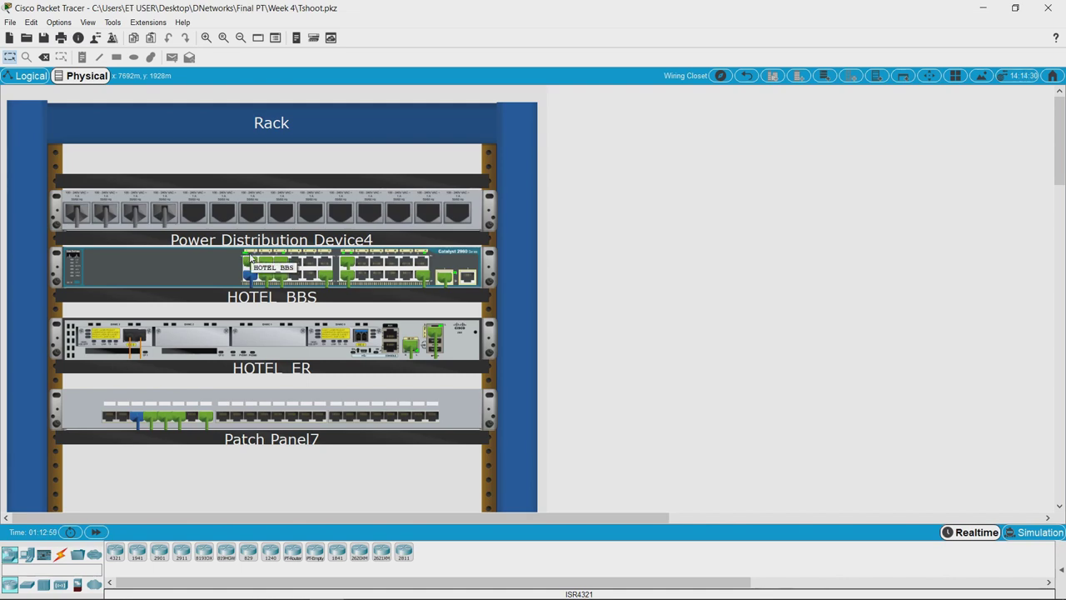
pyautogui.click(18, 78)
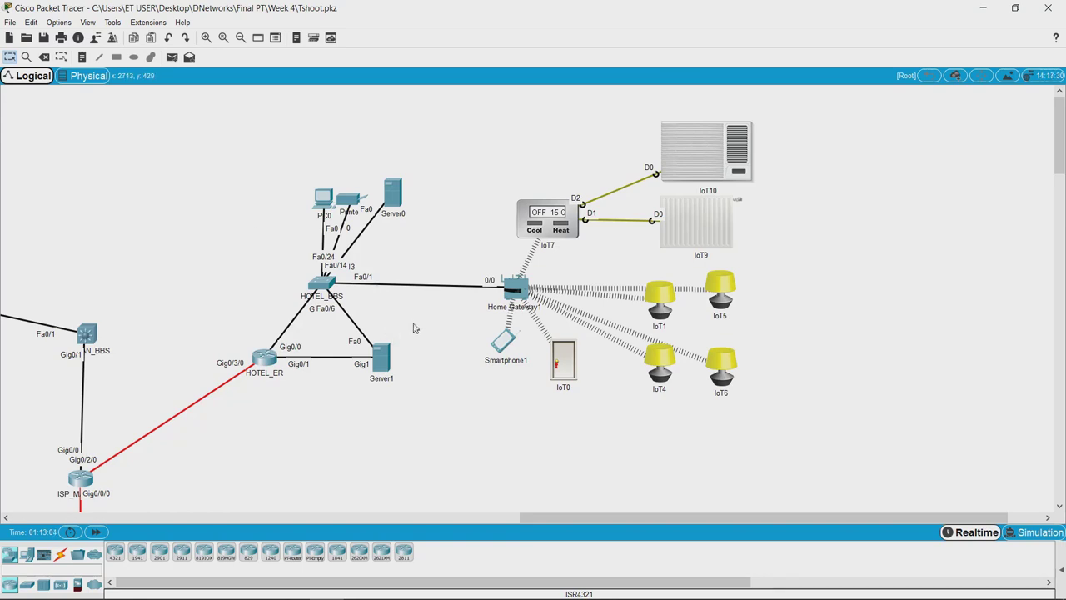
pyautogui.click(324, 204)
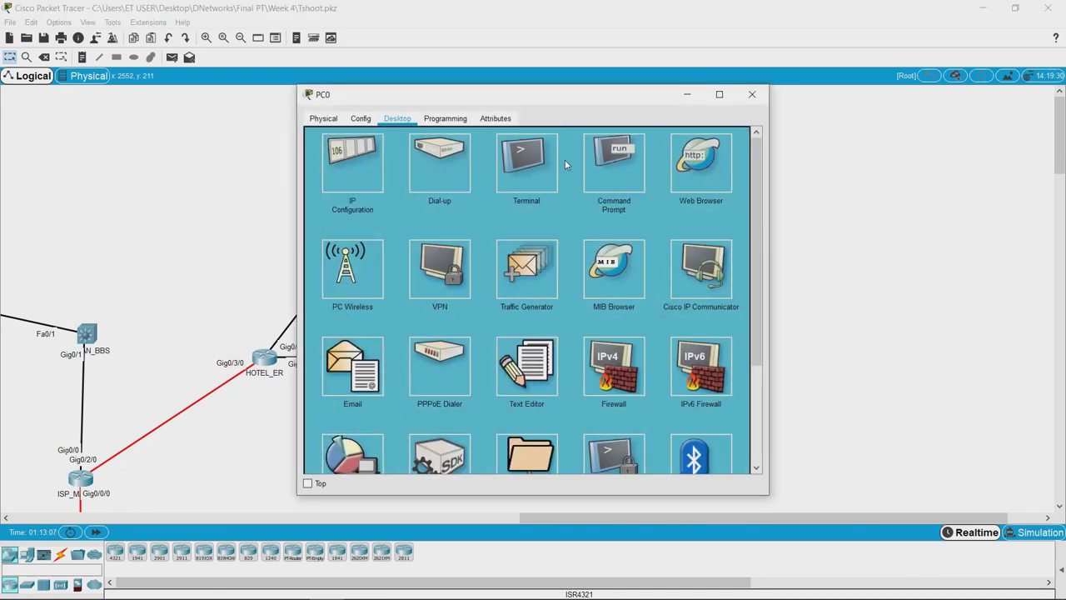
pyautogui.click(599, 170)
pyautogui.press('Up')
pyautogui.press('Return')
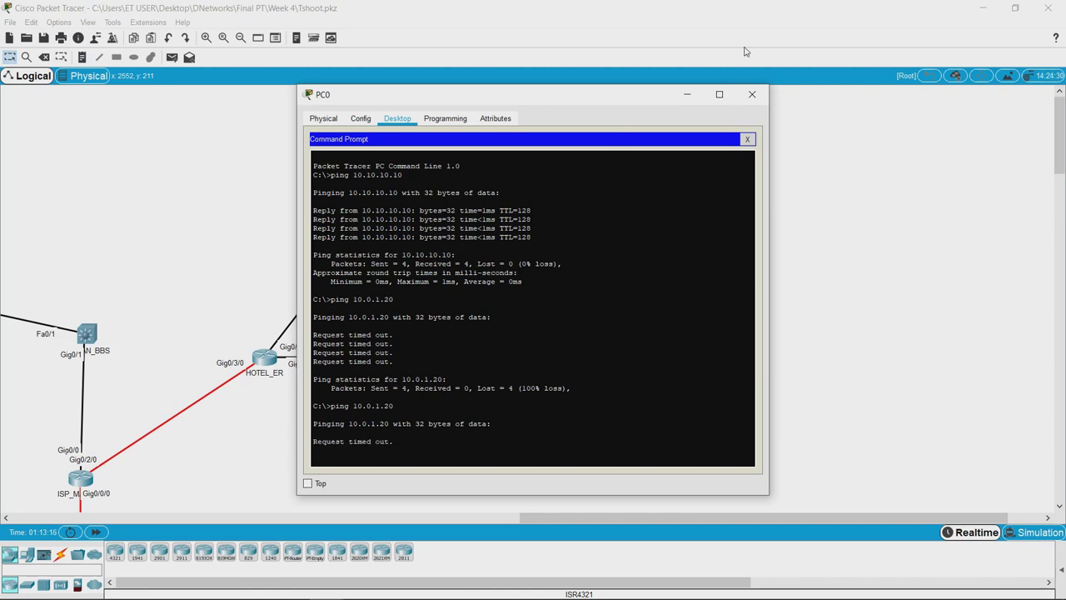
pyautogui.click(747, 139)
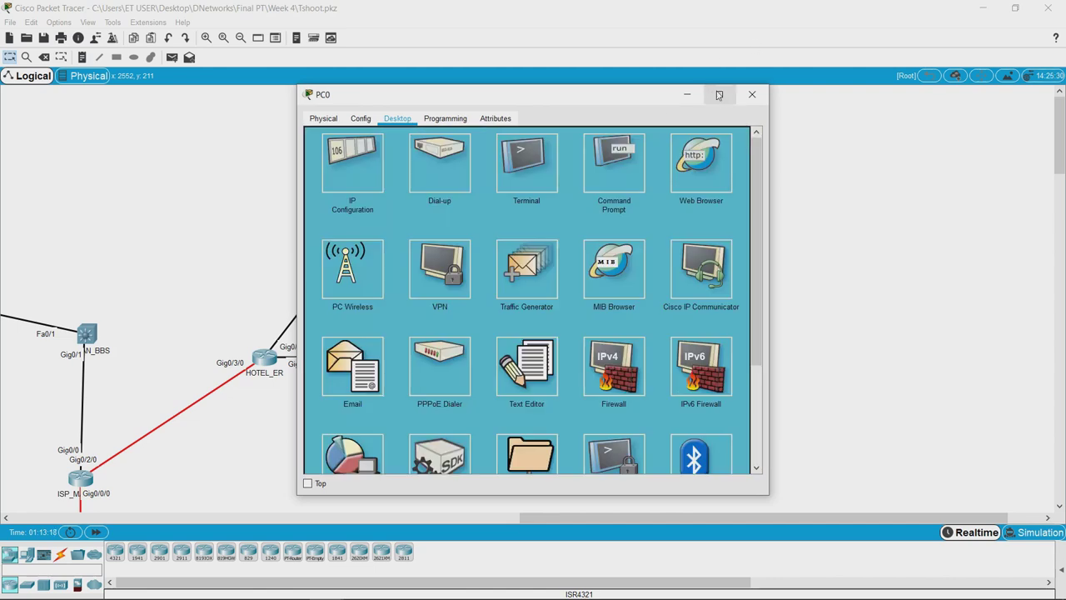
pyautogui.click(687, 94)
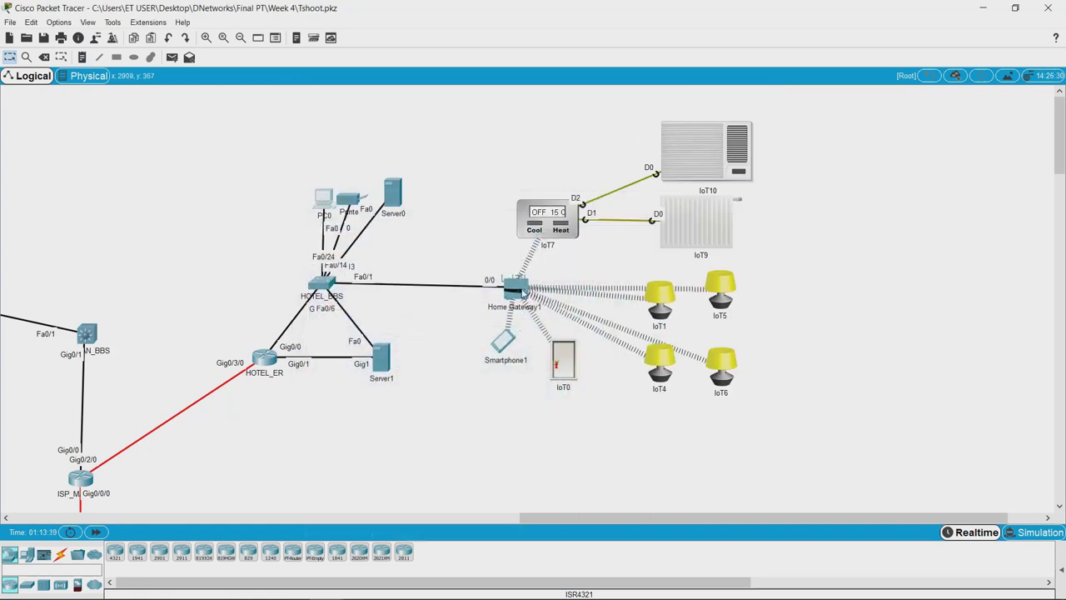
pyautogui.click(523, 292)
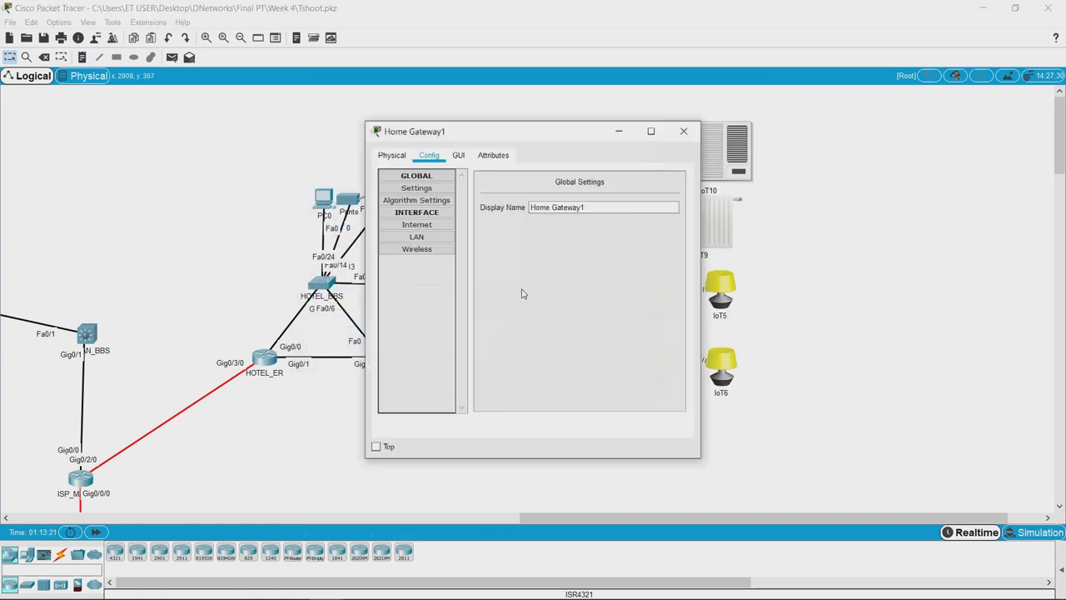
pyautogui.click(429, 226)
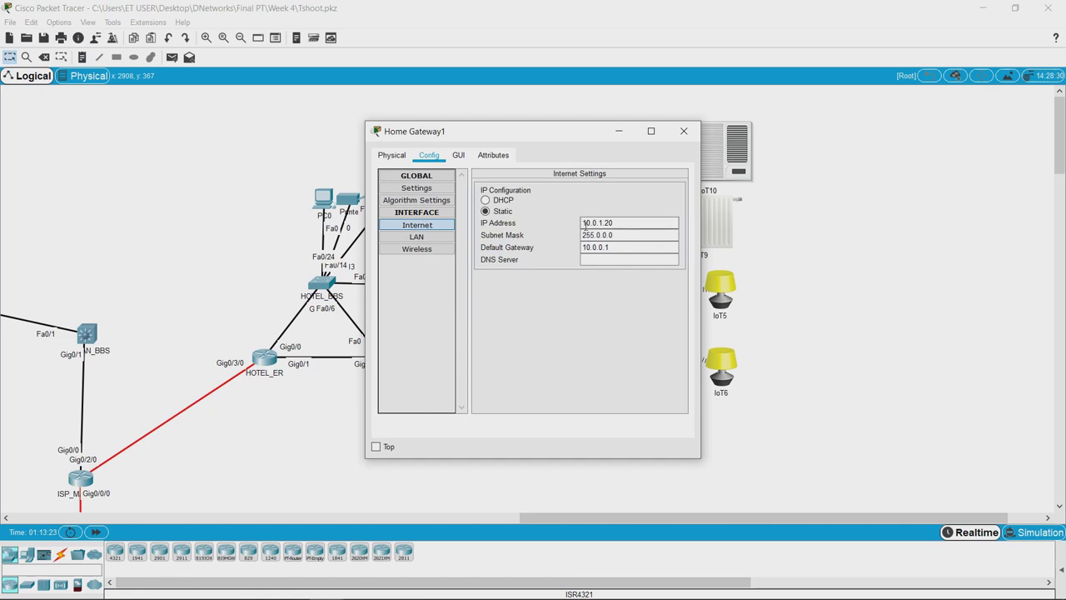
pyautogui.click(684, 131)
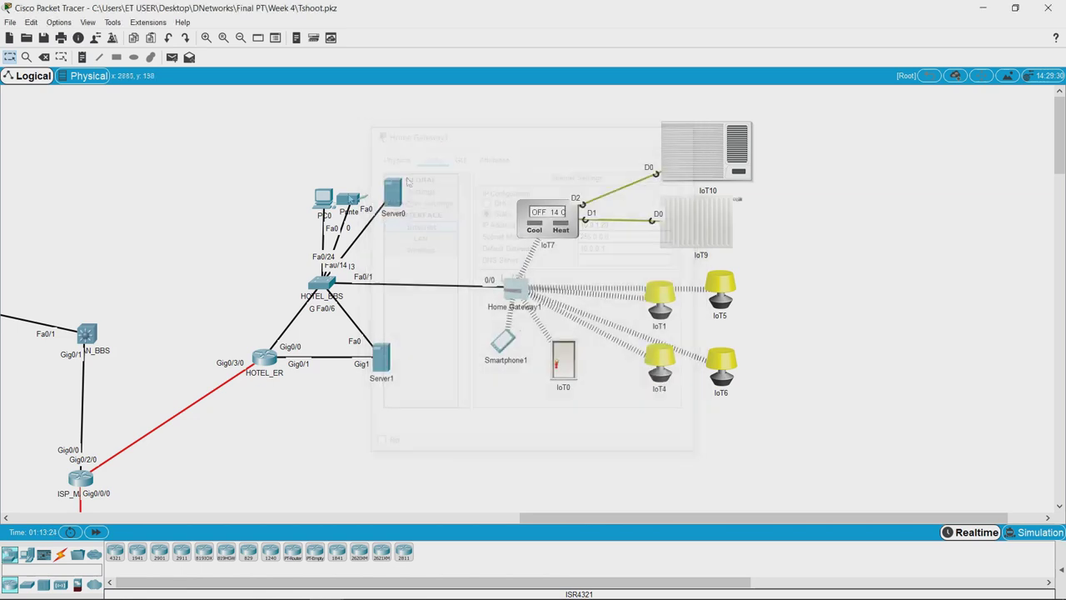
pyautogui.click(323, 202)
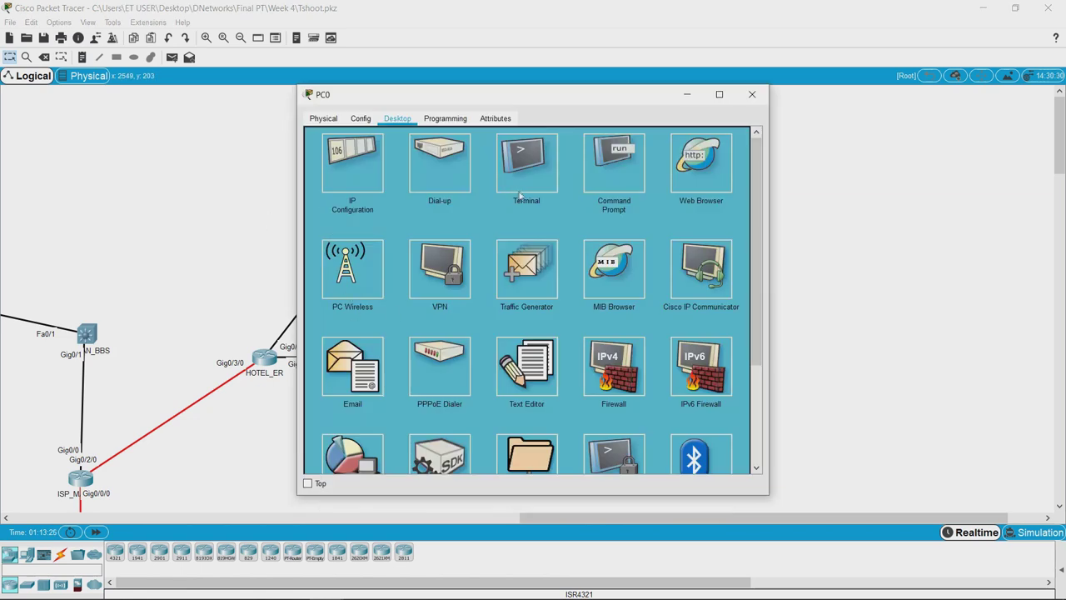
pyautogui.click(599, 155)
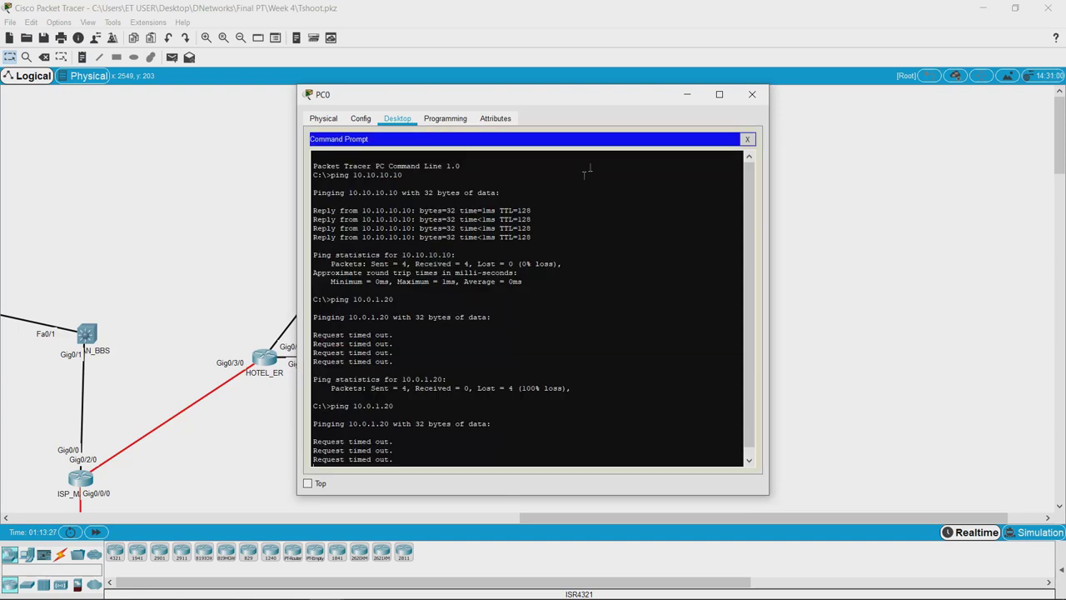
pyautogui.click(747, 139)
pyautogui.click(752, 94)
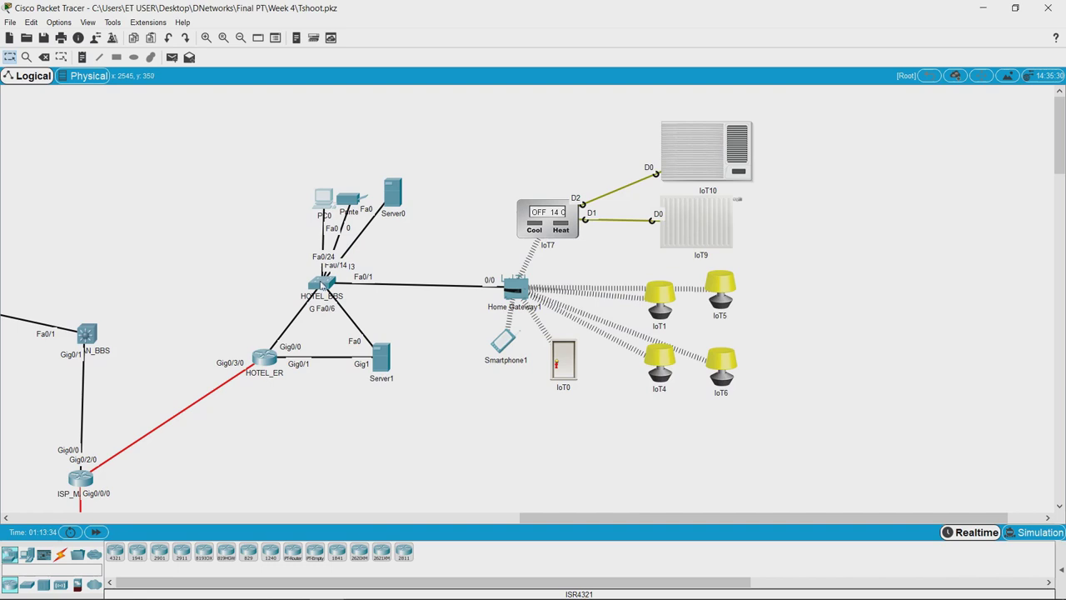
# - Browse Server0's Config and Physical tabs, then scroll its Desktop apps to IoT Monitor
pyautogui.moveTo(514, 291)
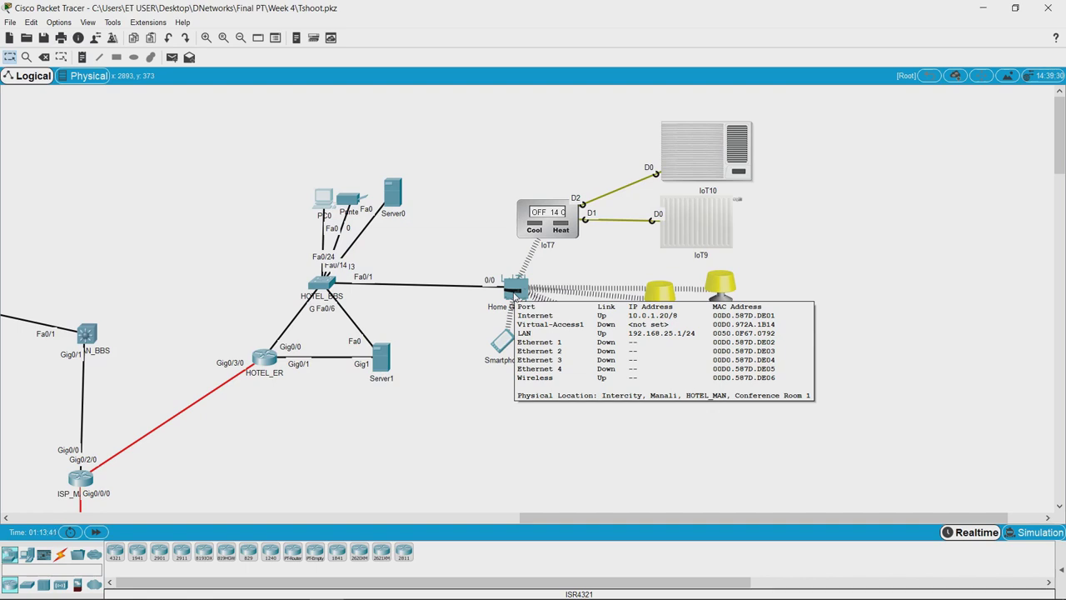
pyautogui.click(397, 202)
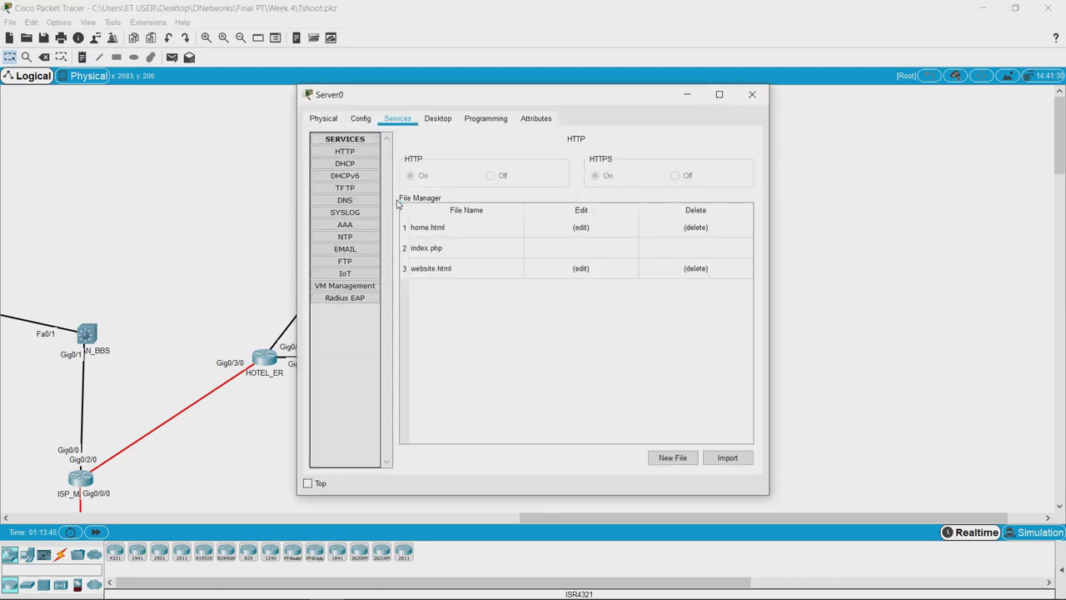
pyautogui.click(360, 122)
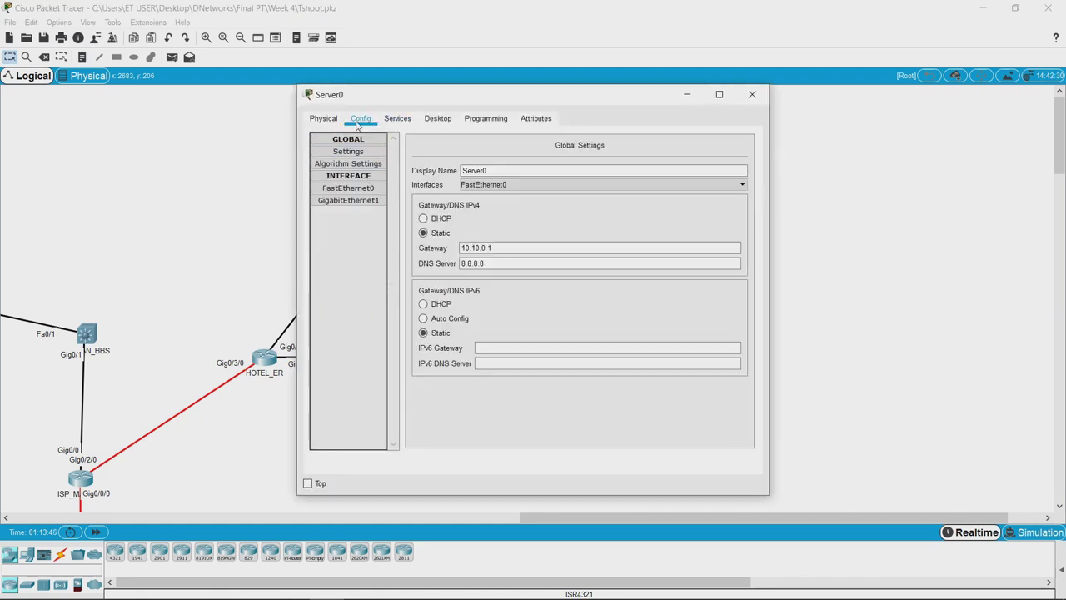
pyautogui.click(334, 122)
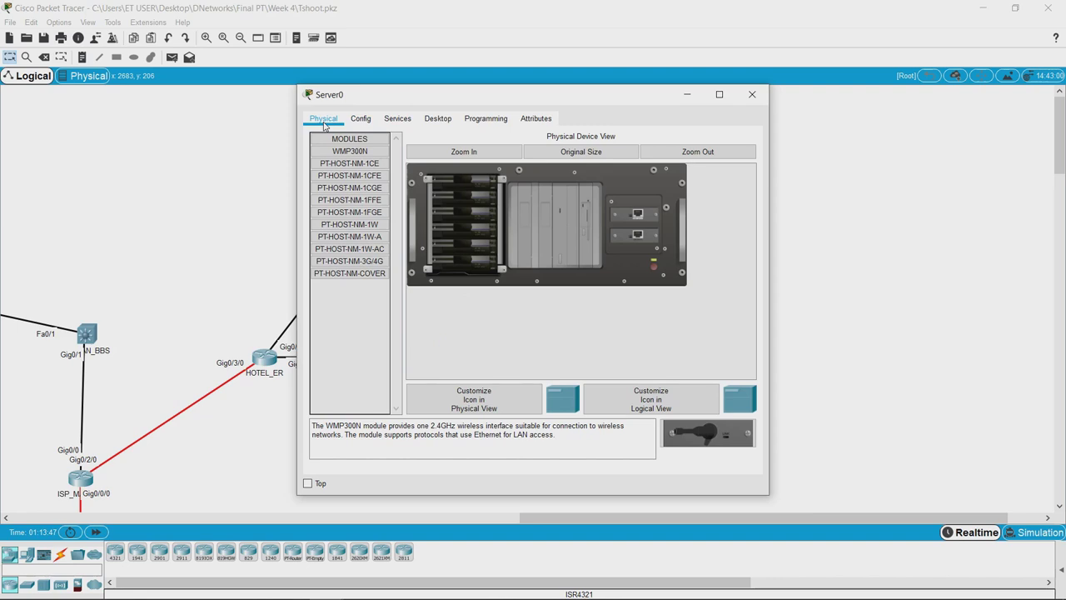
pyautogui.click(438, 121)
pyautogui.scroll(-3, 393, 400)
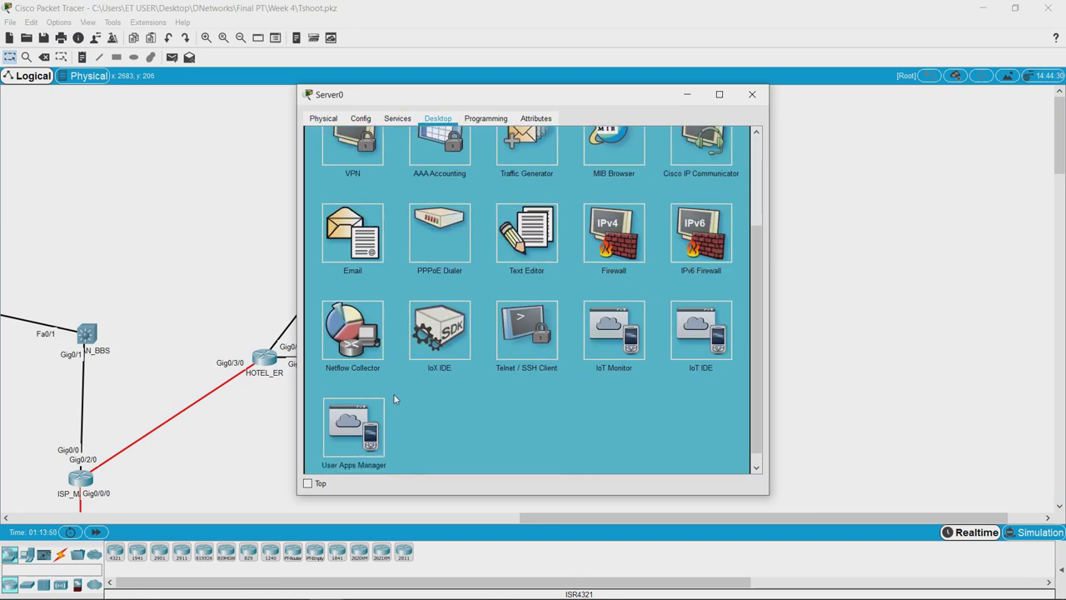
pyautogui.click(347, 418)
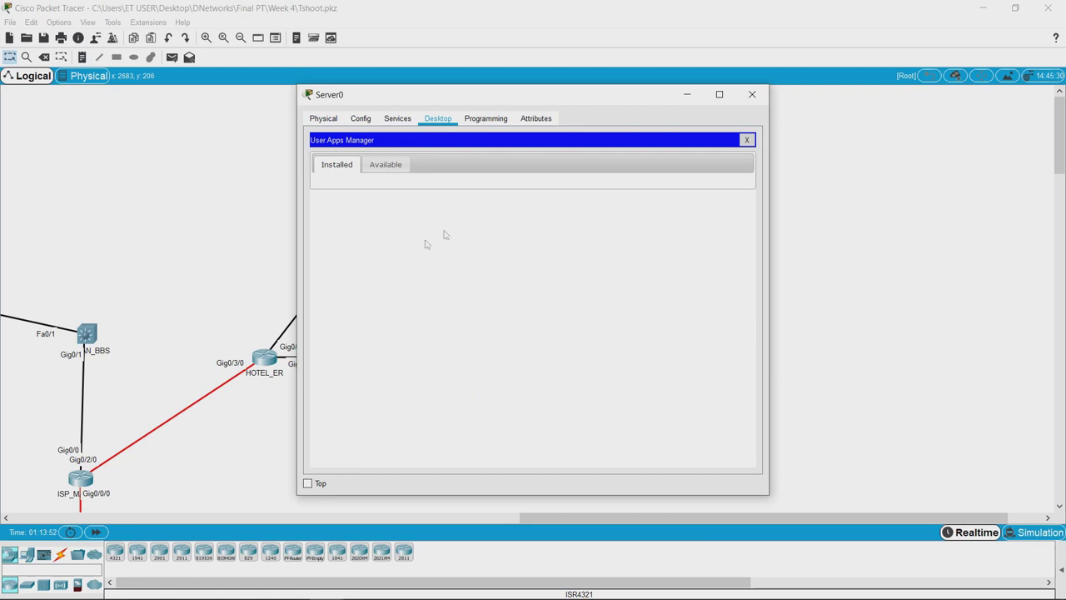
pyautogui.click(747, 140)
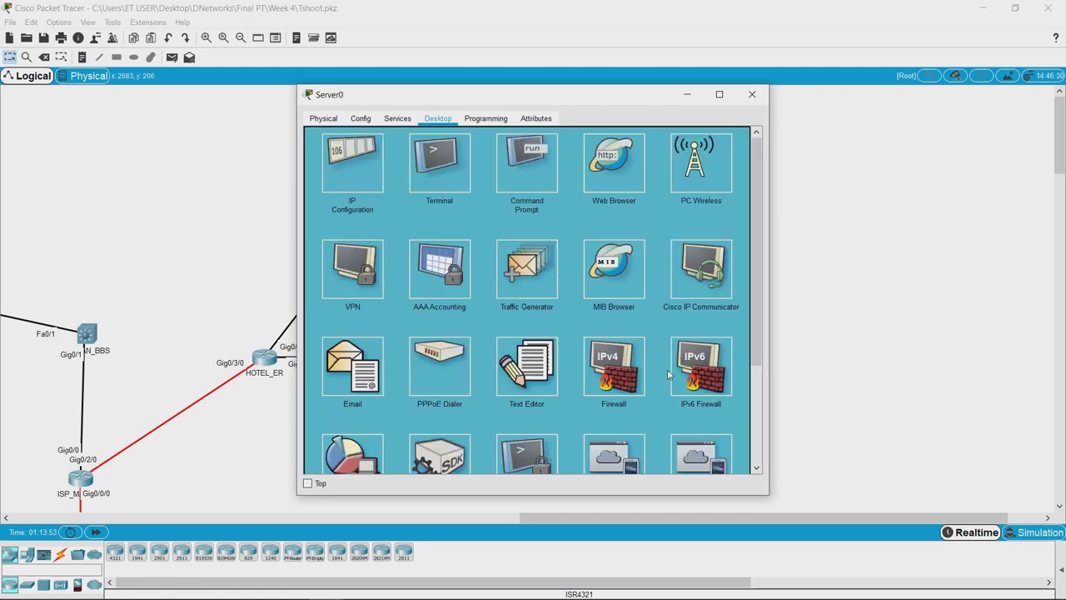
pyautogui.scroll(-3, 669, 375)
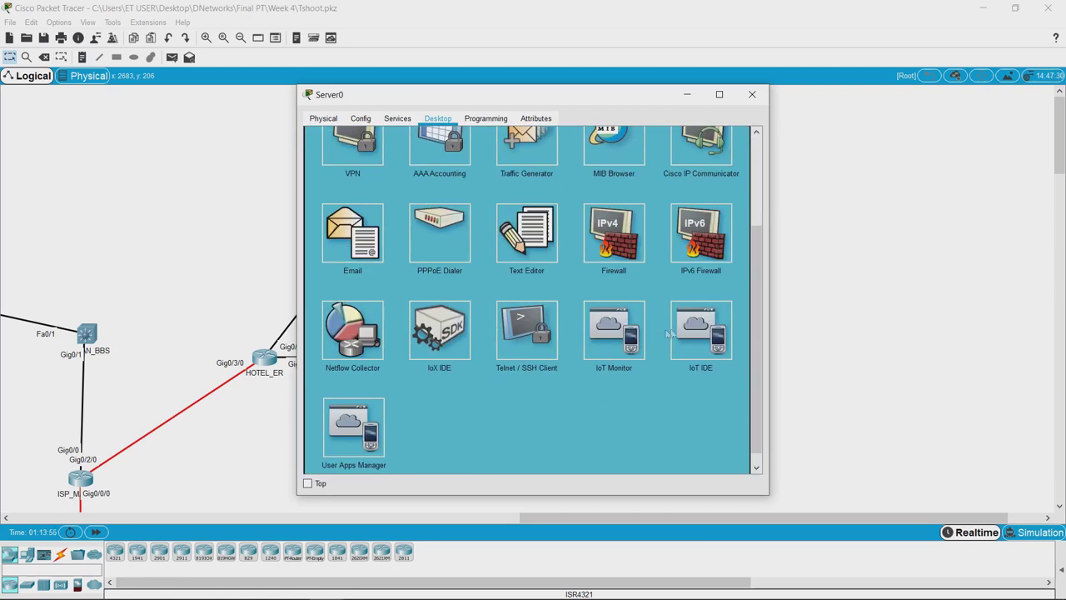
# - Launch IoT Monitor on Server0 and unlock the IoT0 door
pyautogui.click(614, 333)
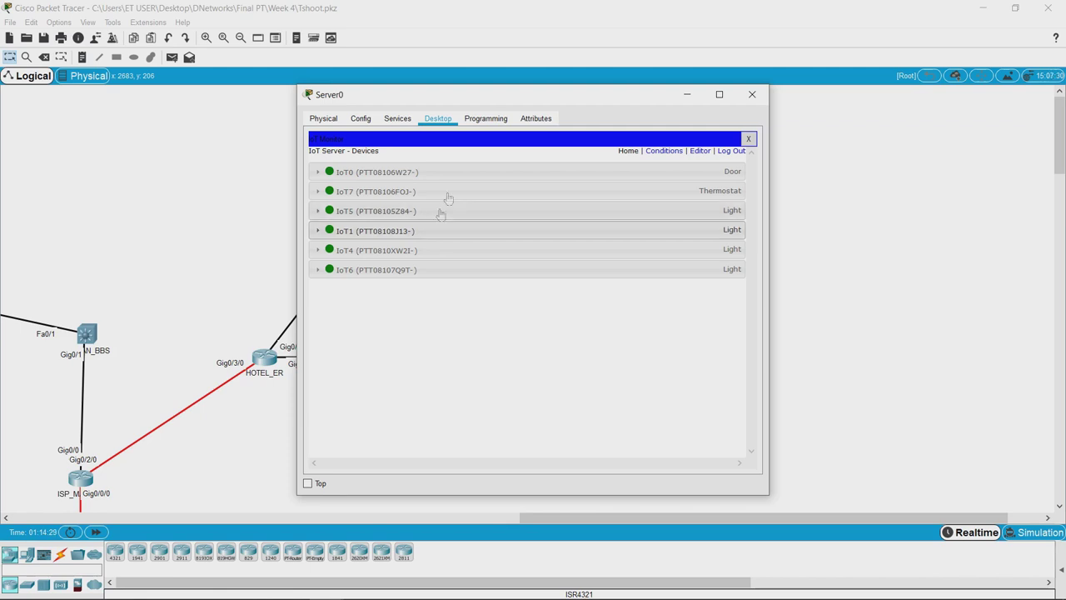
pyautogui.moveTo(475, 99); pyautogui.dragTo(205, 94)
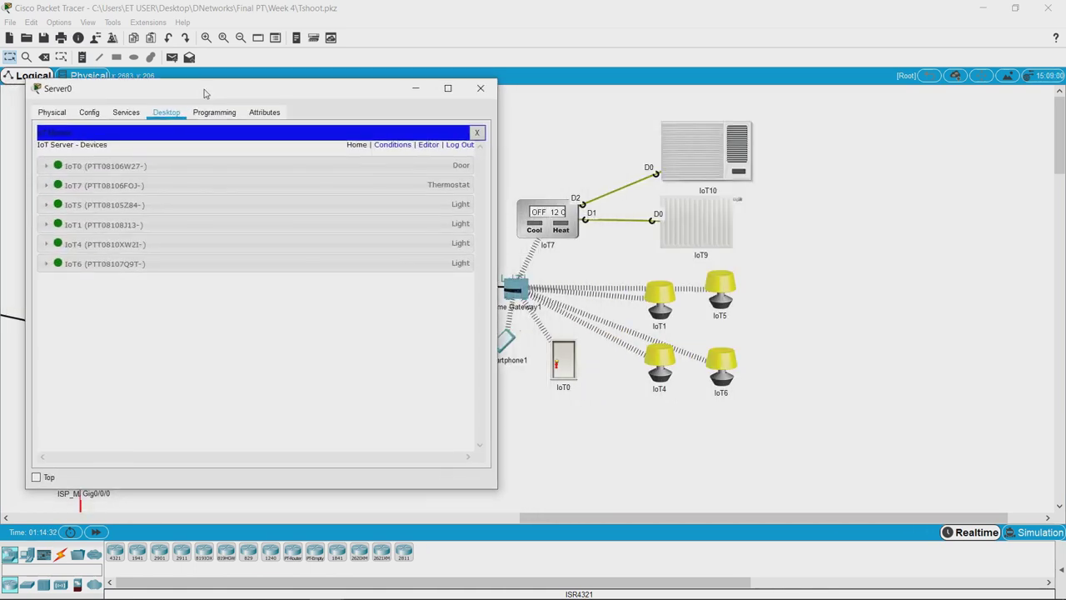
pyautogui.click(220, 167)
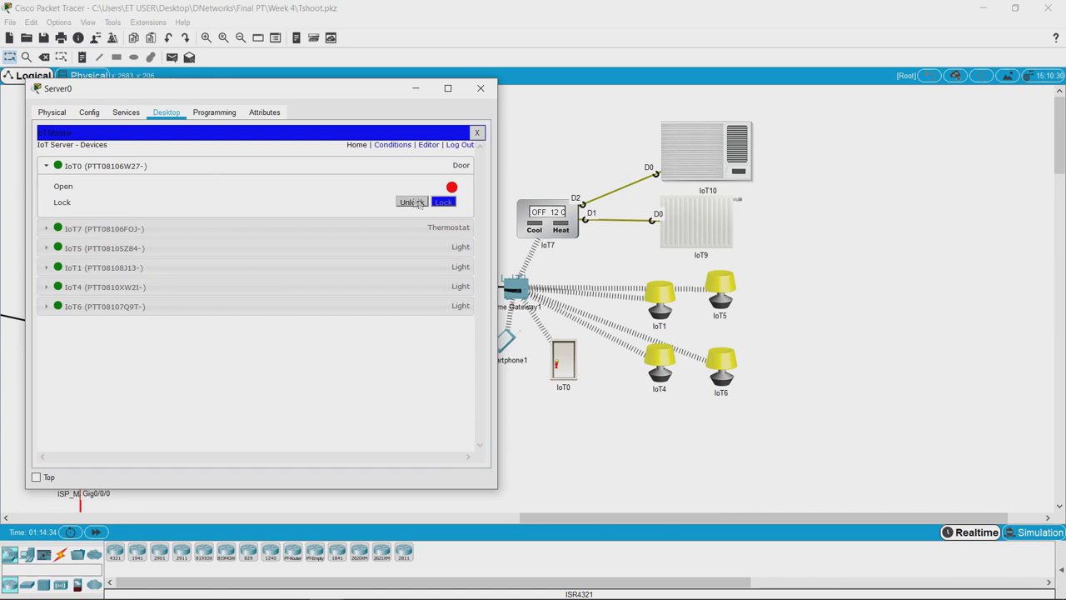
pyautogui.click(412, 202)
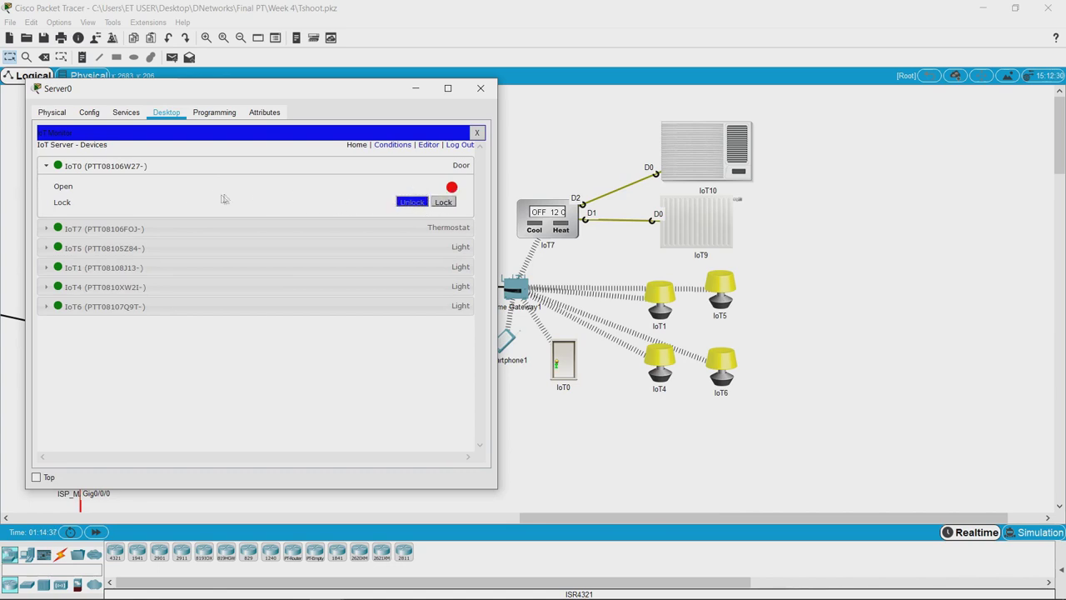
pyautogui.click(563, 358)
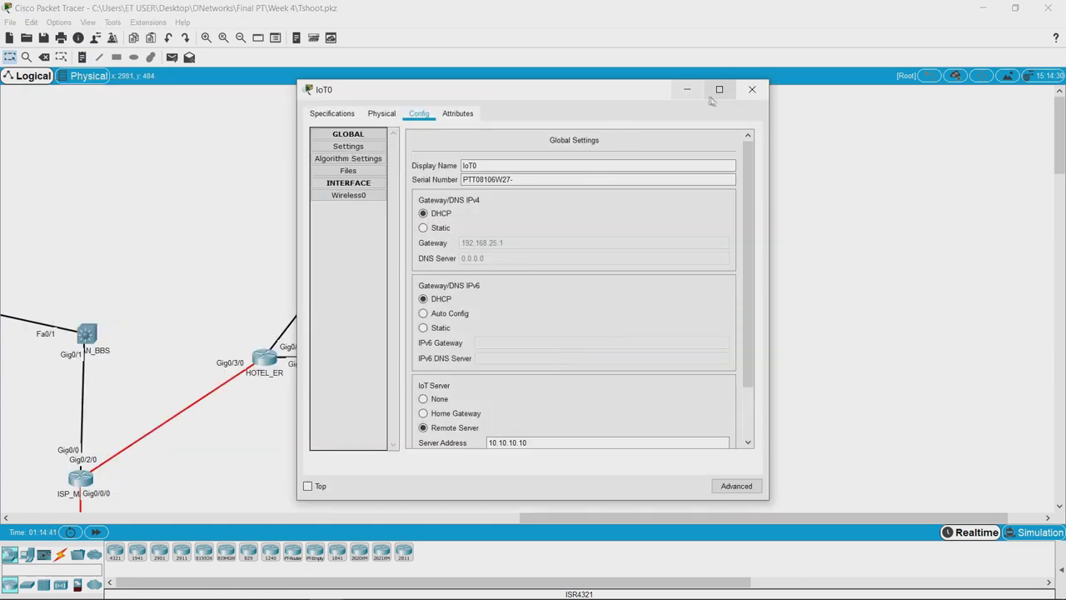
pyautogui.click(753, 89)
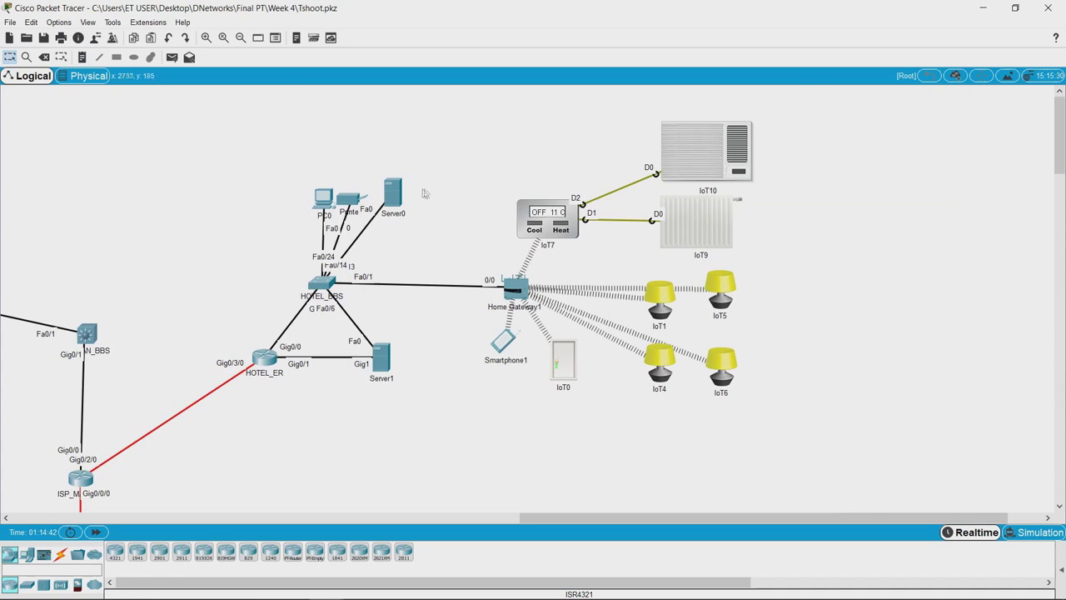
# - Set the IoT7 thermostat to Auto from Server0's IoT device list
pyautogui.click(404, 199)
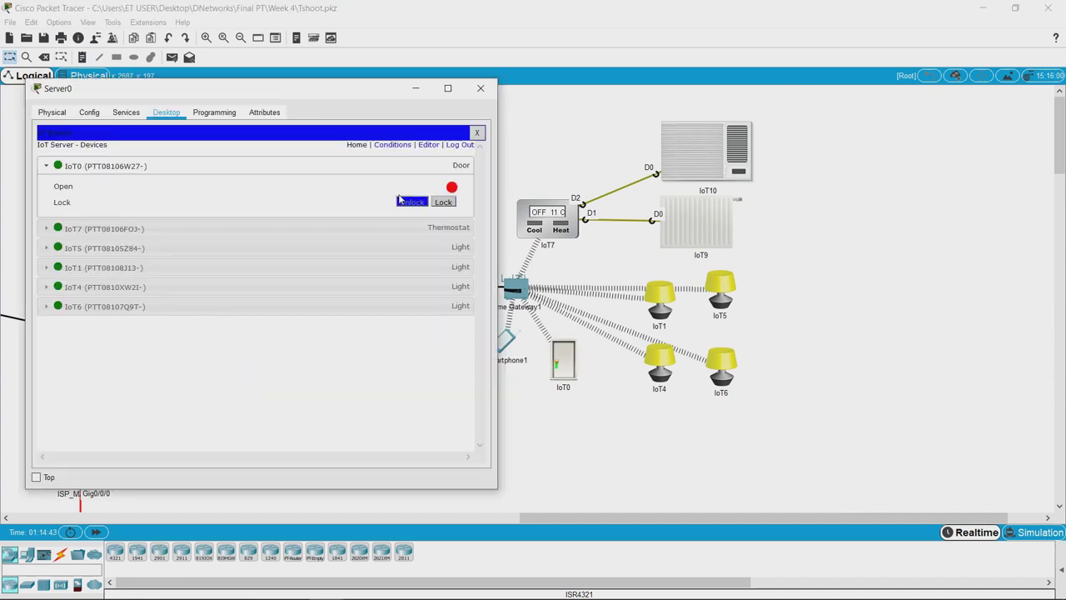
pyautogui.click(569, 368)
pyautogui.moveTo(566, 367)
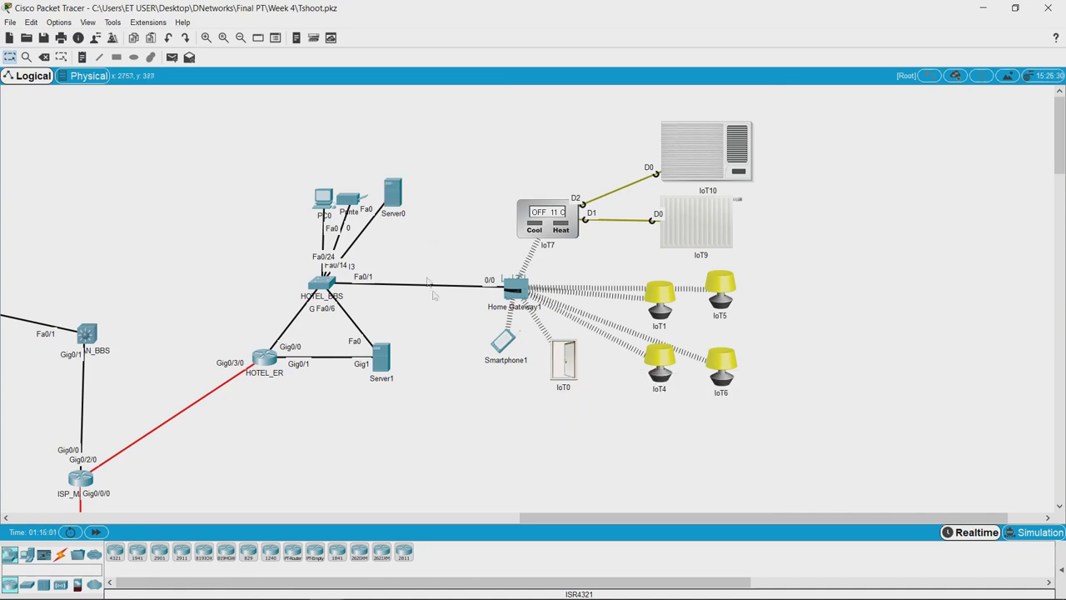
pyautogui.click(397, 195)
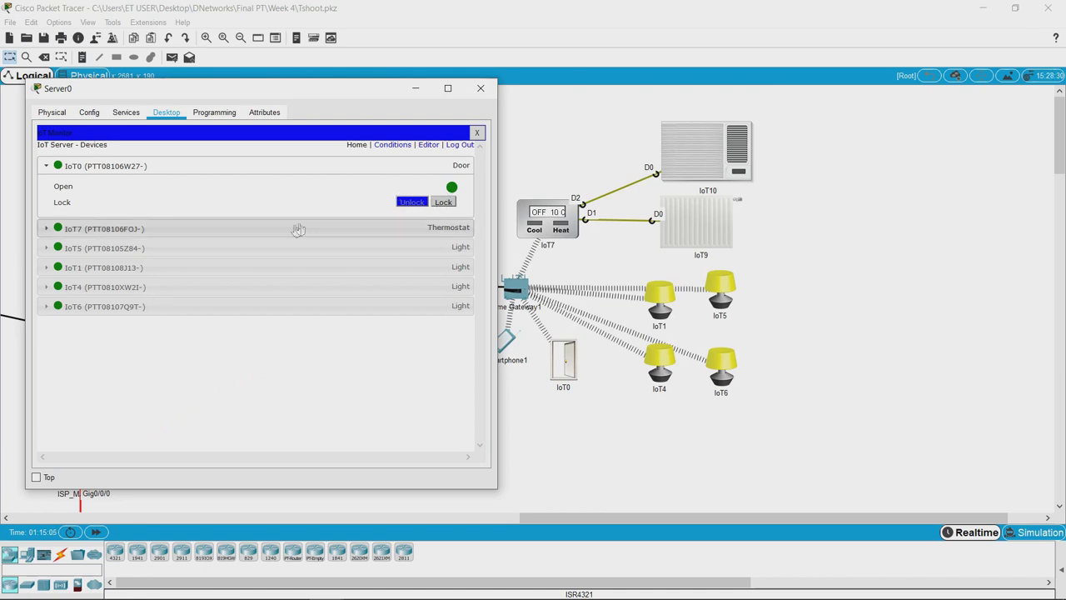
pyautogui.click(256, 245)
pyautogui.click(258, 231)
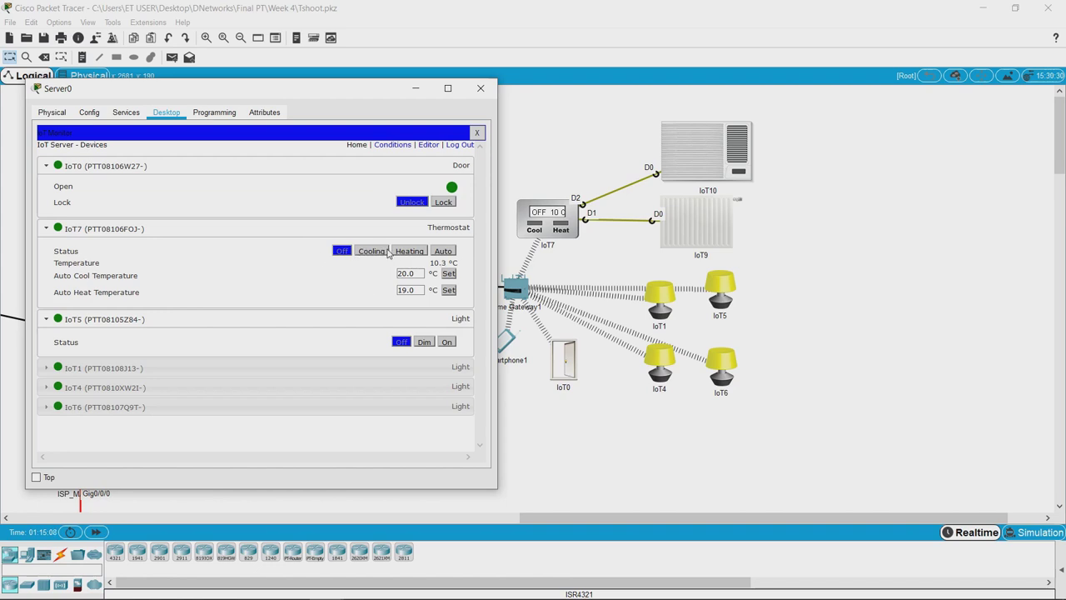
pyautogui.click(442, 251)
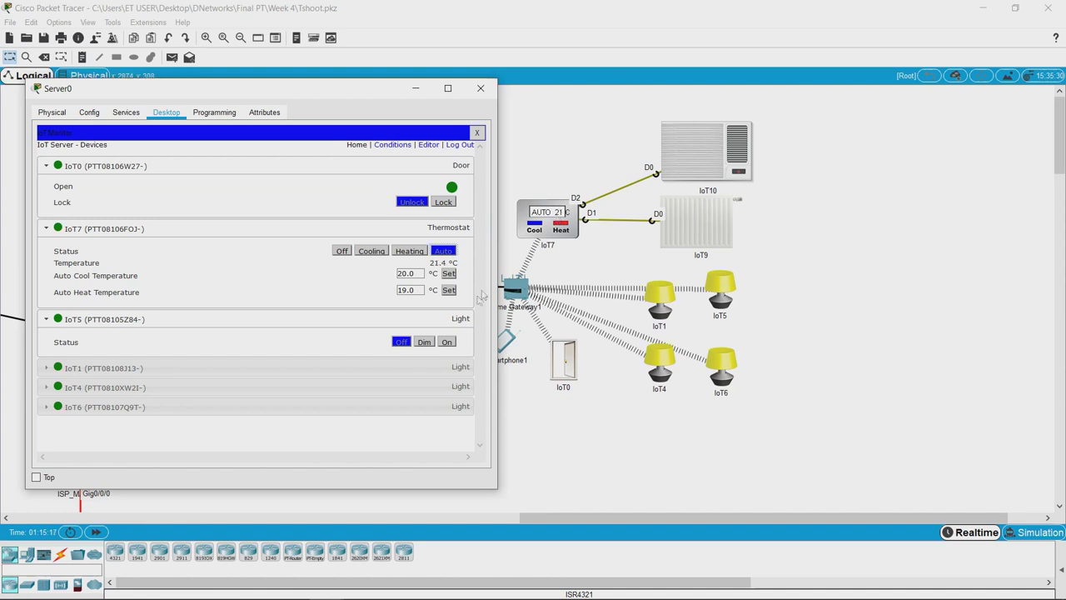
# - Turn the IoT1 and IoT4 lights on, then close Server0's window
pyautogui.click(434, 368)
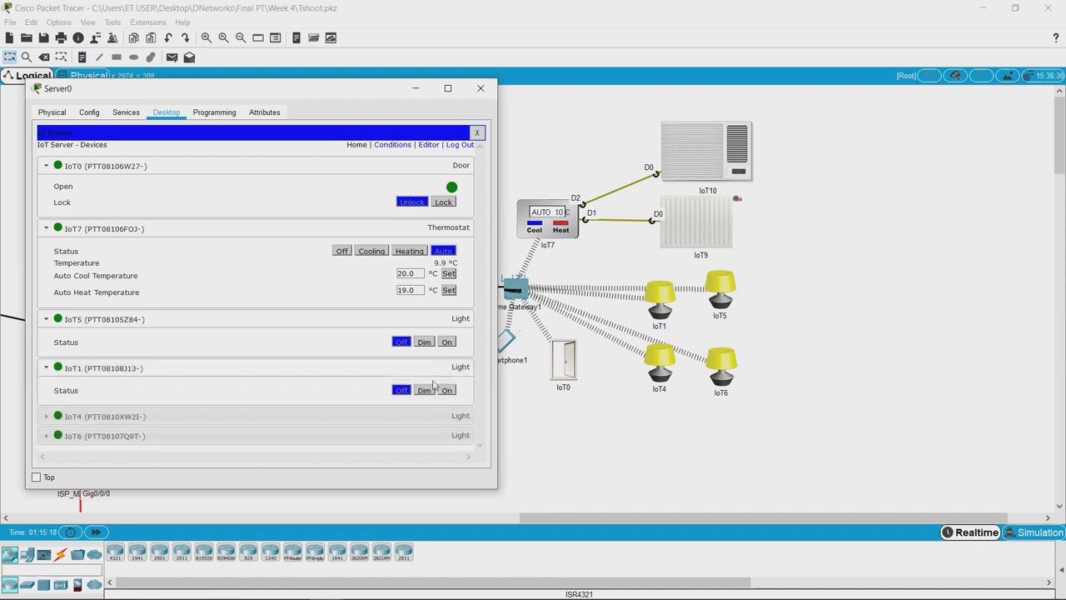
pyautogui.click(447, 391)
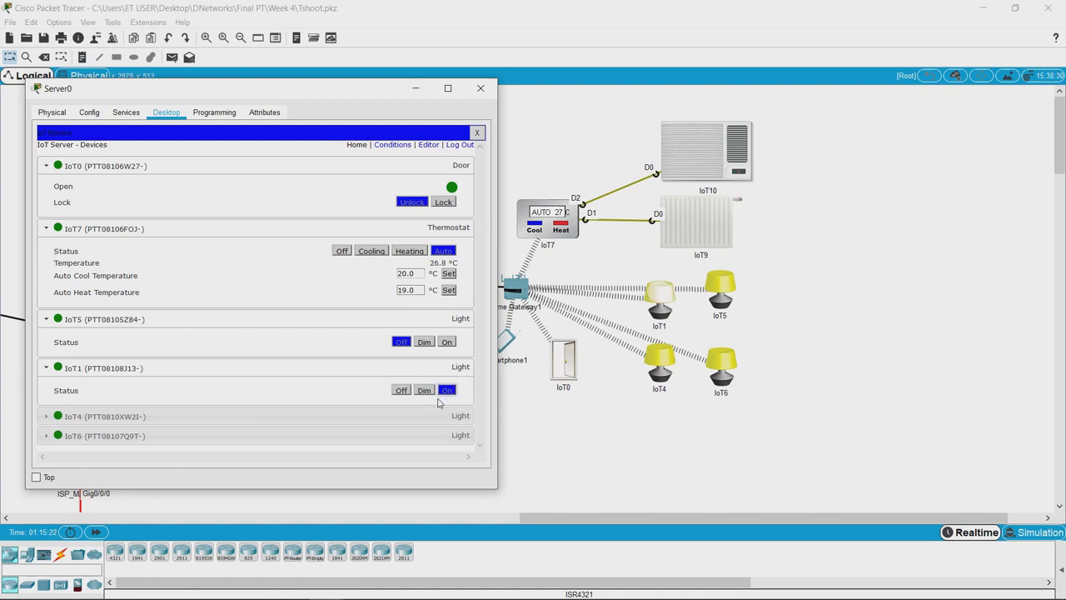
pyautogui.click(439, 416)
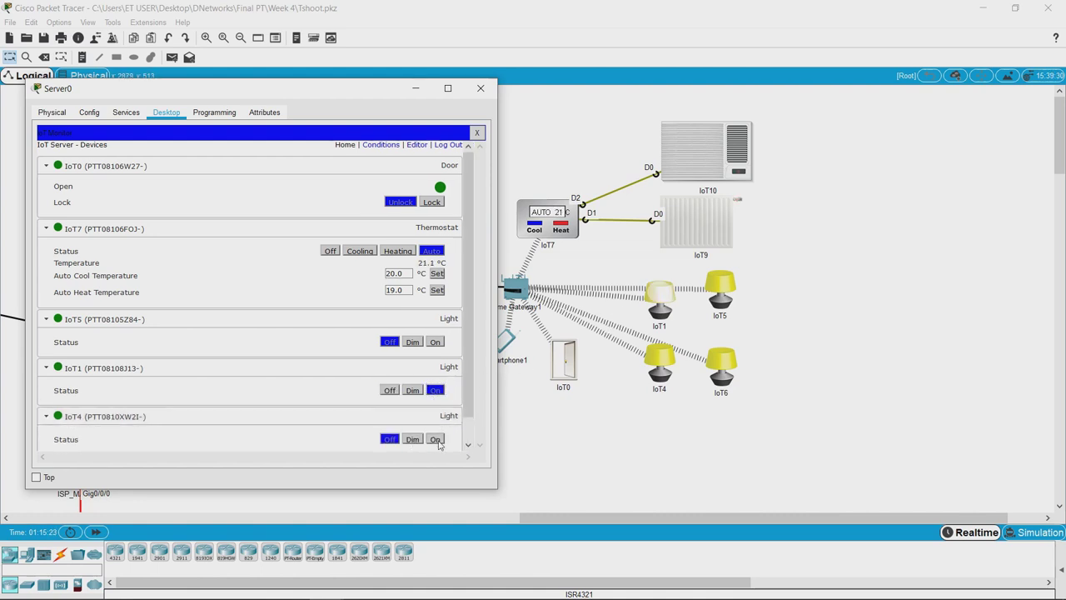
pyautogui.click(435, 439)
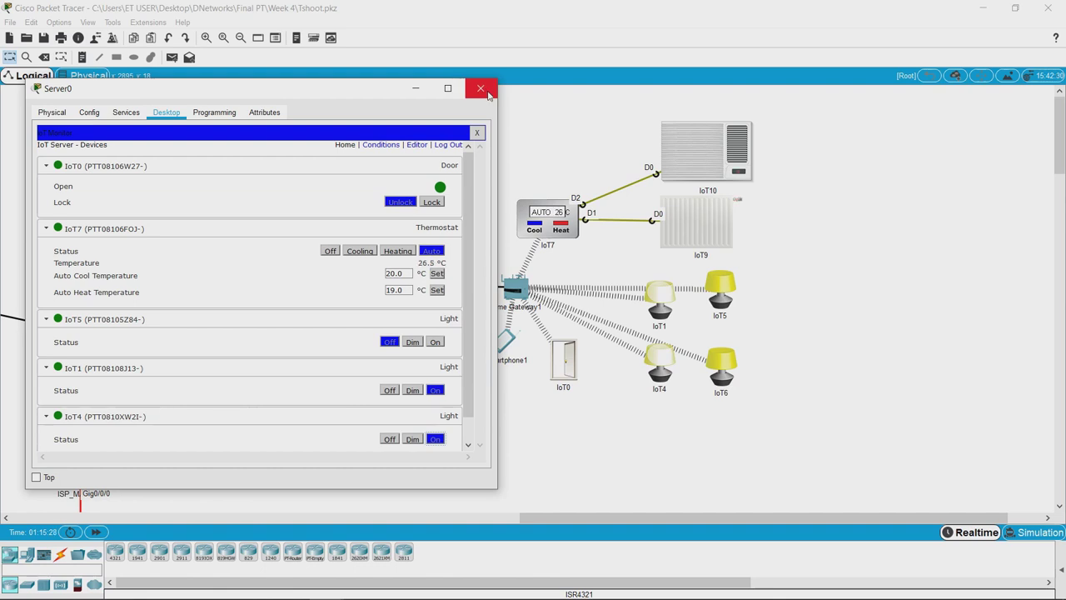
pyautogui.click(488, 94)
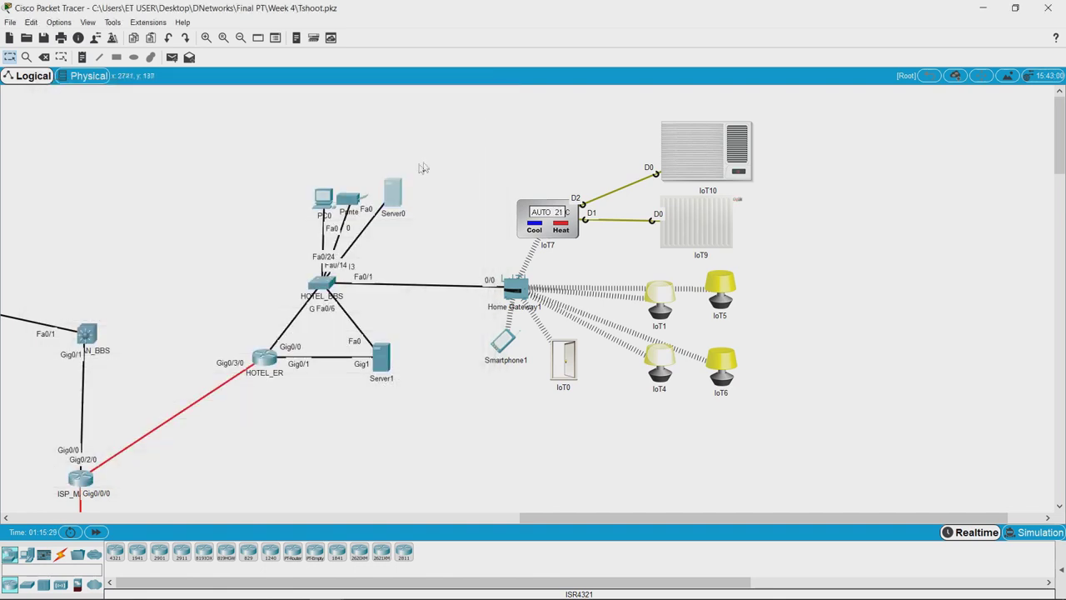
# - Close the IoT0 door on the topology canvas
pyautogui.click(326, 200)
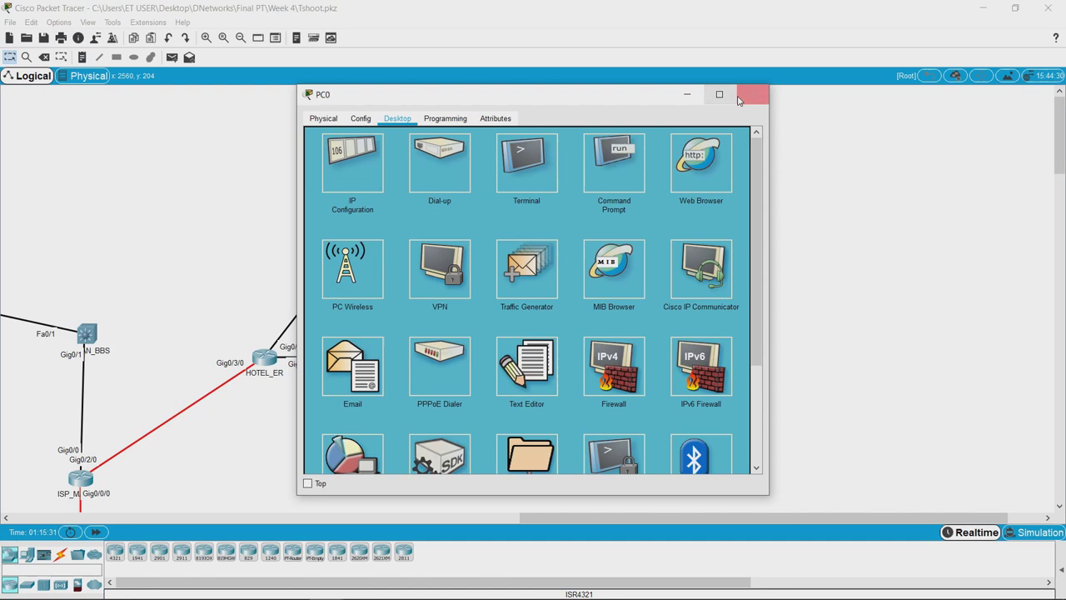
pyautogui.click(750, 95)
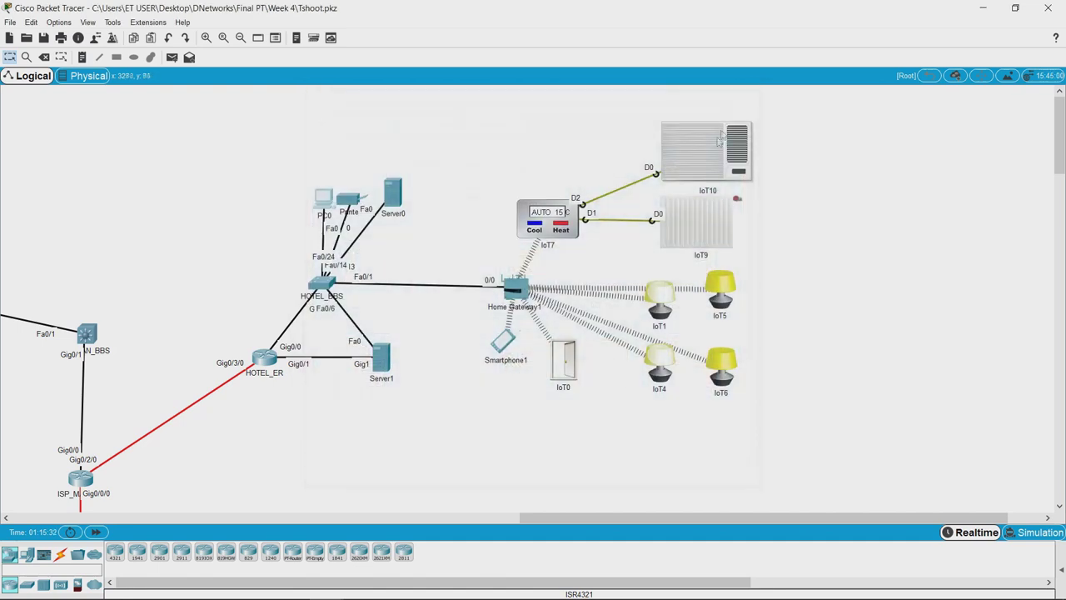
pyautogui.keyDown('alt'); pyautogui.click(566, 358); pyautogui.keyUp('alt')
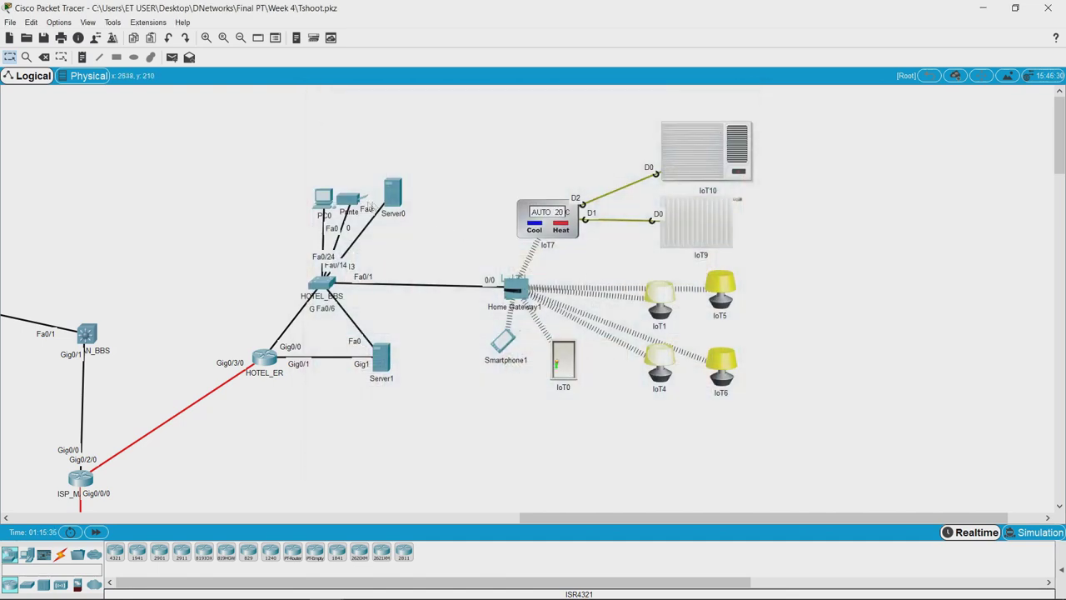
# - Log PC0's IoT Monitor into server 10.10.10.10, listing the six hotel IoT devices
pyautogui.click(329, 204)
pyautogui.scroll(-3, 427, 266)
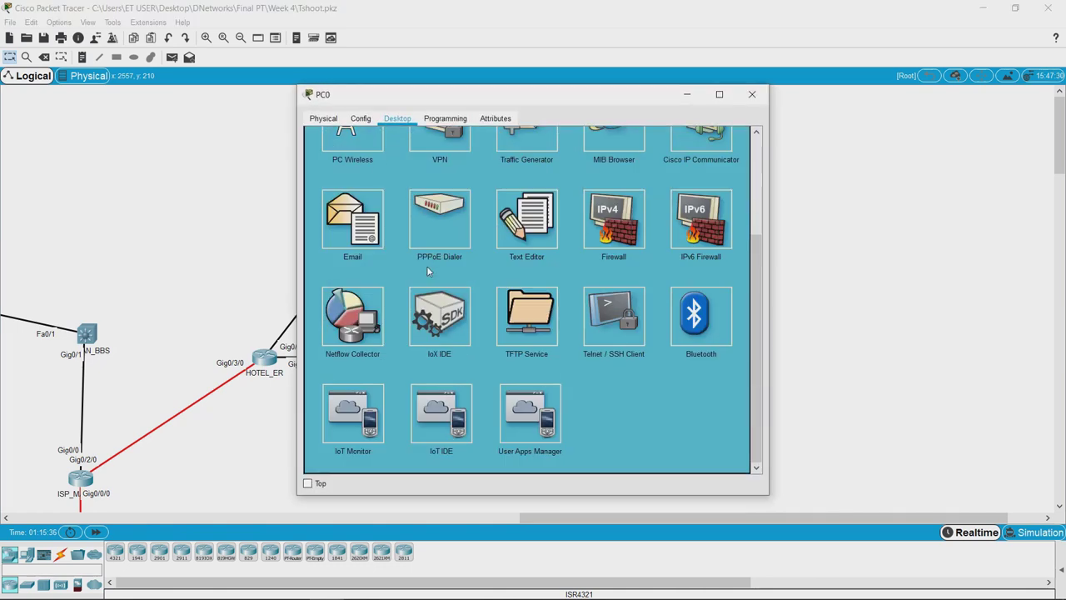
pyautogui.click(353, 418)
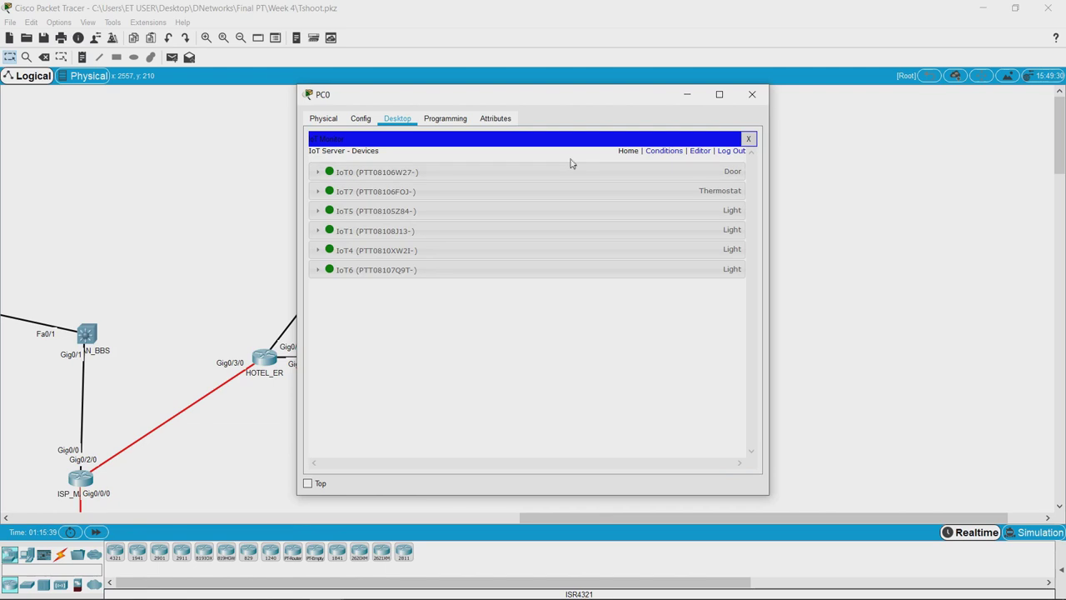
pyautogui.click(732, 151)
pyautogui.moveTo(558, 152); pyautogui.dragTo(464, 151)
pyautogui.write('10.10.10.10')
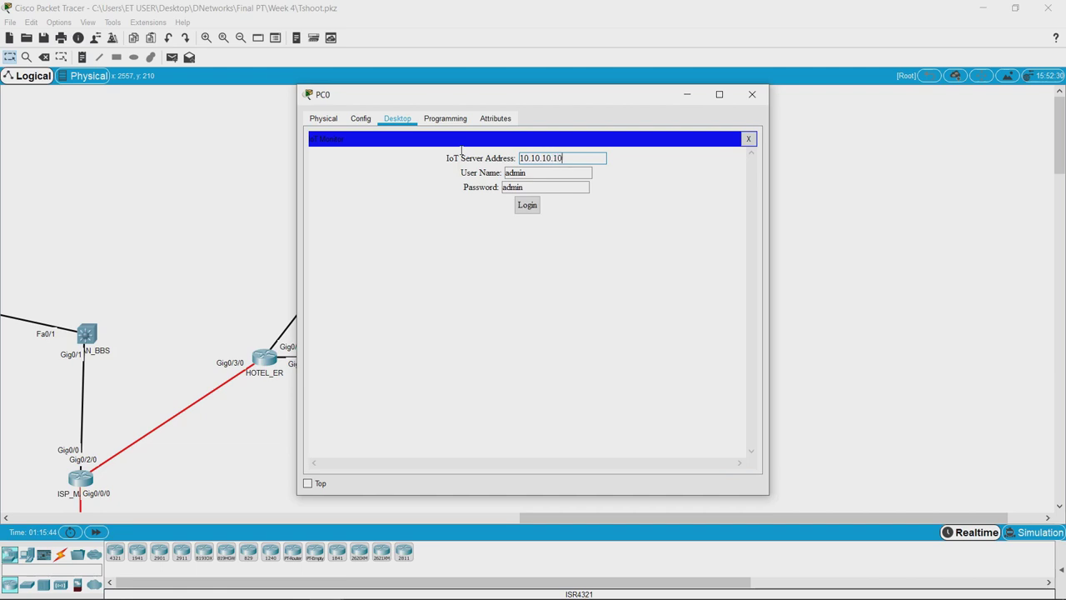
pyautogui.click(528, 205)
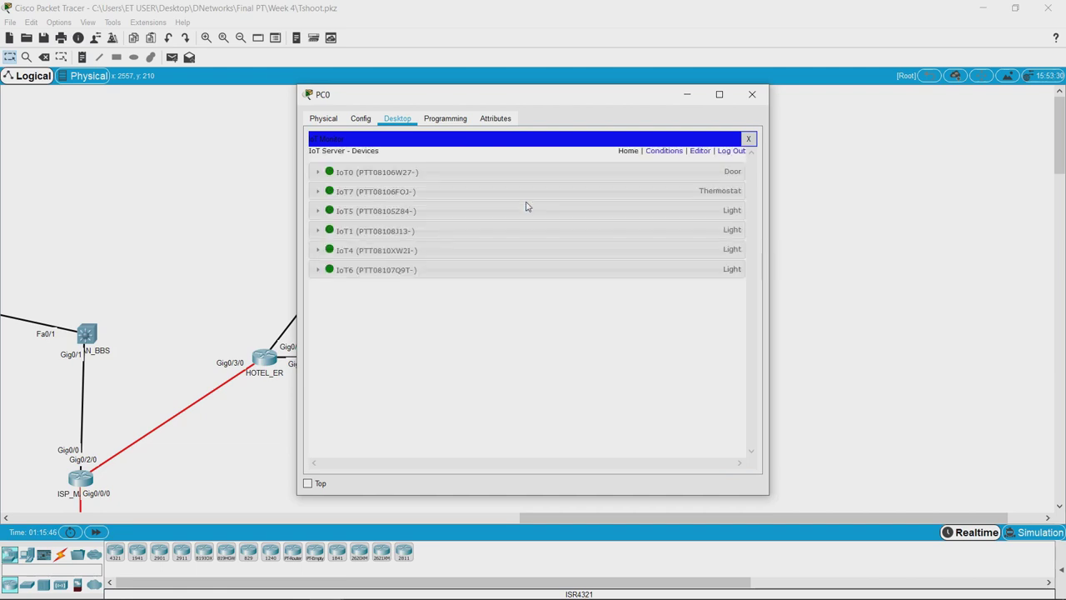
pyautogui.moveTo(447, 94); pyautogui.dragTo(153, 77)
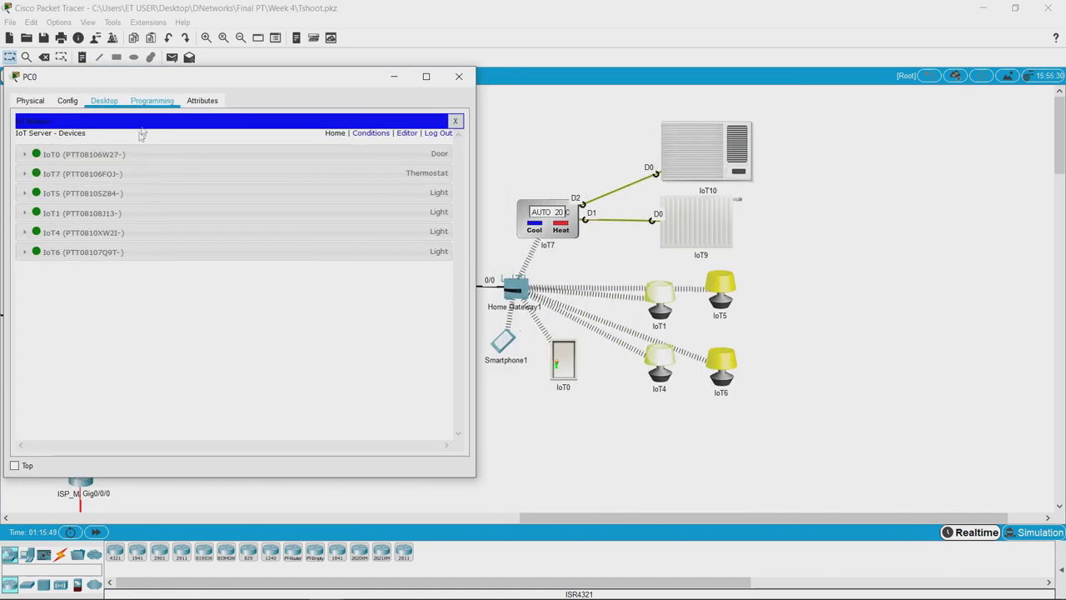
# - Lock the IoT0 door and switch the IoT7 thermostat Off, then back to Auto
pyautogui.click(91, 158)
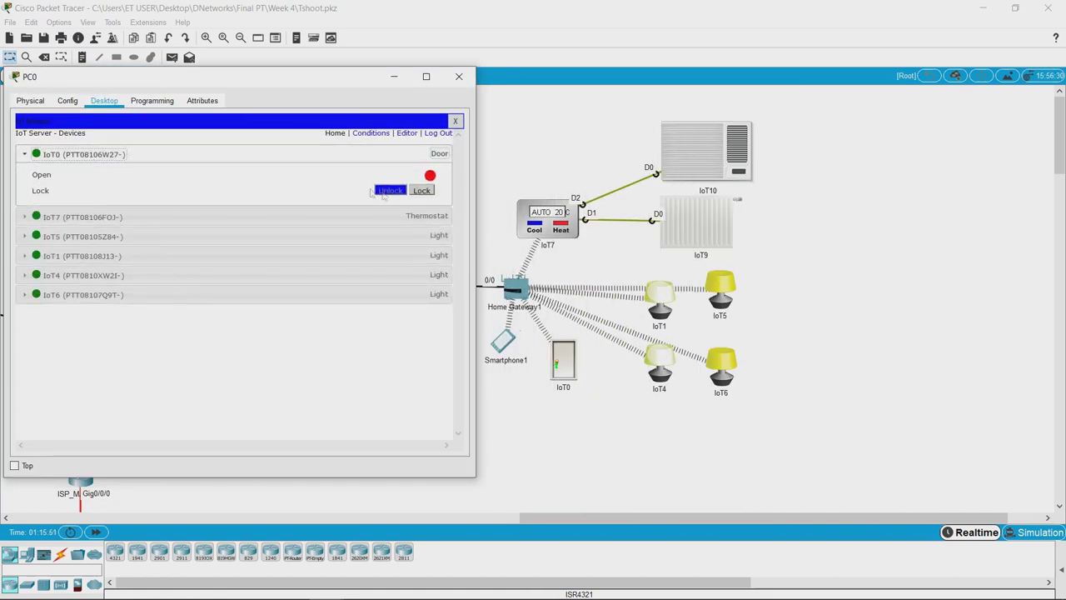
pyautogui.click(421, 190)
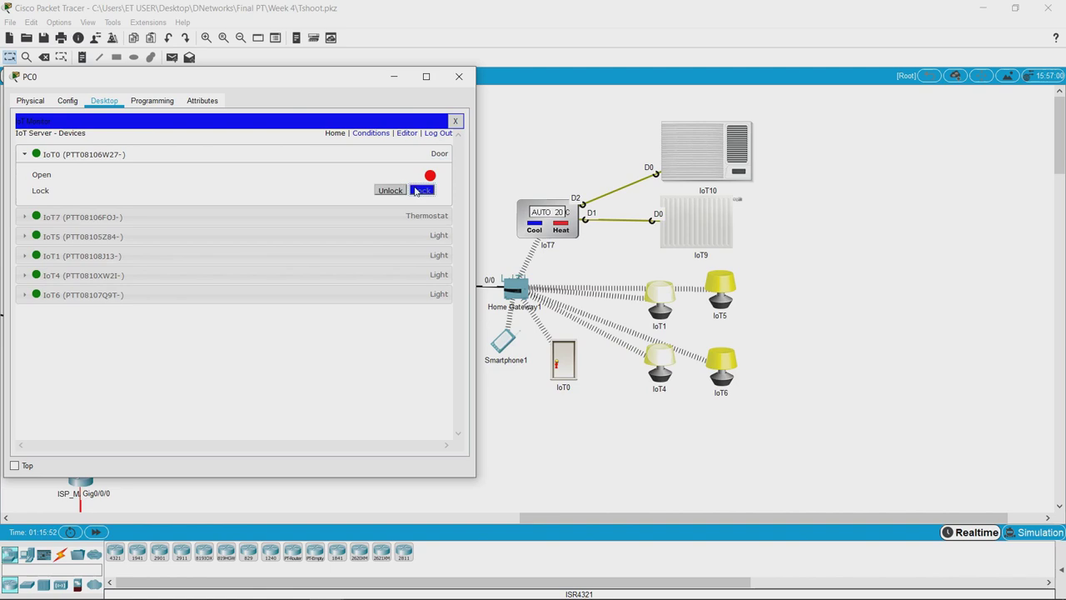
pyautogui.click(301, 220)
pyautogui.click(321, 239)
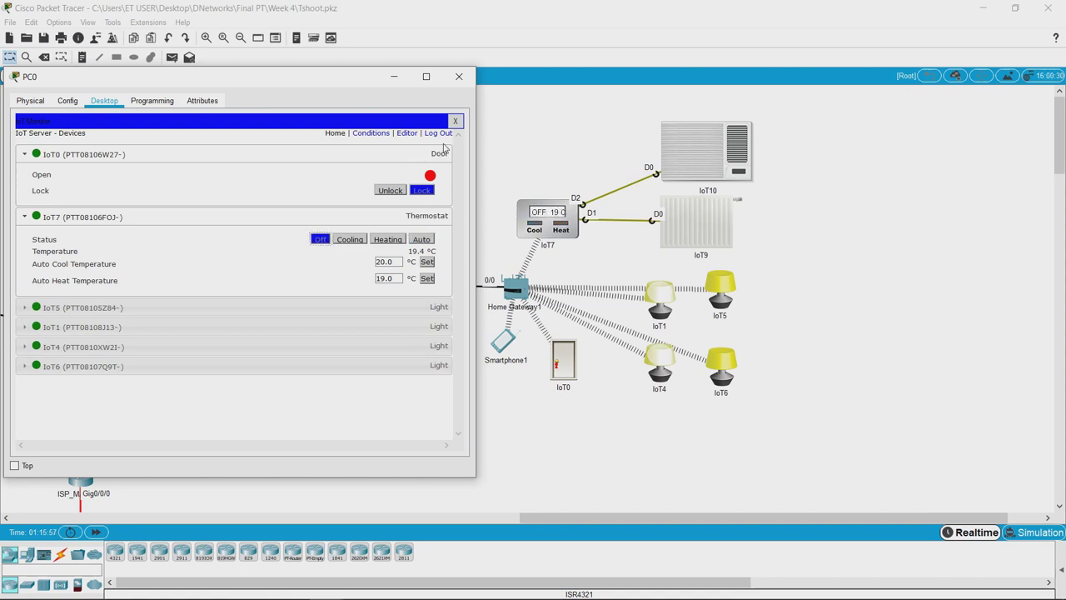
pyautogui.click(421, 239)
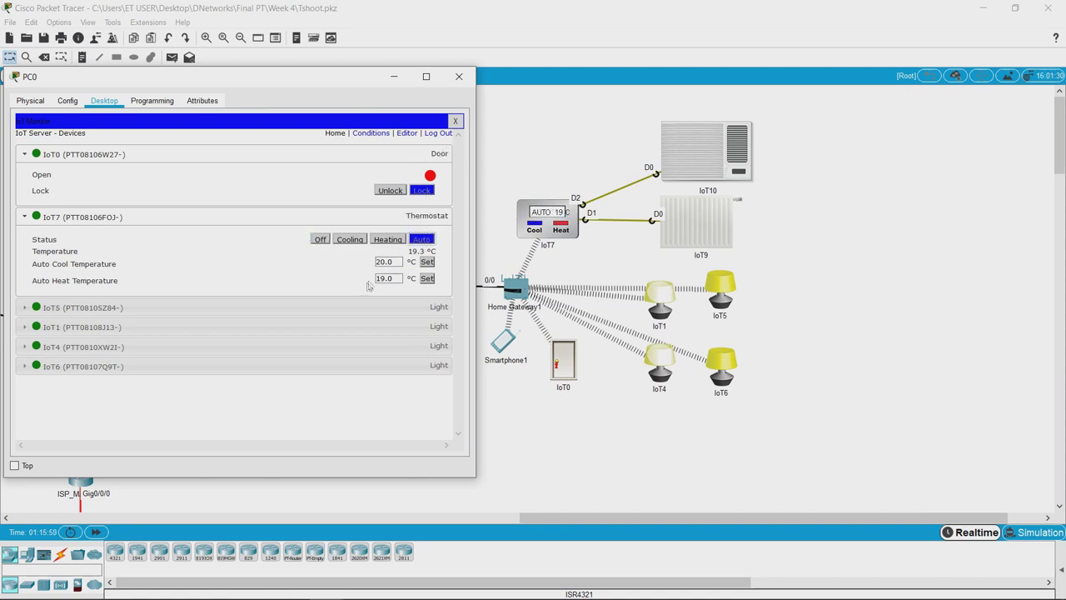
# - Turn the IoT1 light off and set IoT4 to Dim, then close the IoT Monitor
pyautogui.click(342, 315)
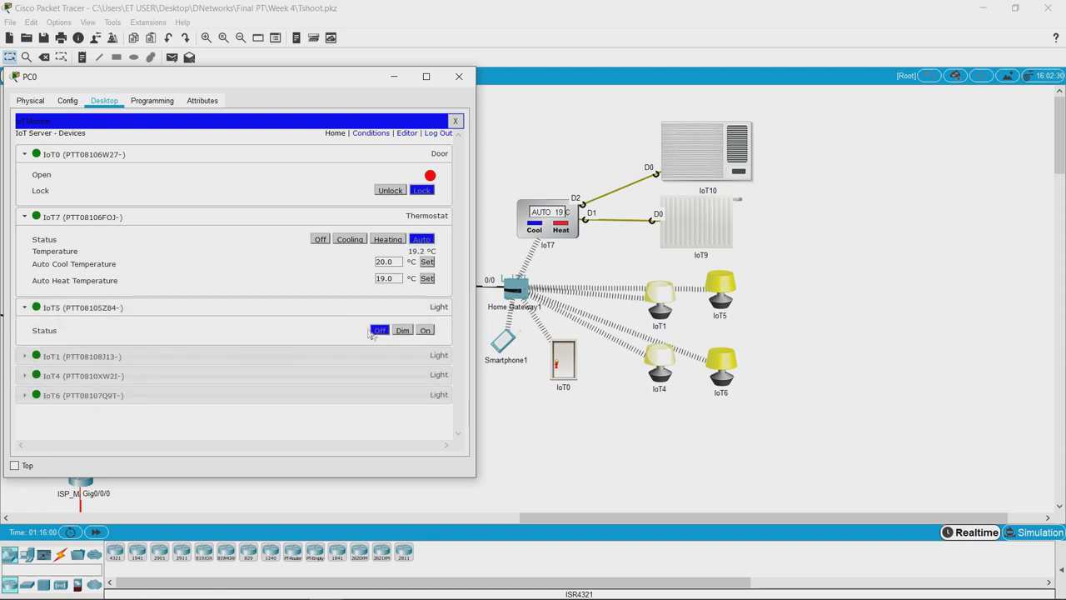
pyautogui.click(381, 358)
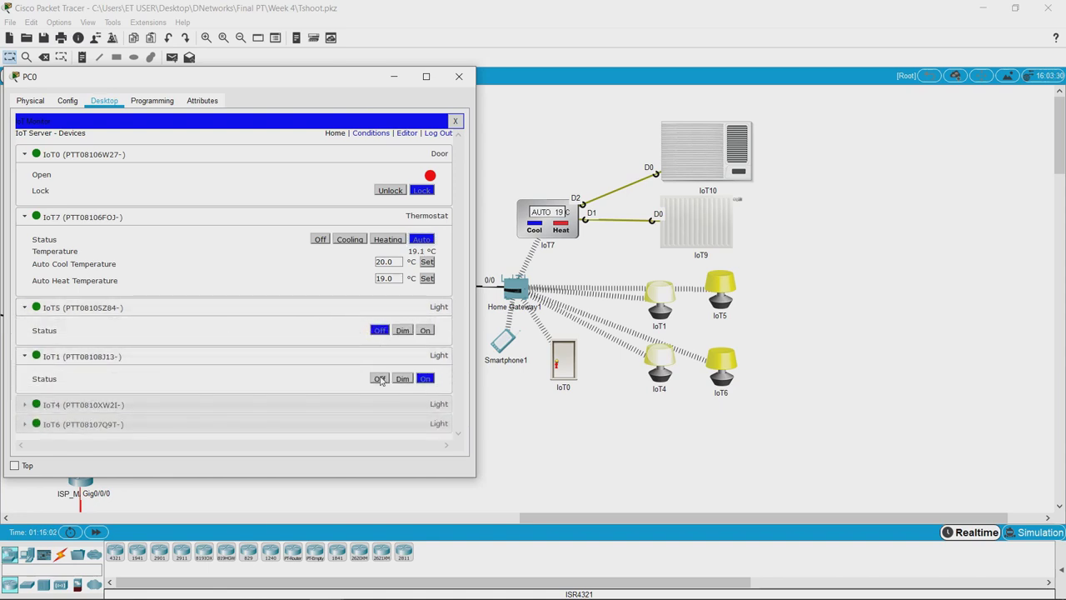
pyautogui.click(380, 376)
pyautogui.click(398, 409)
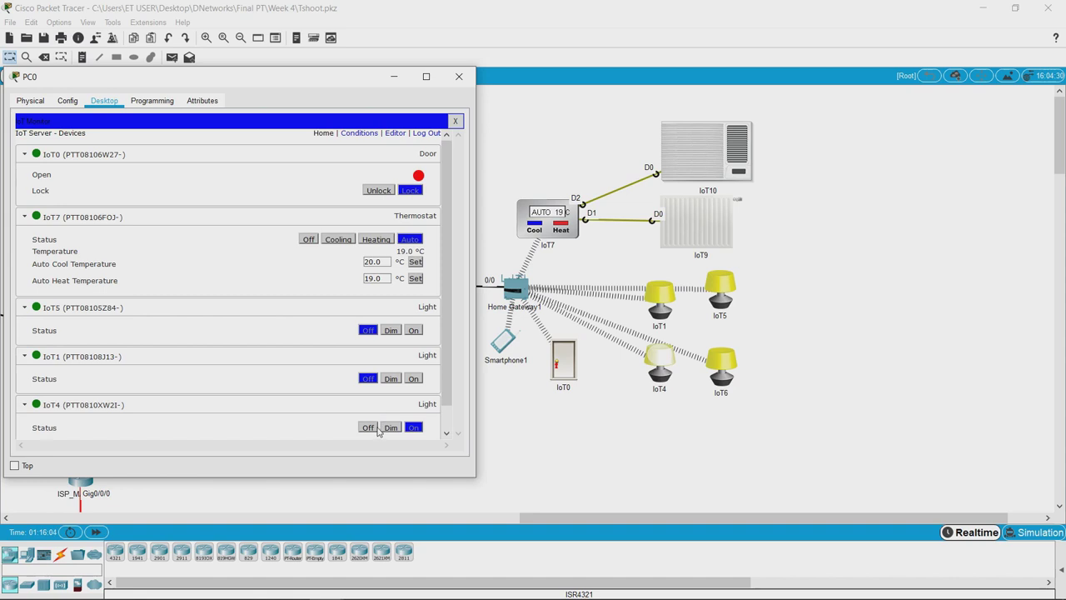
pyautogui.click(368, 427)
pyautogui.scroll(-1, 331, 307)
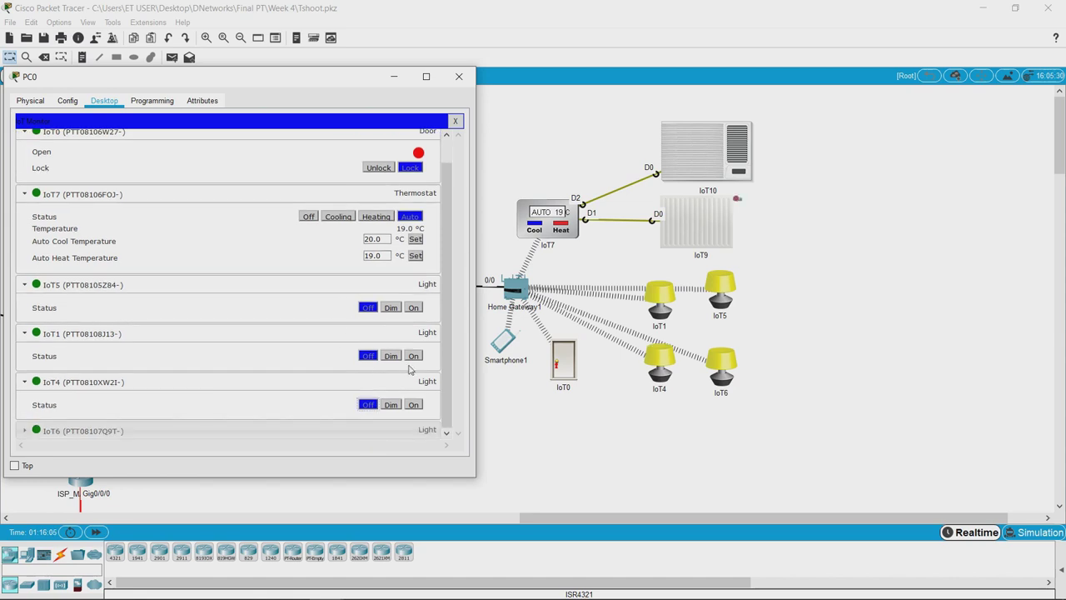
pyautogui.click(396, 410)
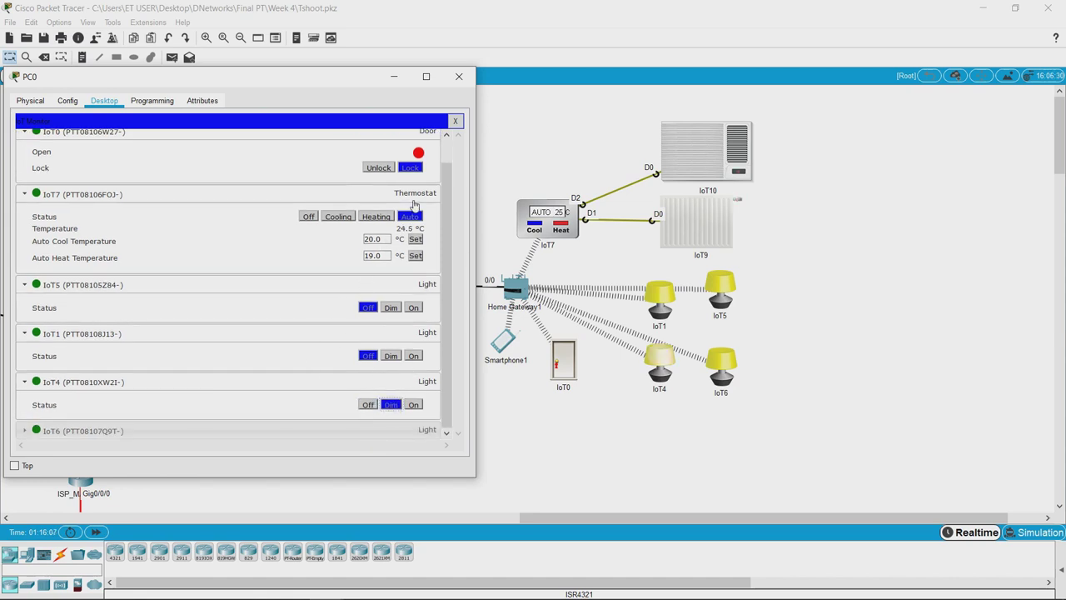
pyautogui.scroll(1, 451, 281)
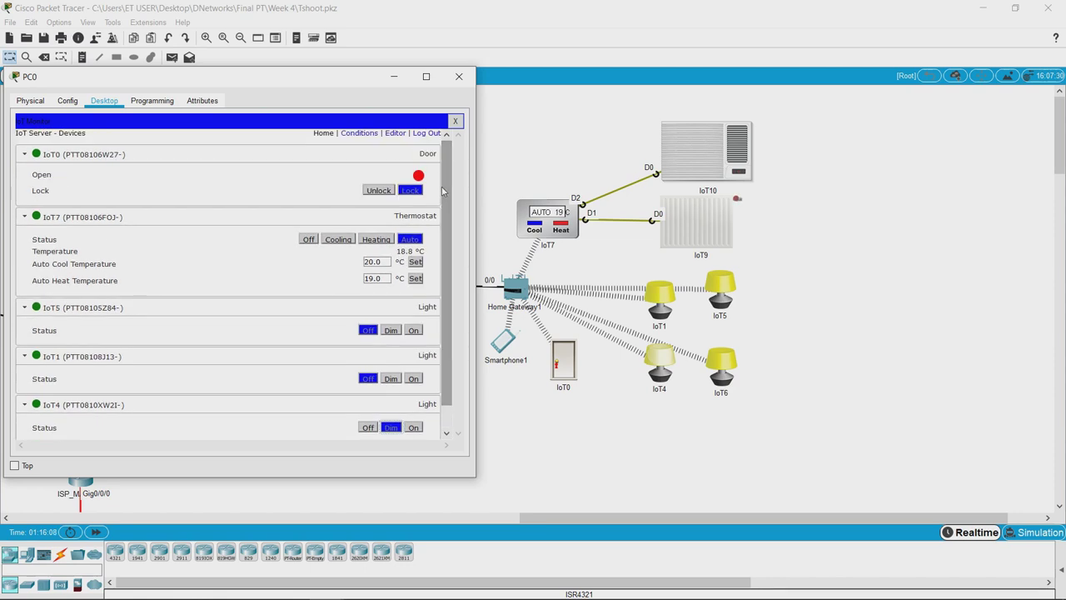
pyautogui.click(456, 121)
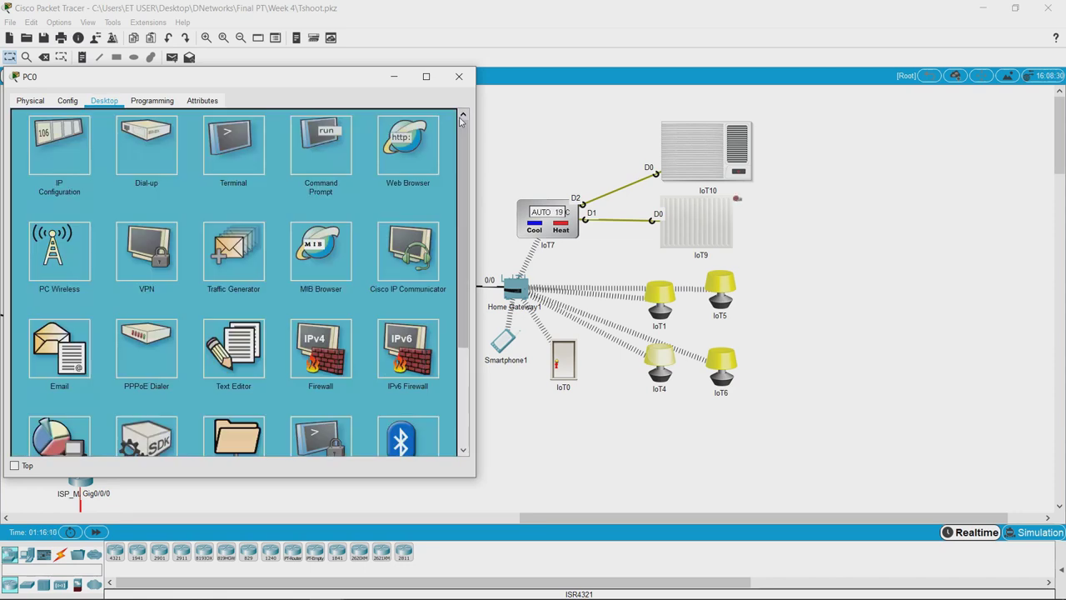
# - Close PC0's window, check the HOTEL_BBS switch's Physical panel, then close the switch window
pyautogui.click(459, 76)
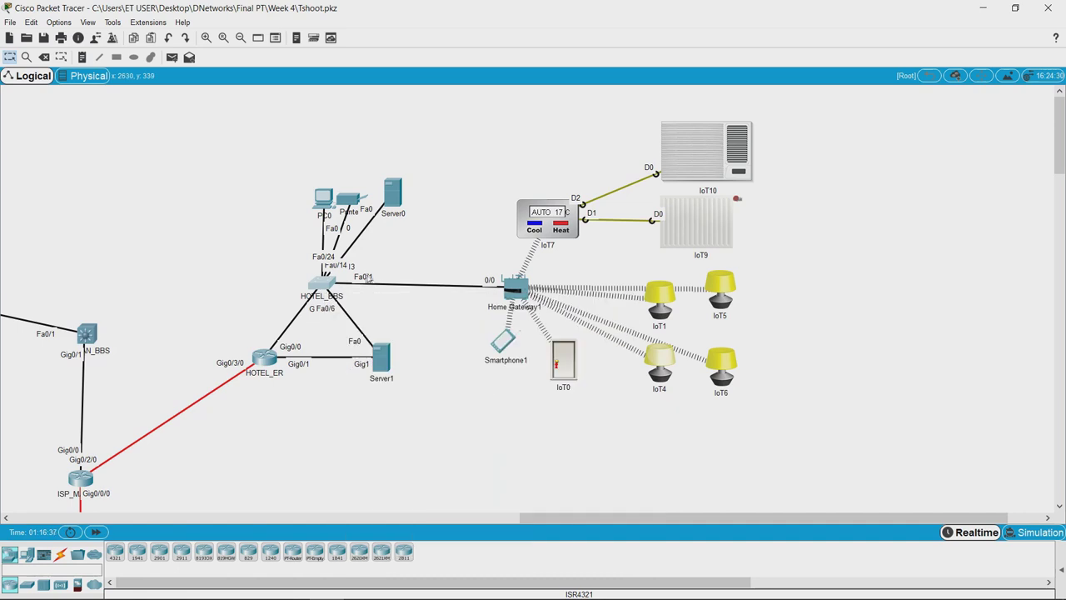
pyautogui.click(326, 286)
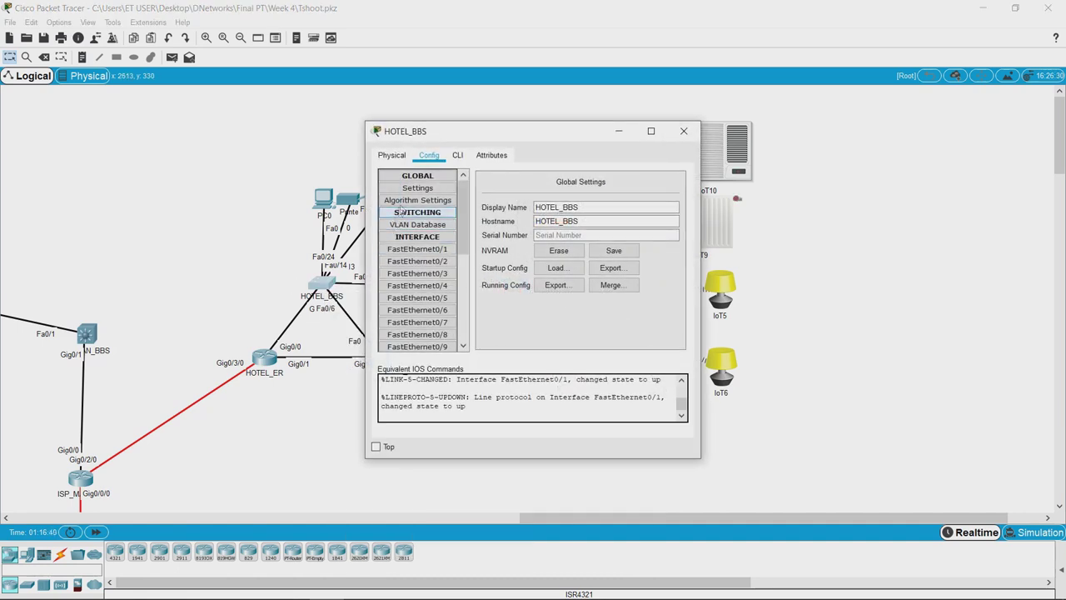
pyautogui.click(392, 155)
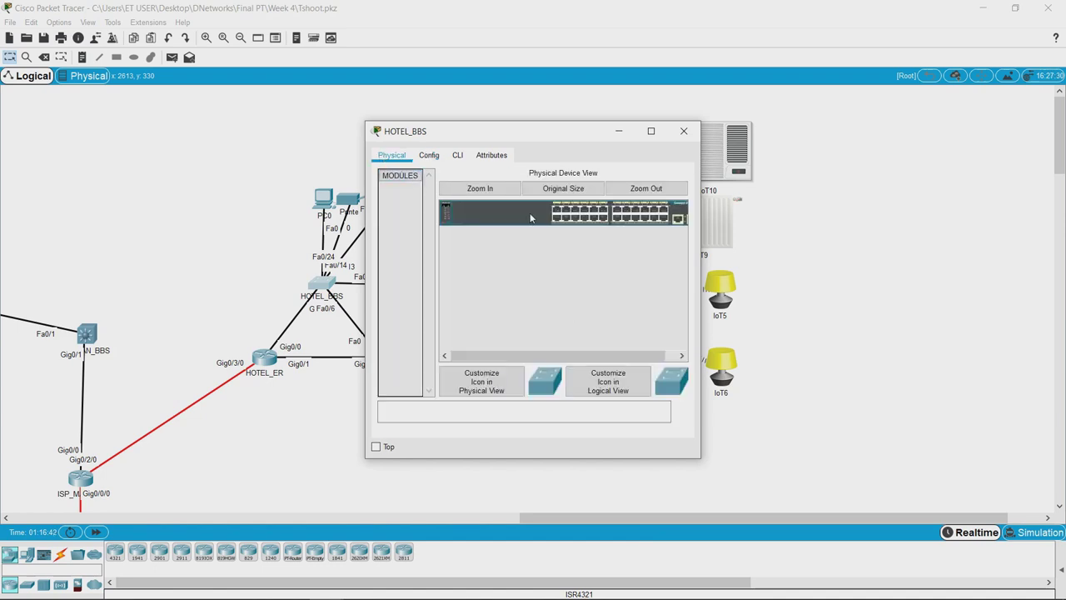
pyautogui.click(683, 131)
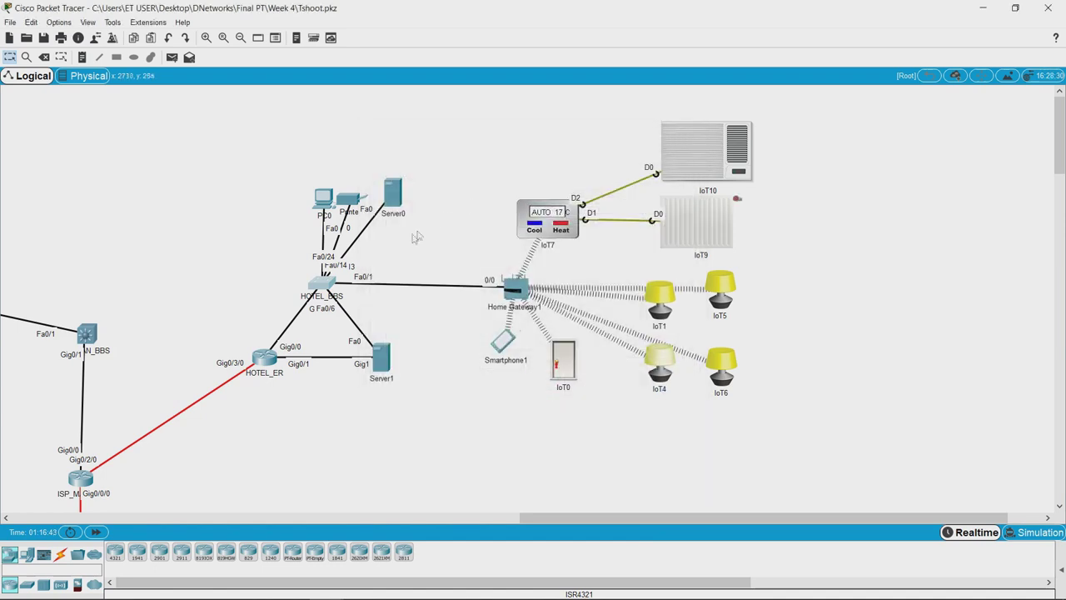